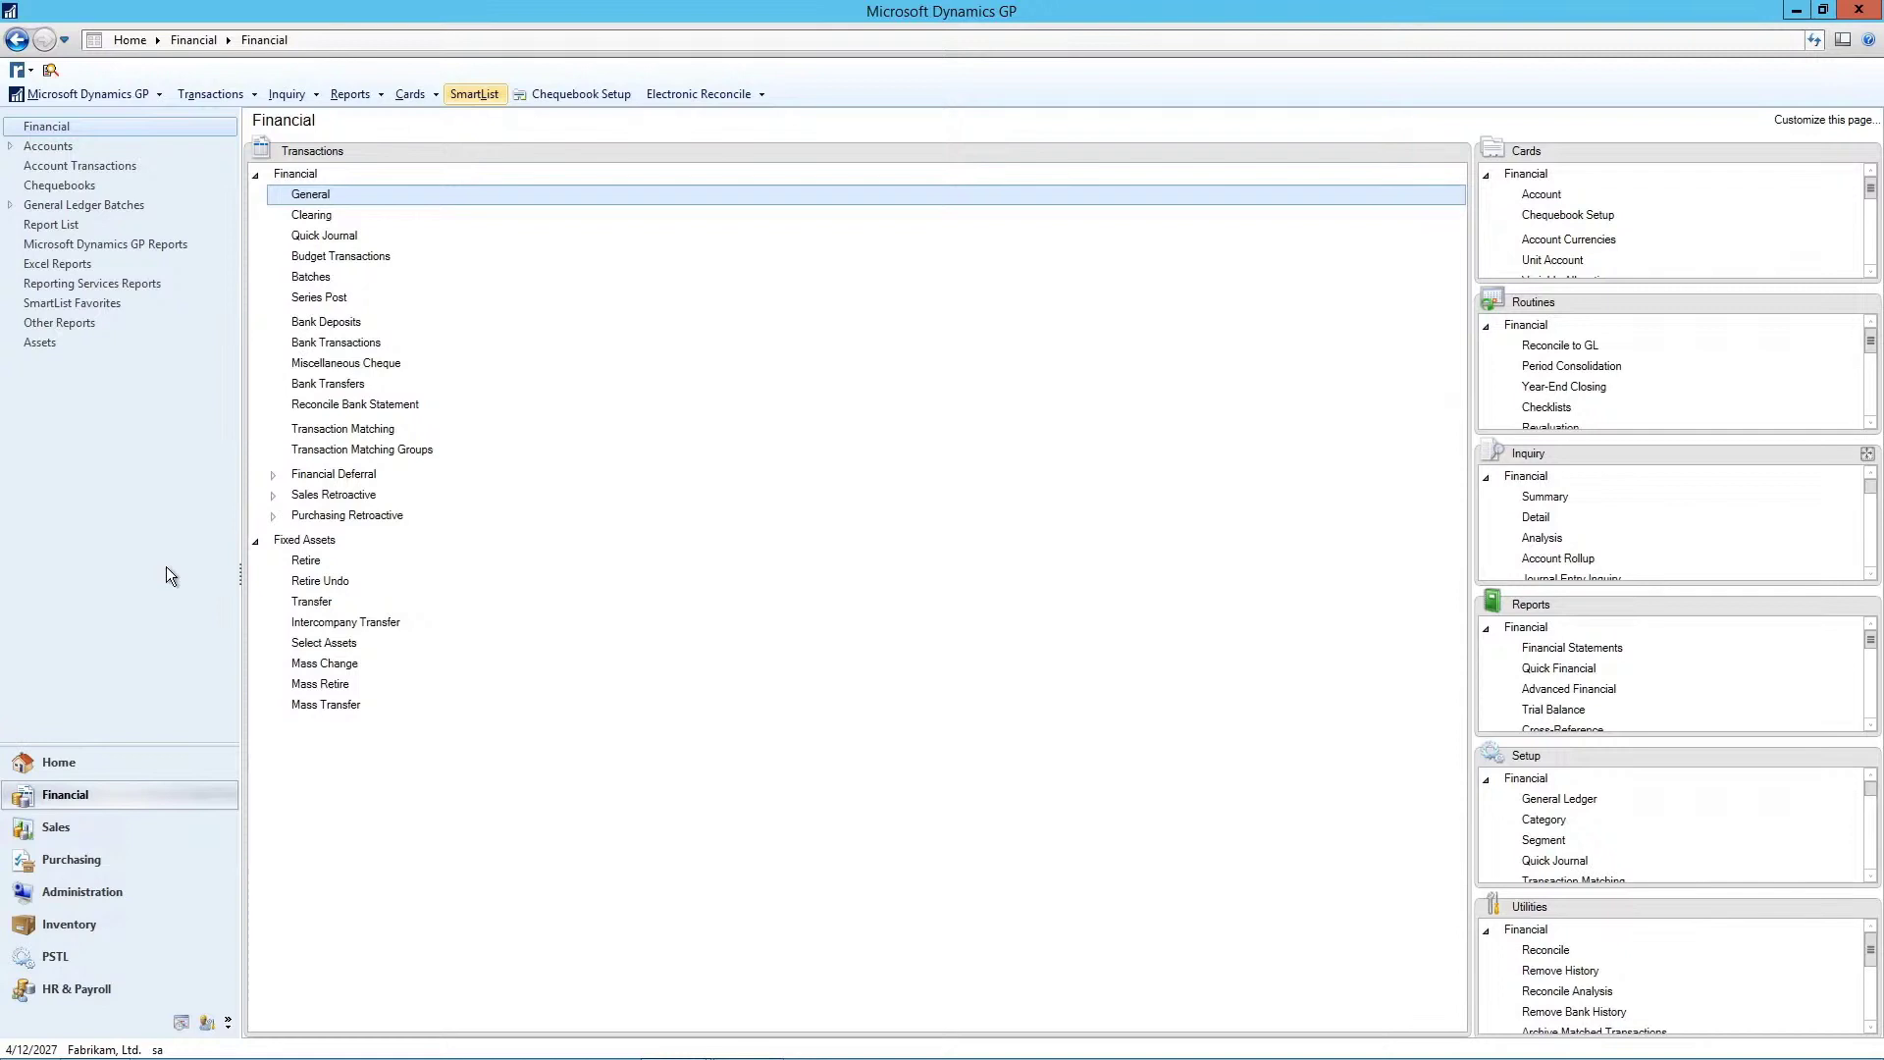
# Open Transaction Entry to start new general journal entry 3,545
pyautogui.click(310, 192)
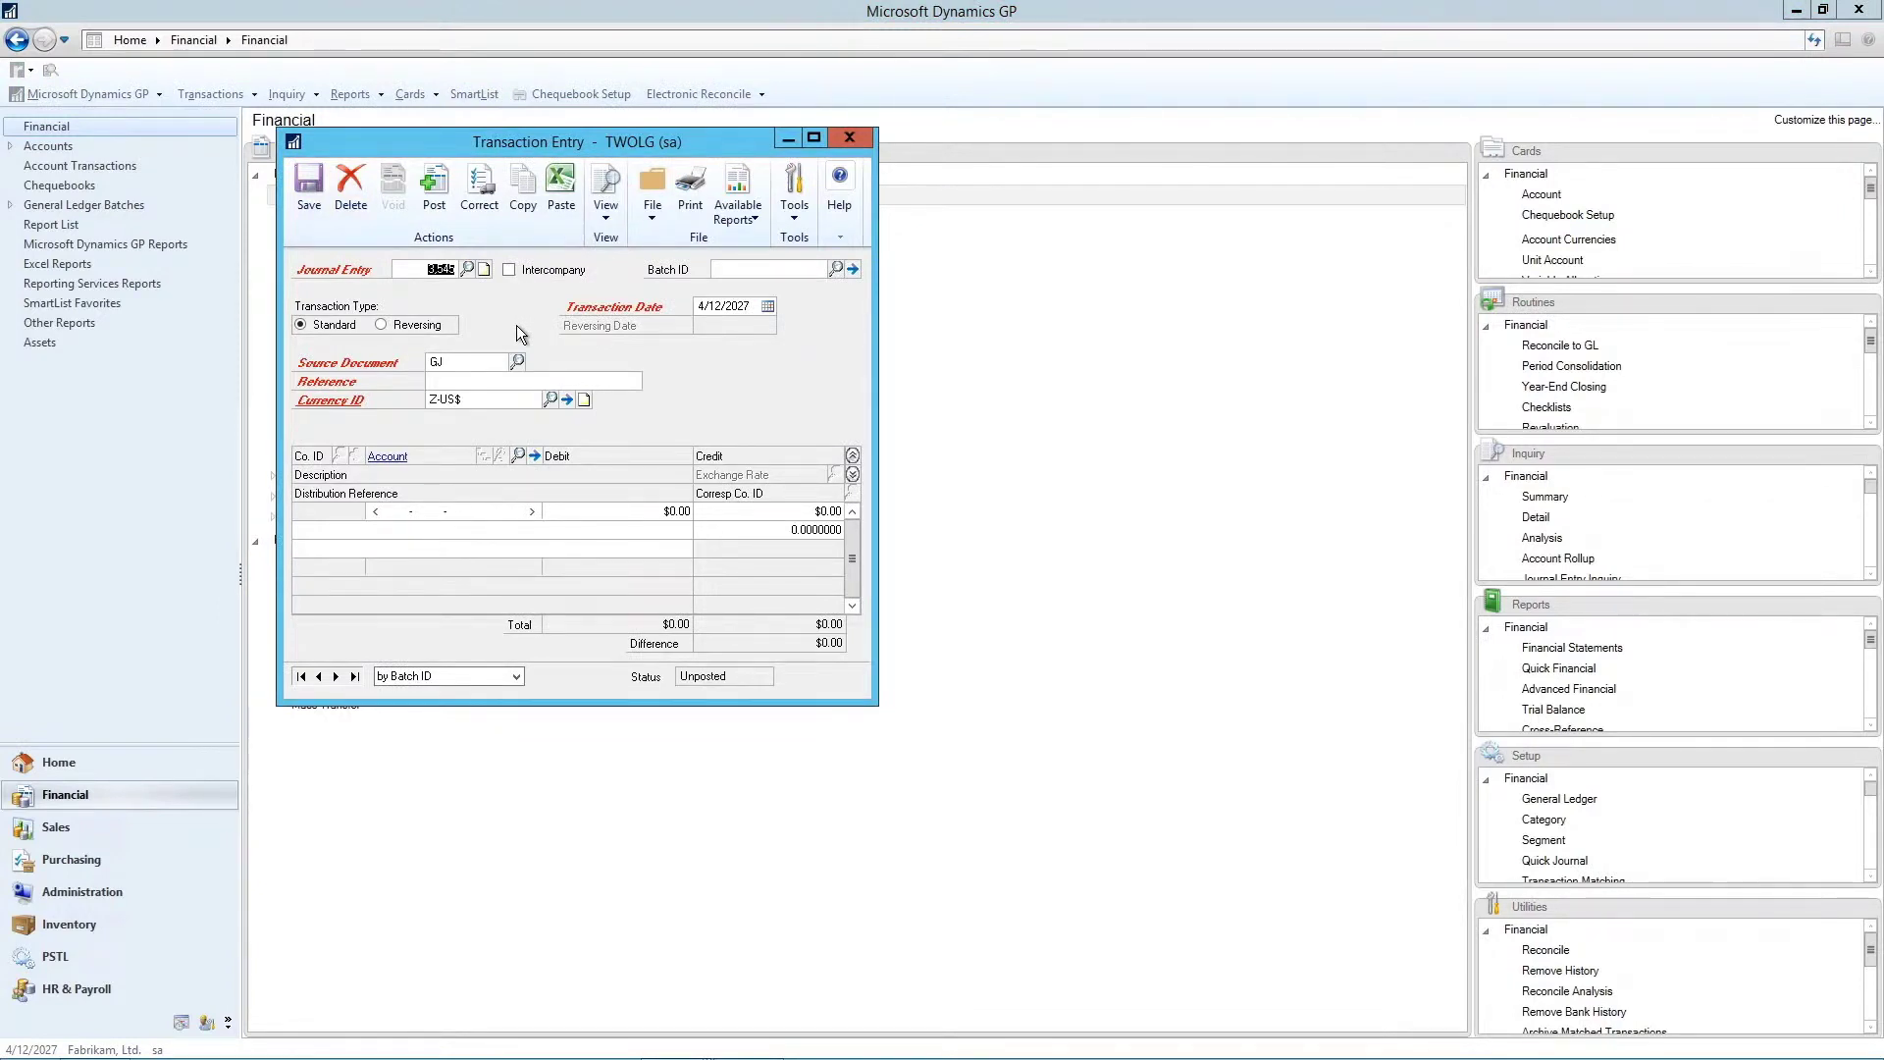
# Enter new batch ID DEMO2 for journal entry 3,545
pyautogui.click(729, 274)
pyautogui.write('DEM')
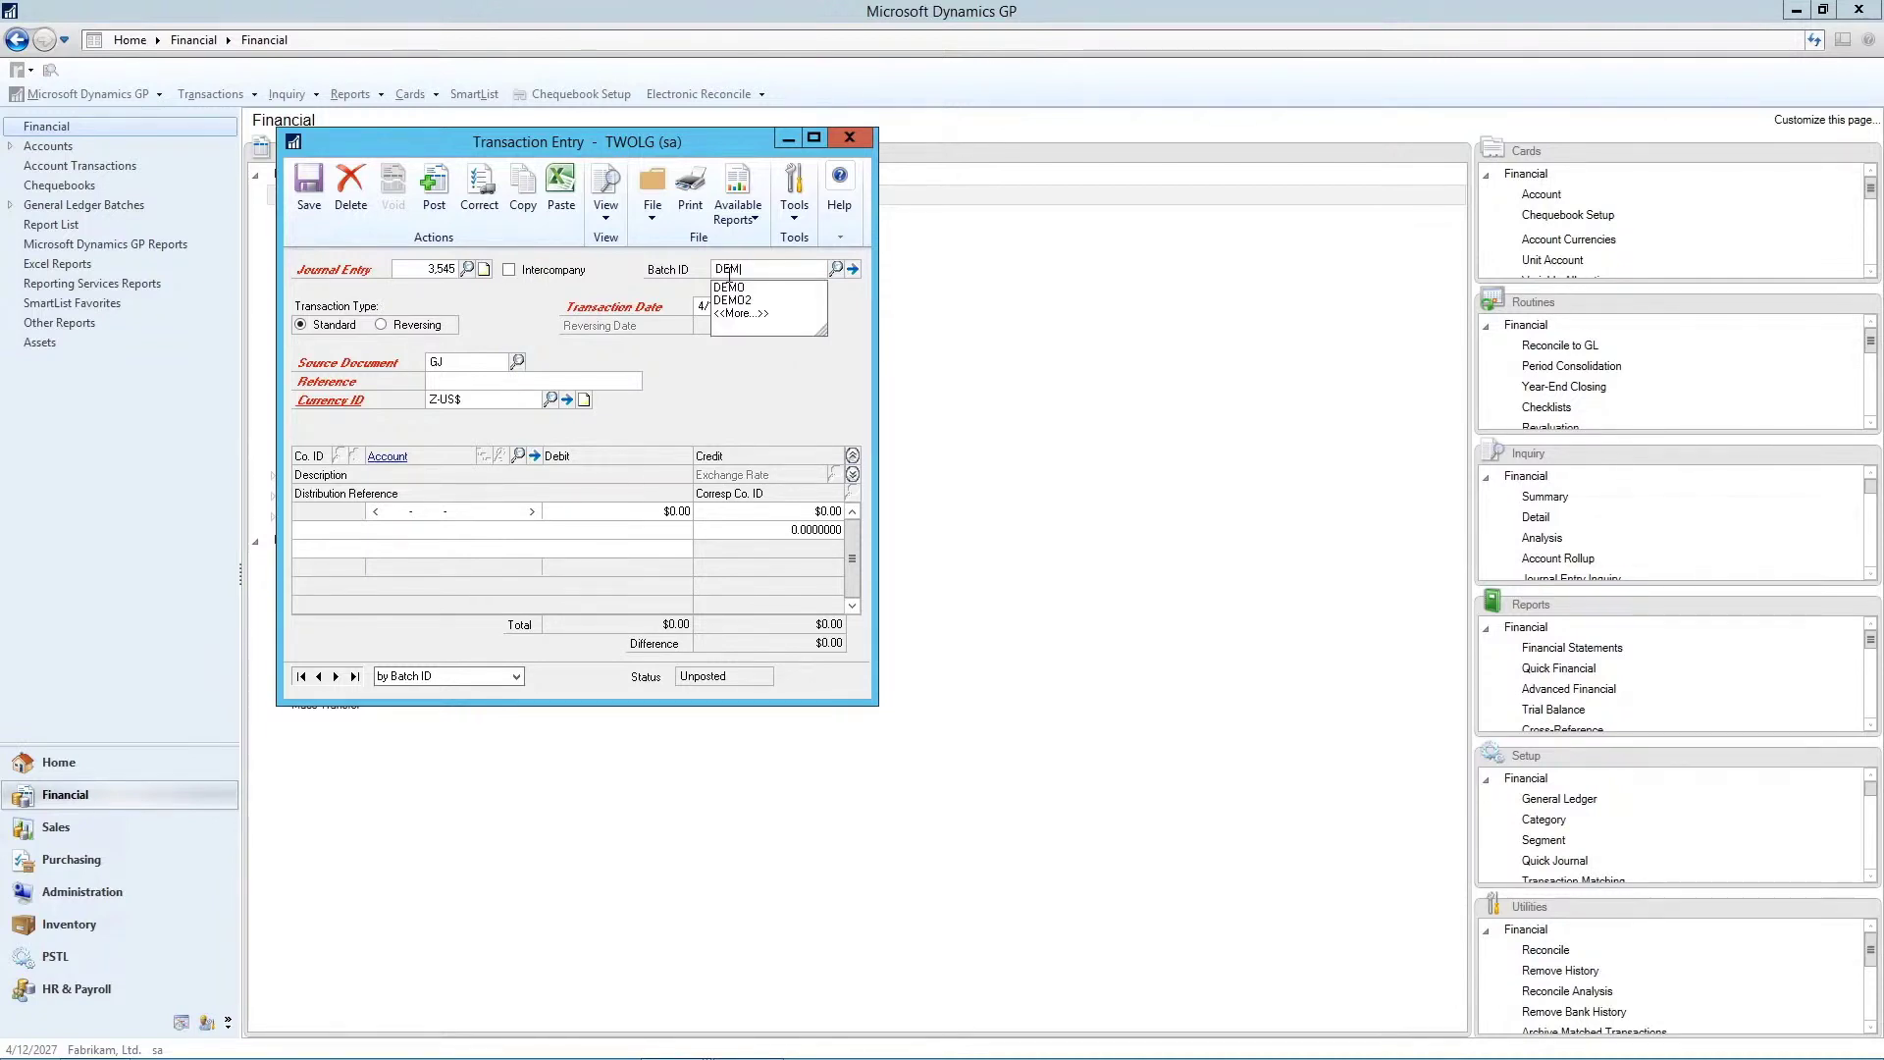
pyautogui.write('O2')
pyautogui.press('Tab')
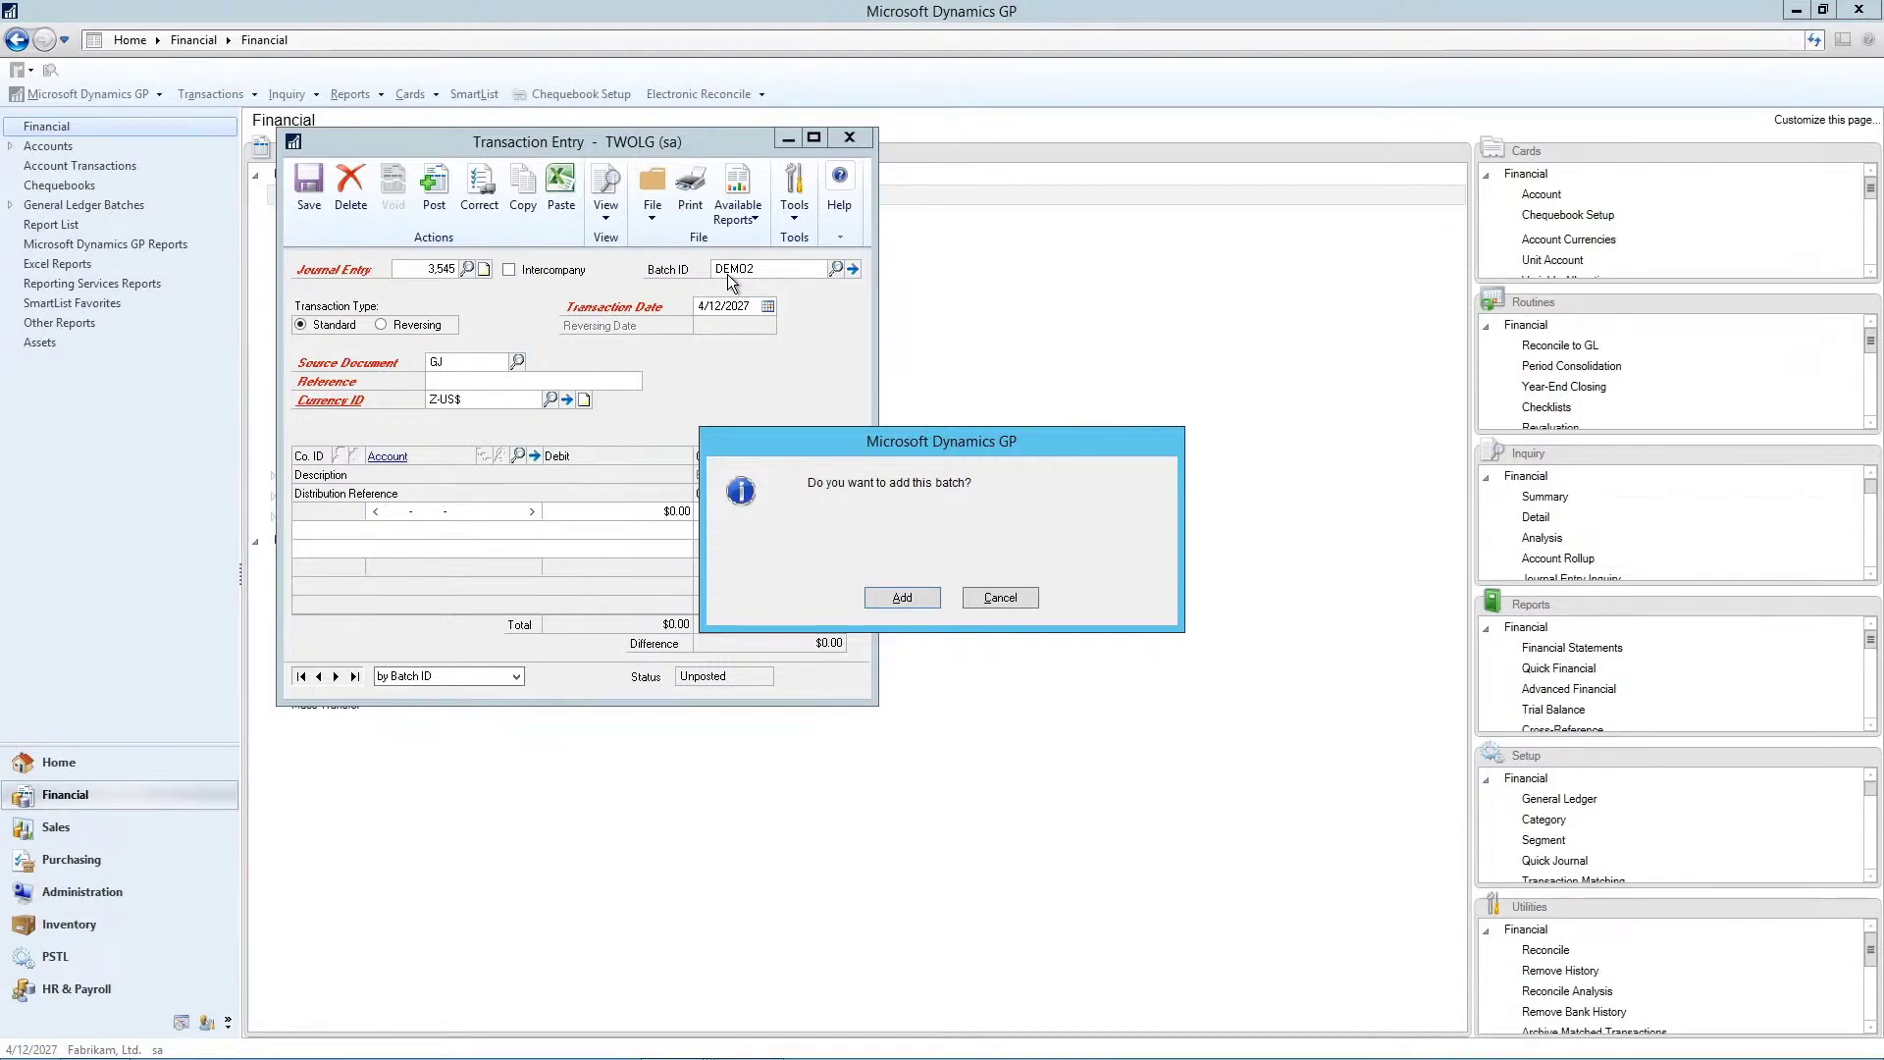
# Add batch DEMO2 with Single Use frequency and save it
pyautogui.click(927, 596)
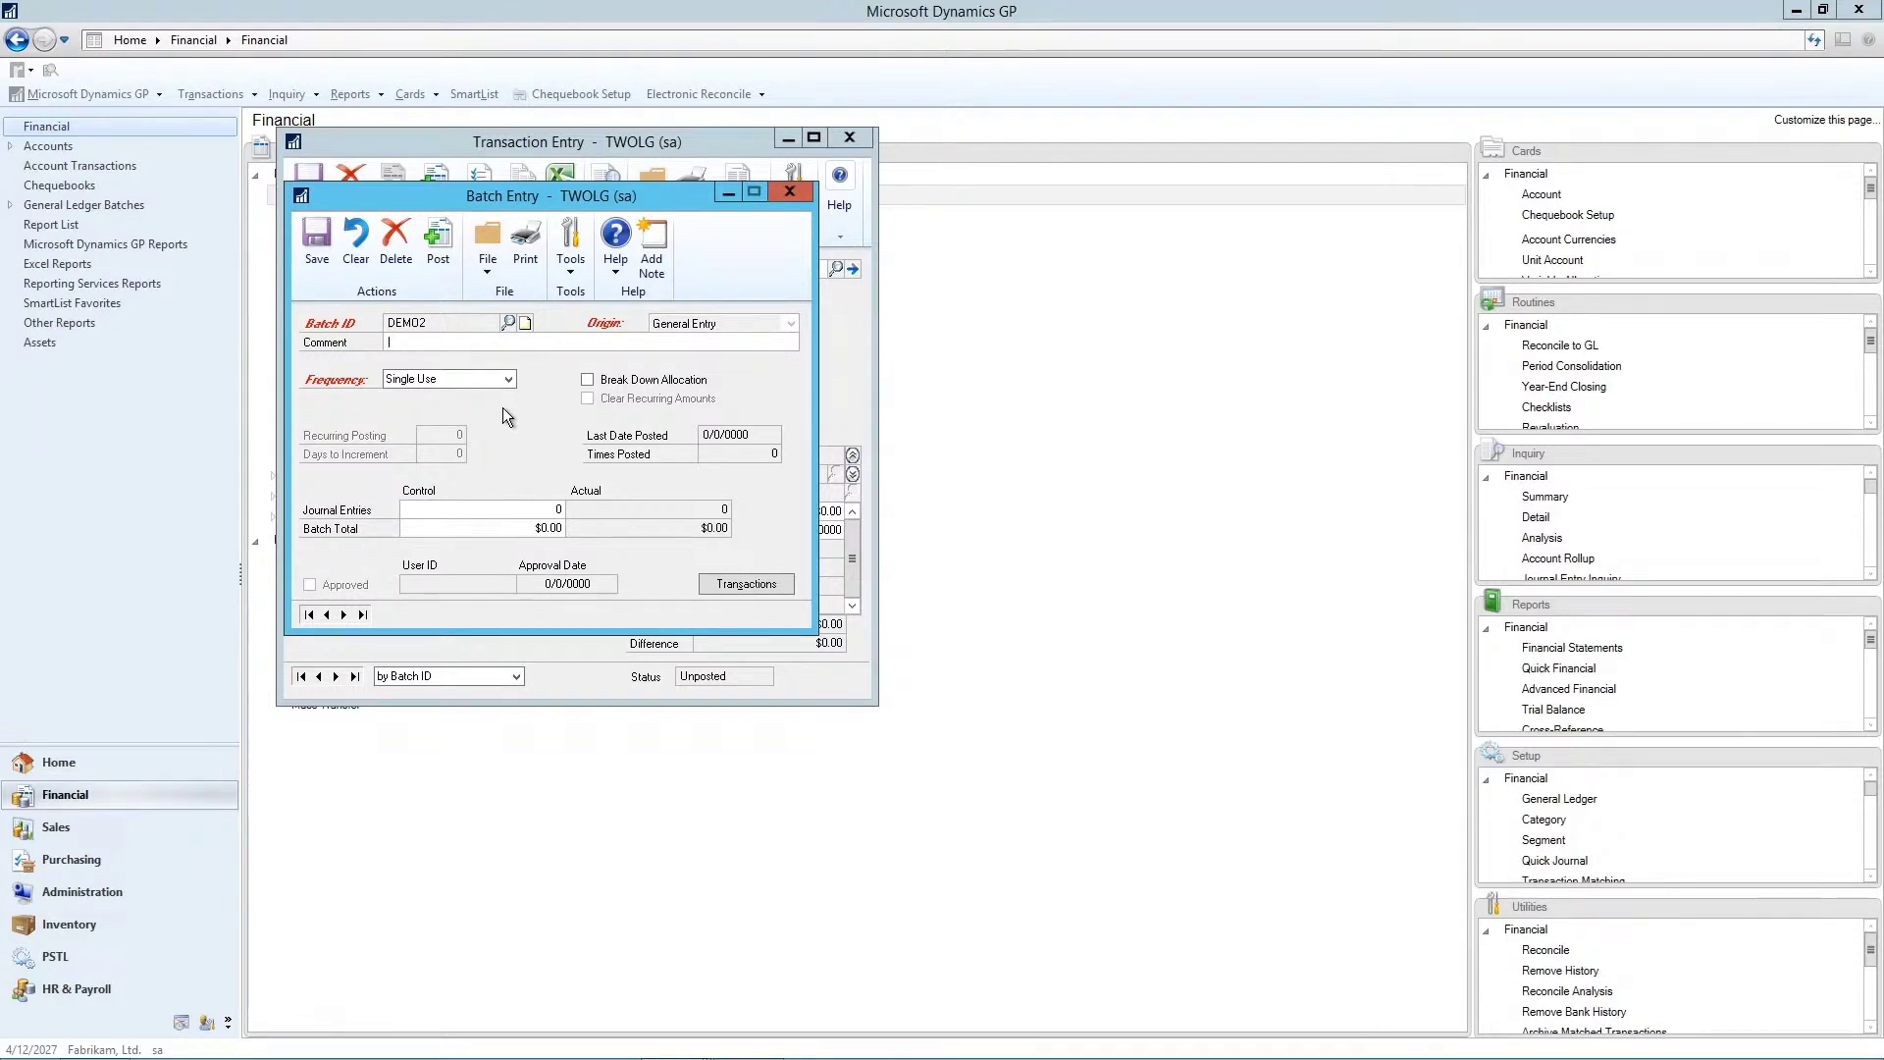
pyautogui.click(508, 380)
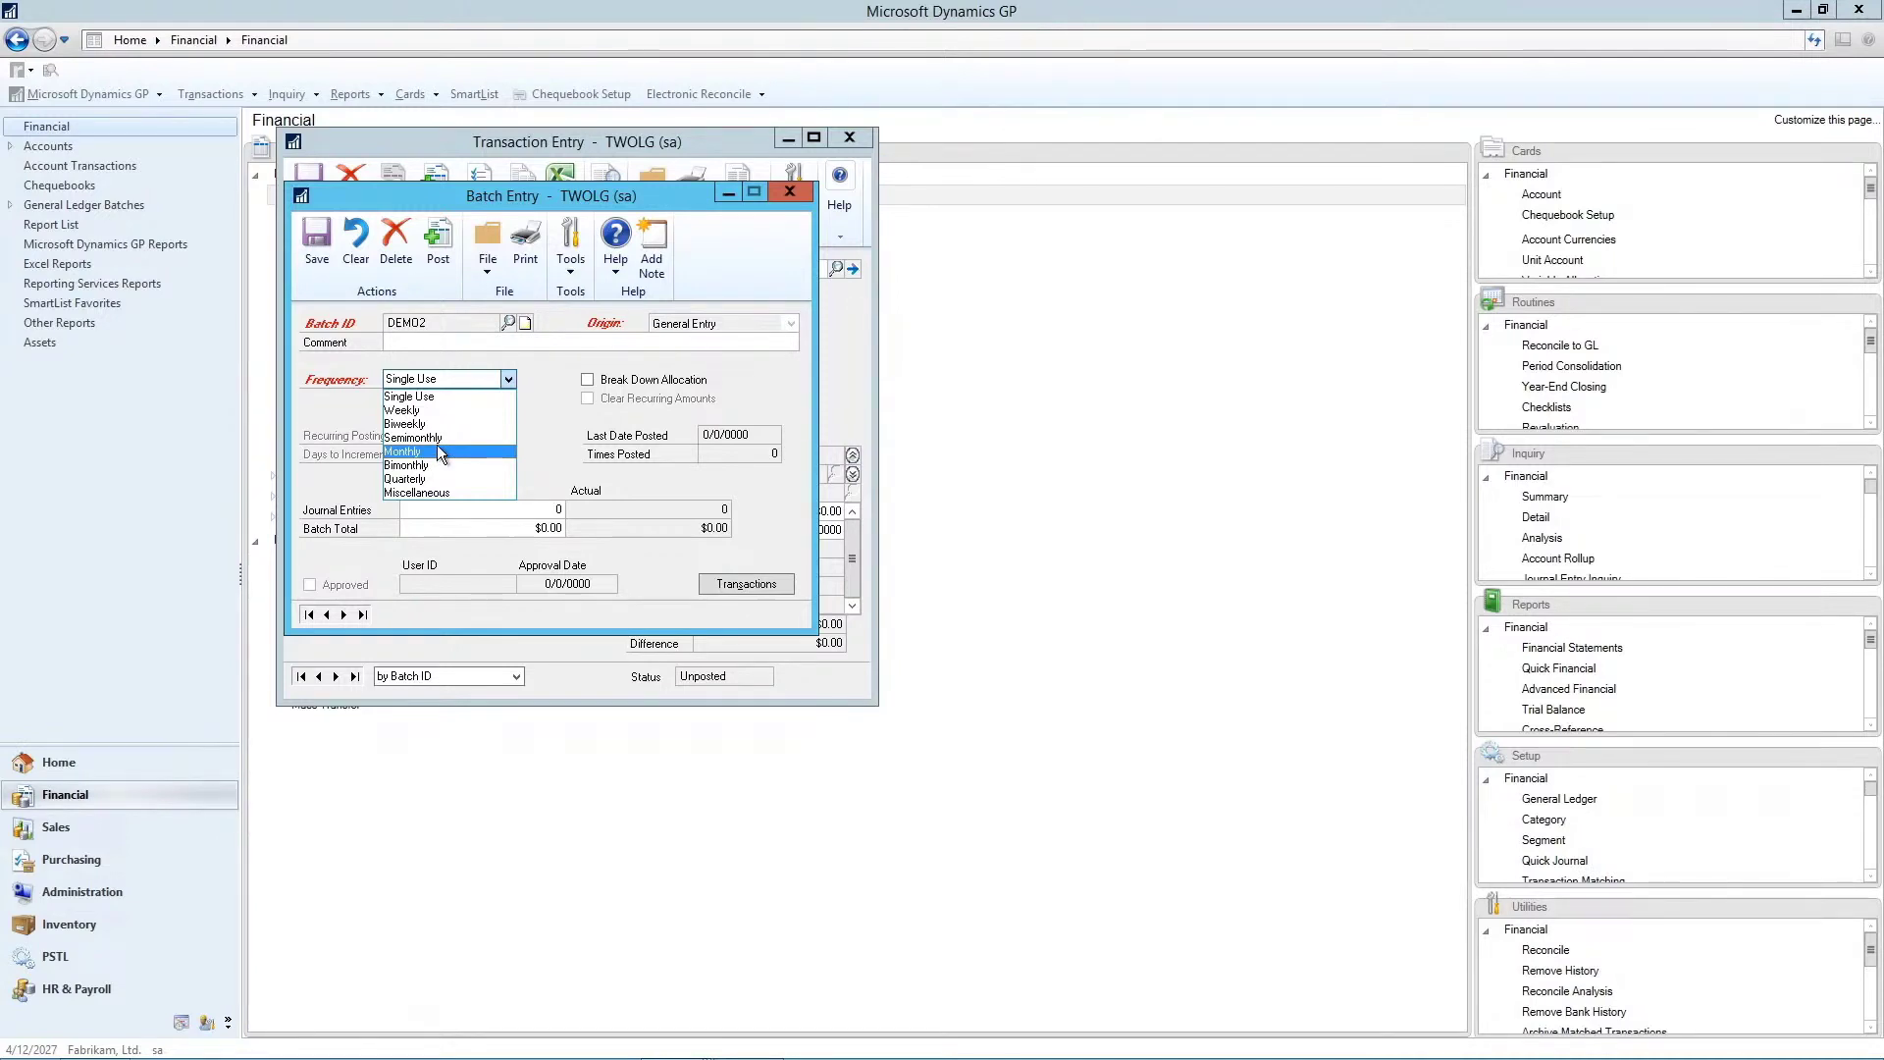
pyautogui.click(415, 379)
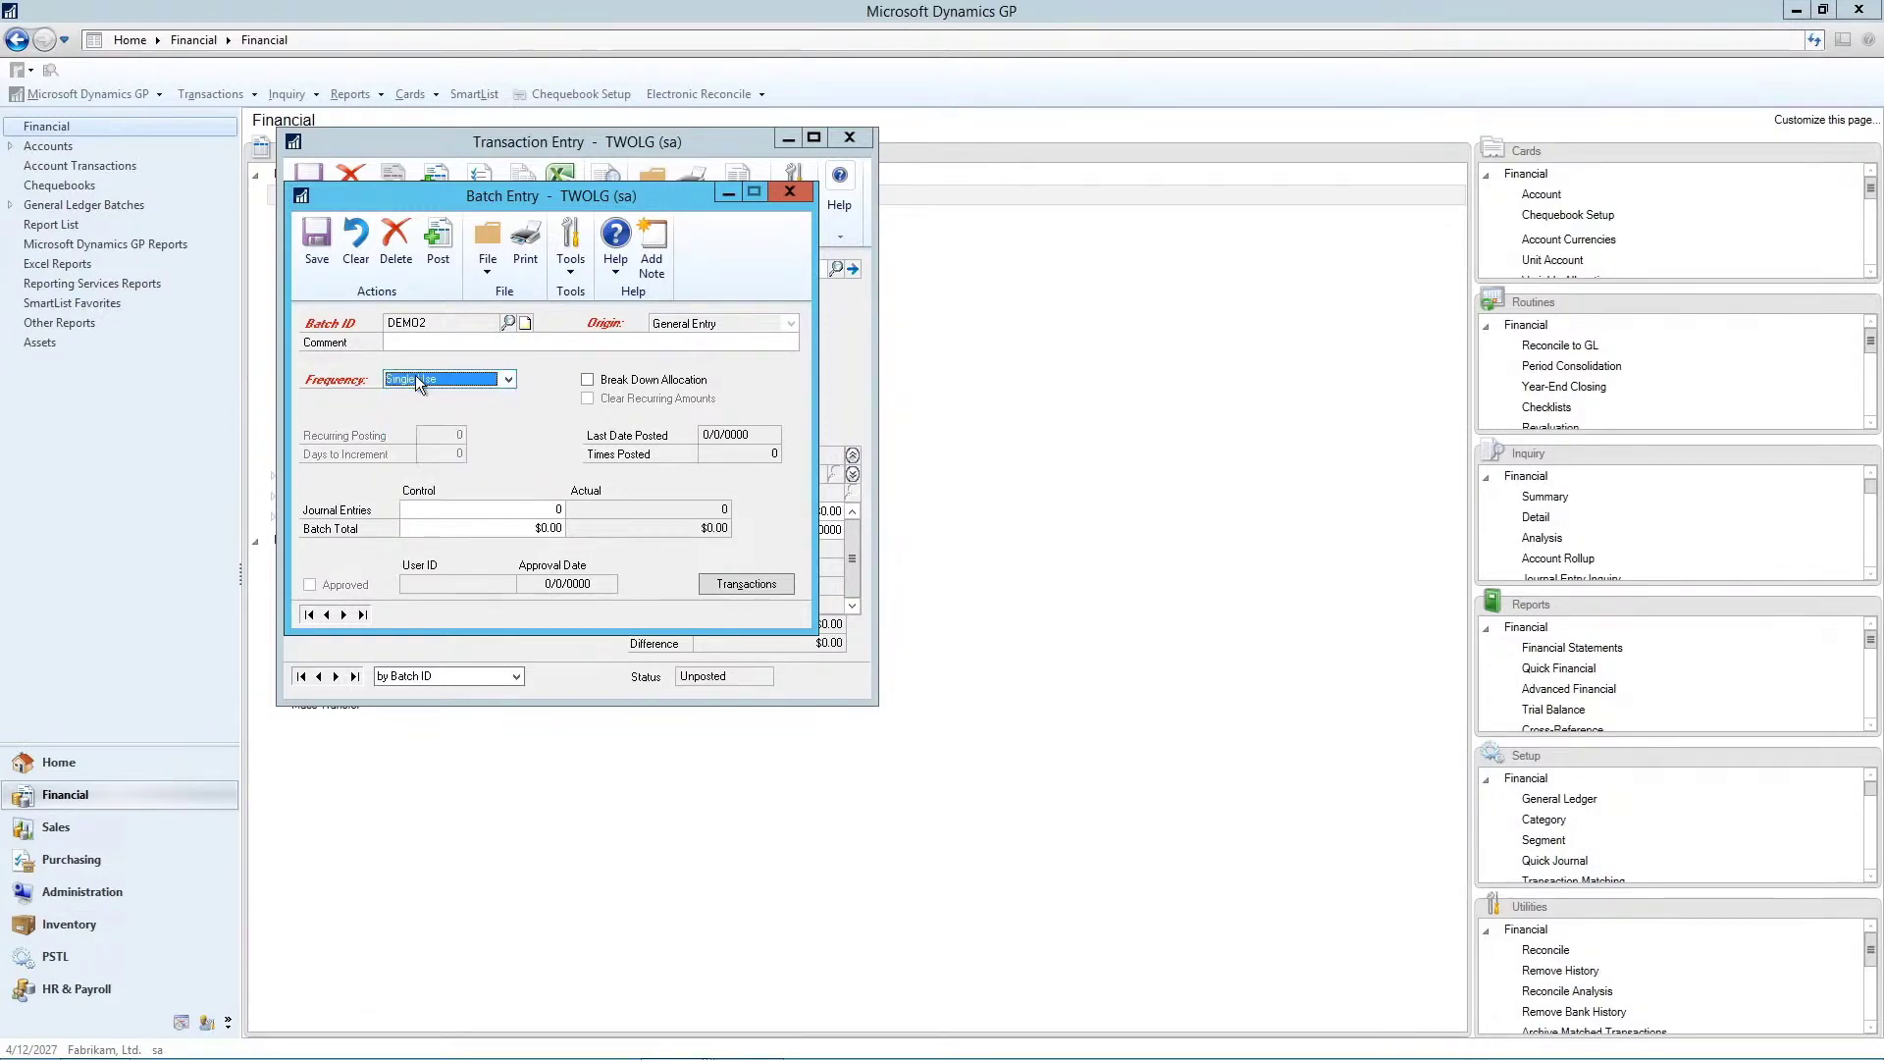
pyautogui.click(326, 250)
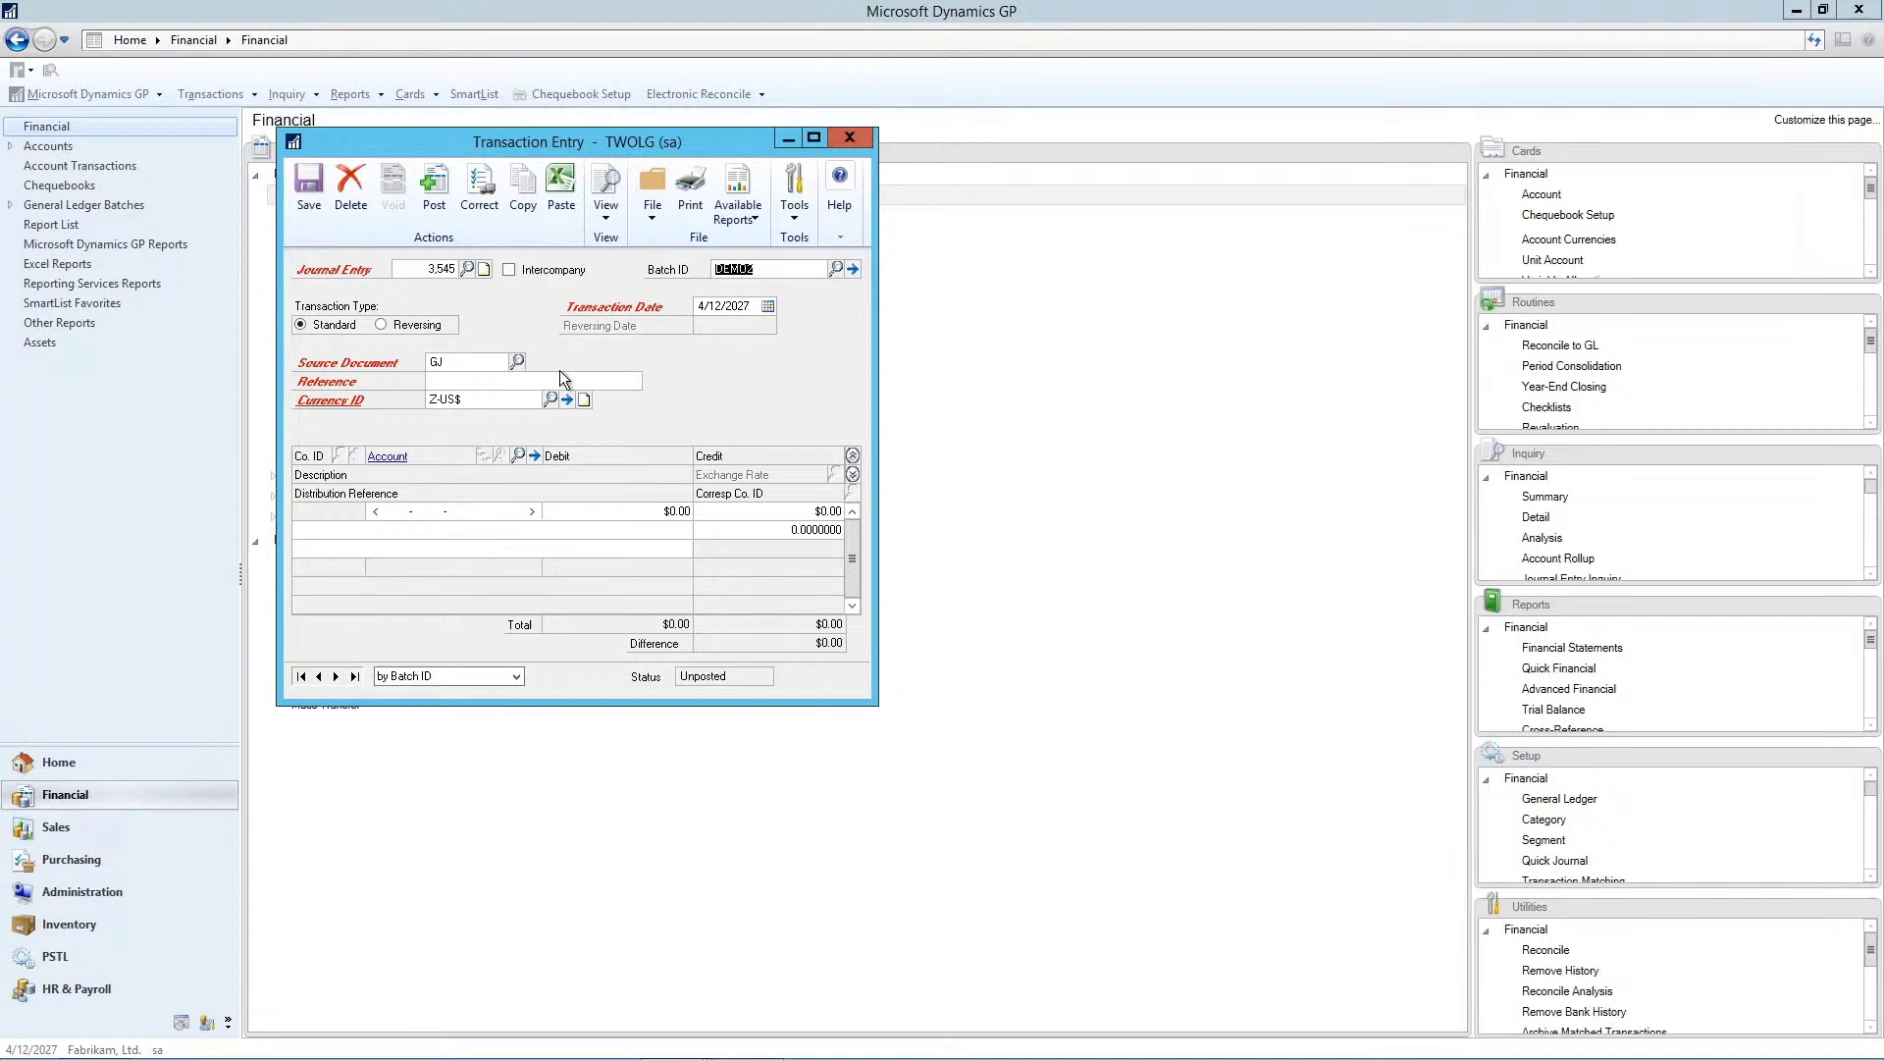
pyautogui.click(381, 325)
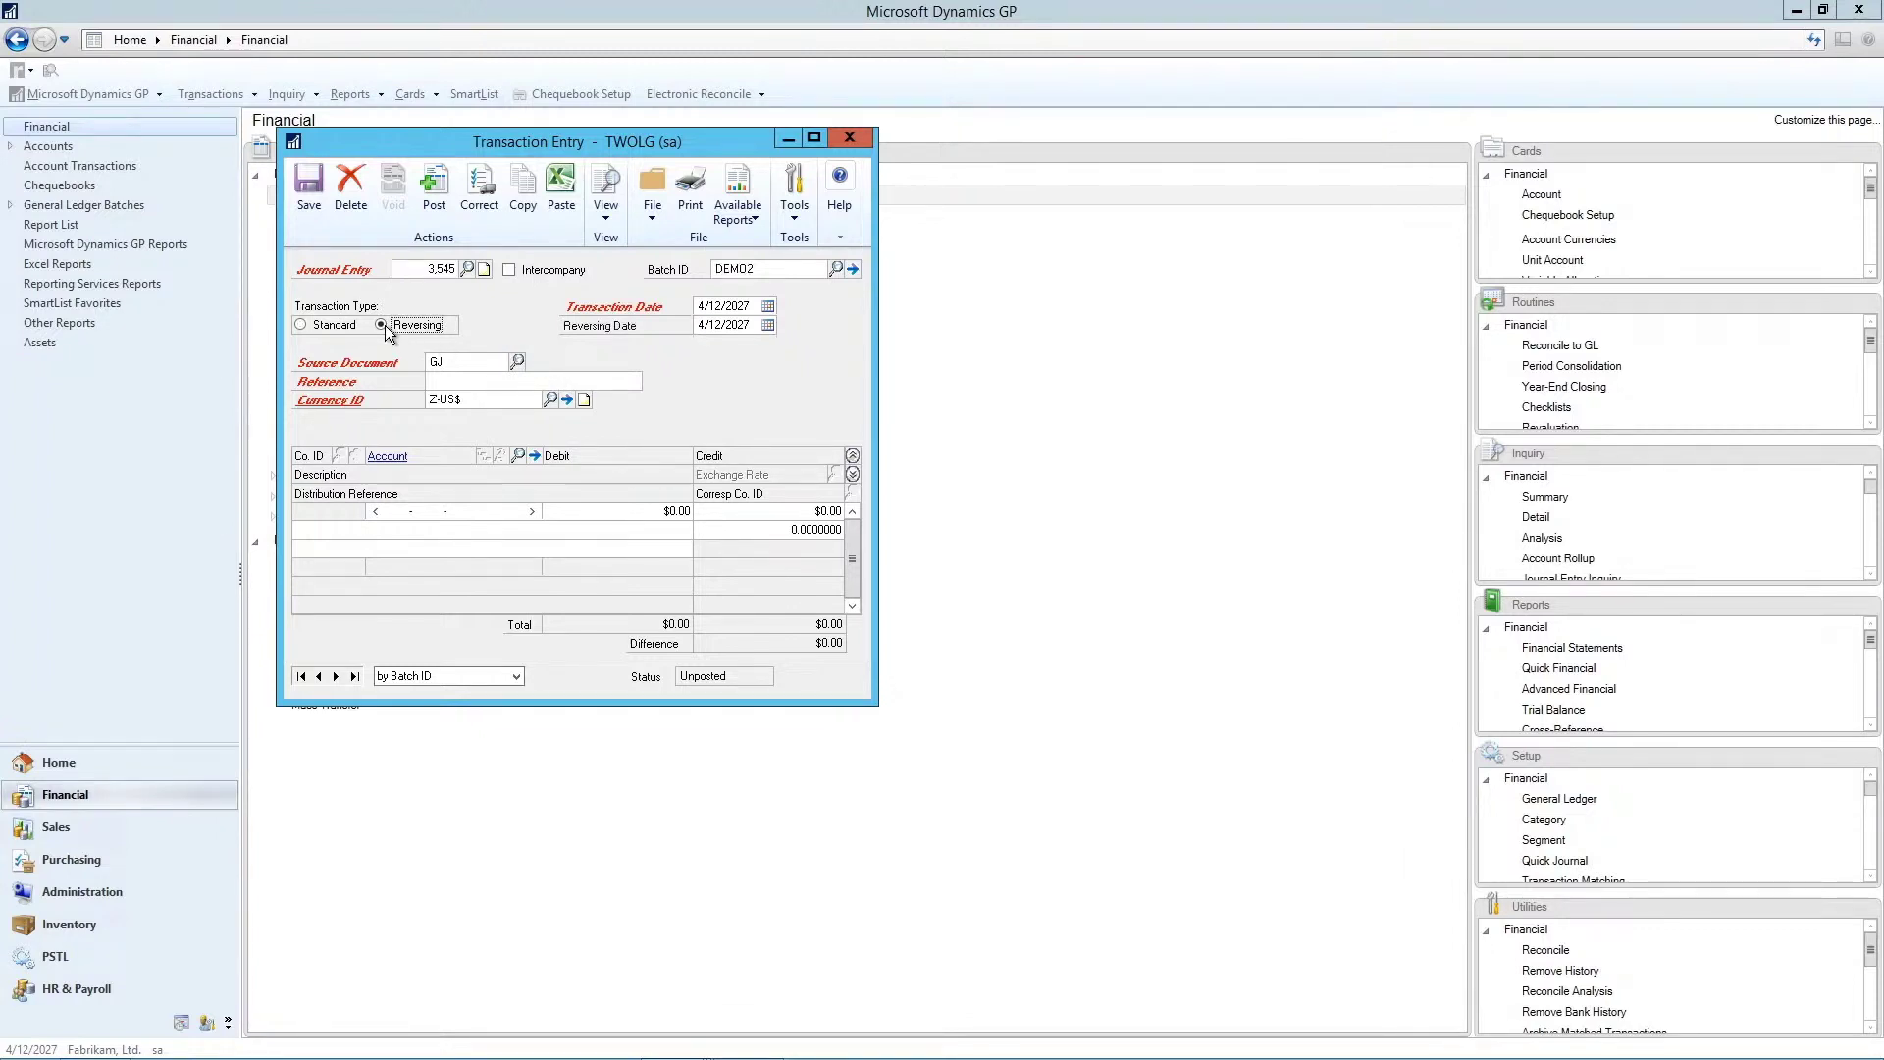
pyautogui.click(767, 325)
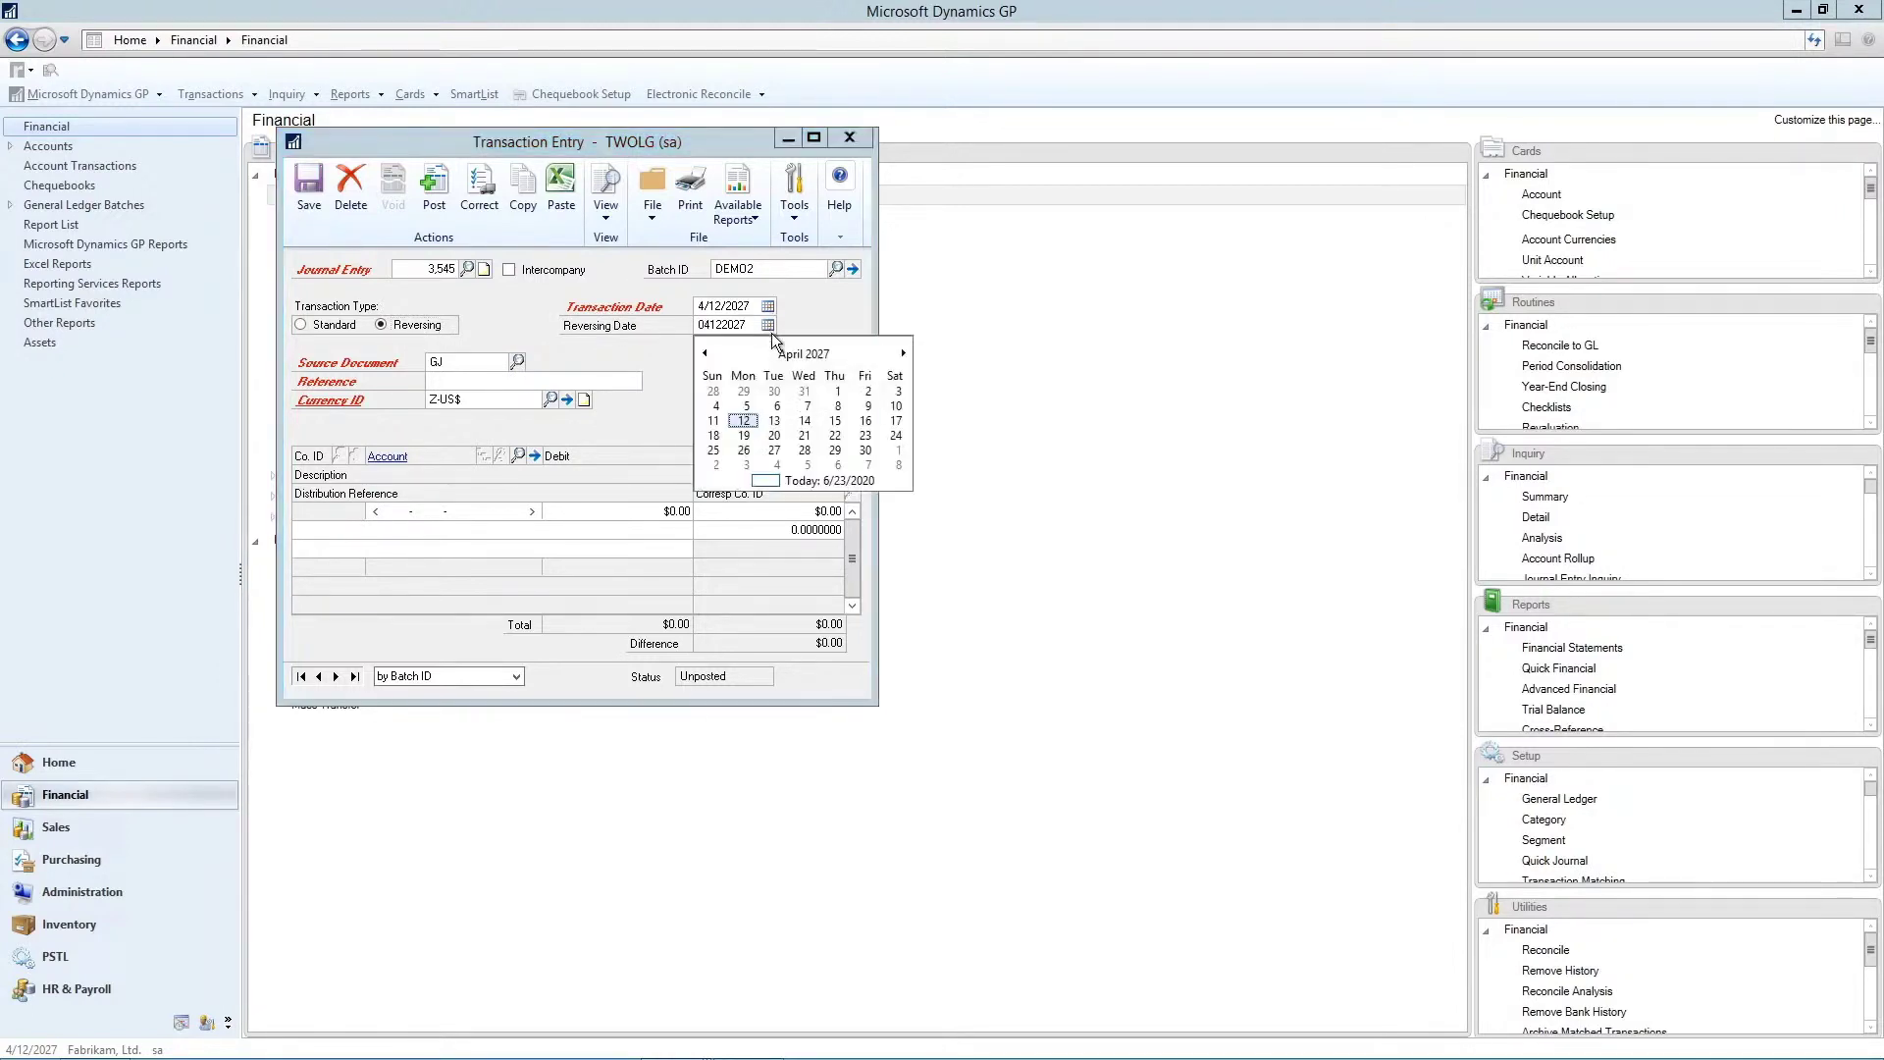
pyautogui.click(902, 356)
pyautogui.click(880, 405)
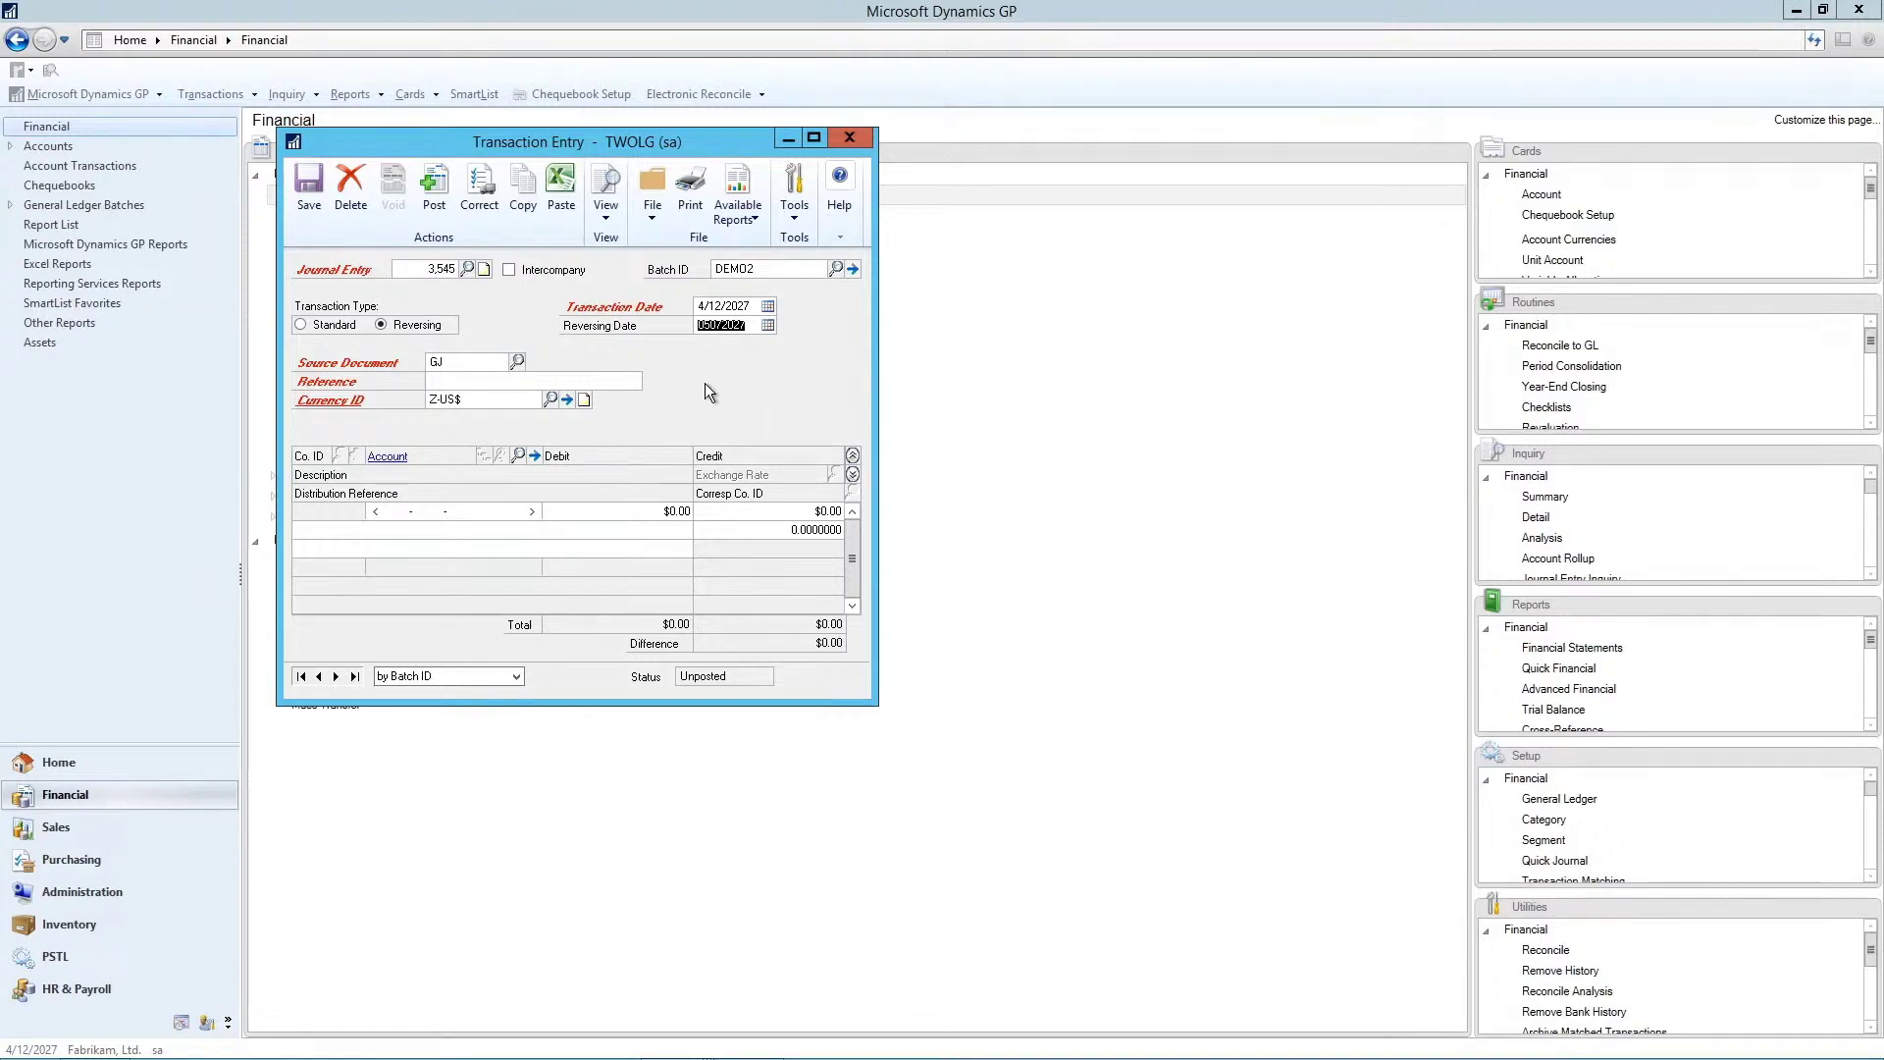
pyautogui.click(300, 325)
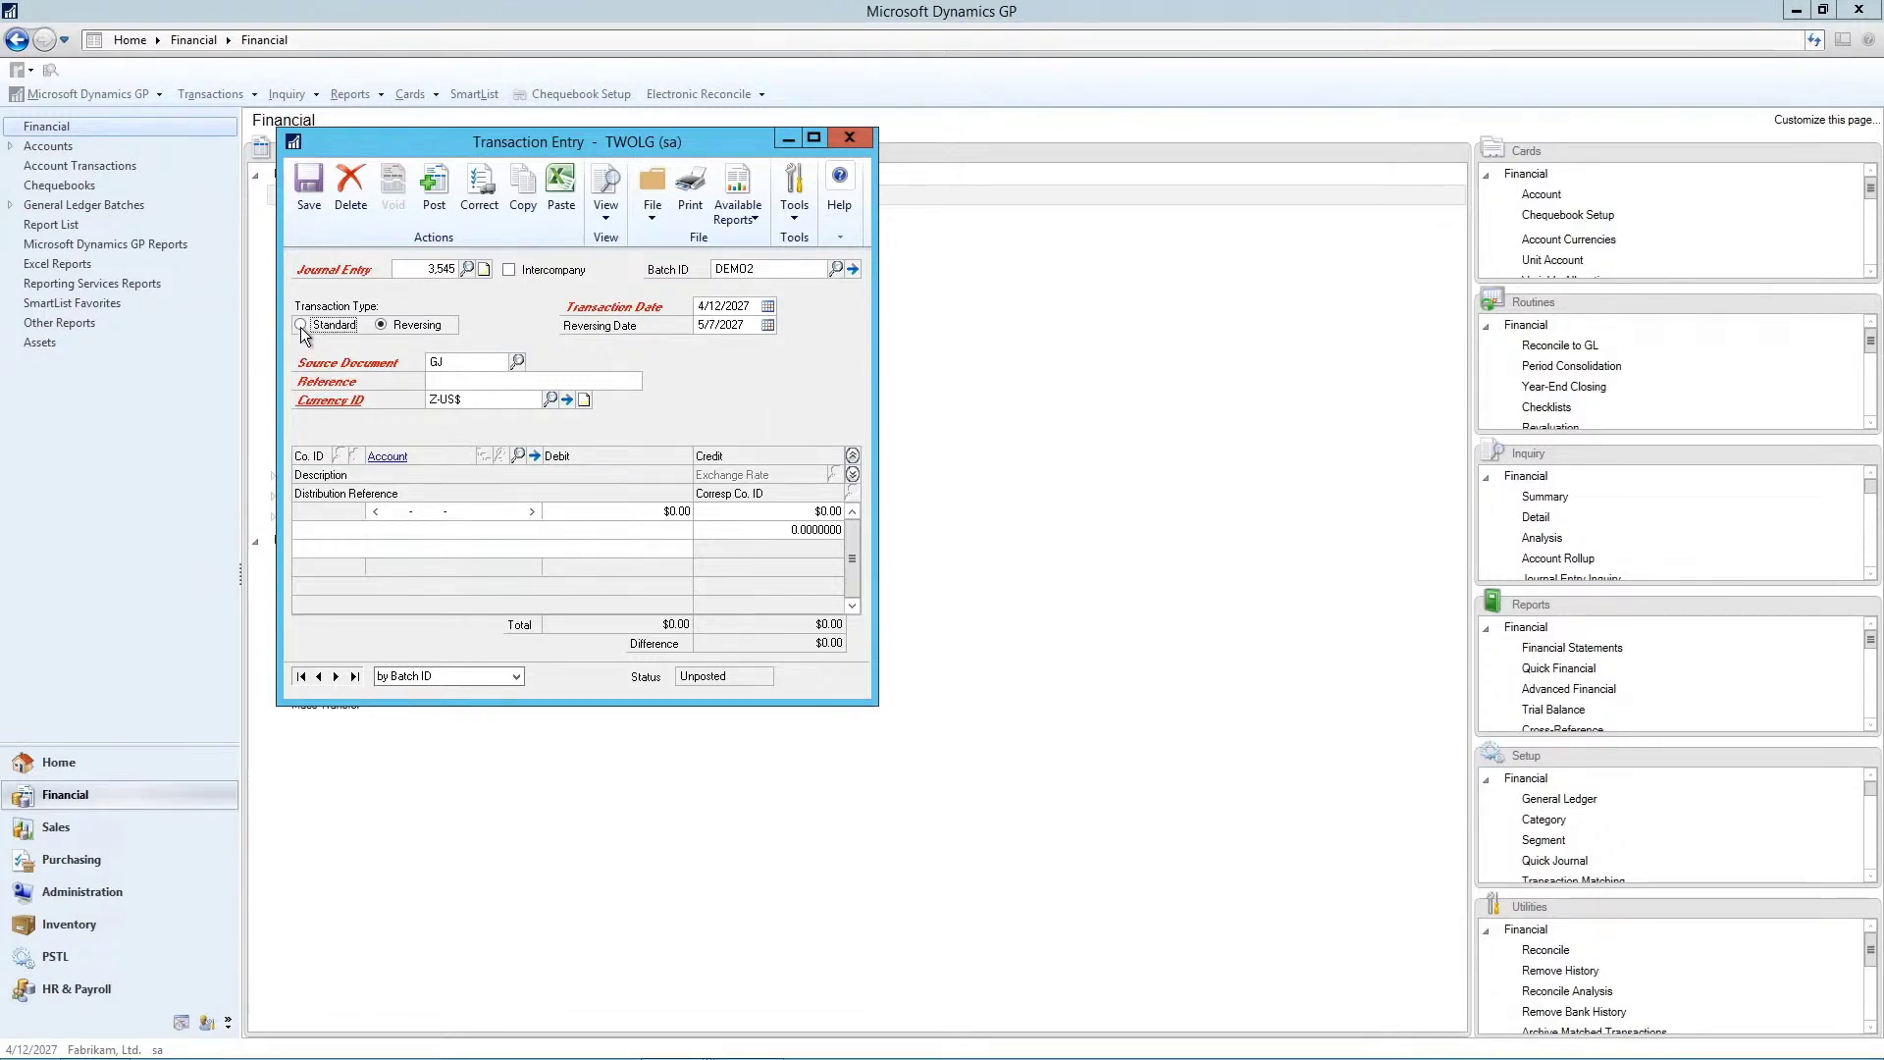
# Set reference 'adjusting entry' and pick account 000-6410-00 Vehicle Insurance-Administration for line one
pyautogui.click(438, 382)
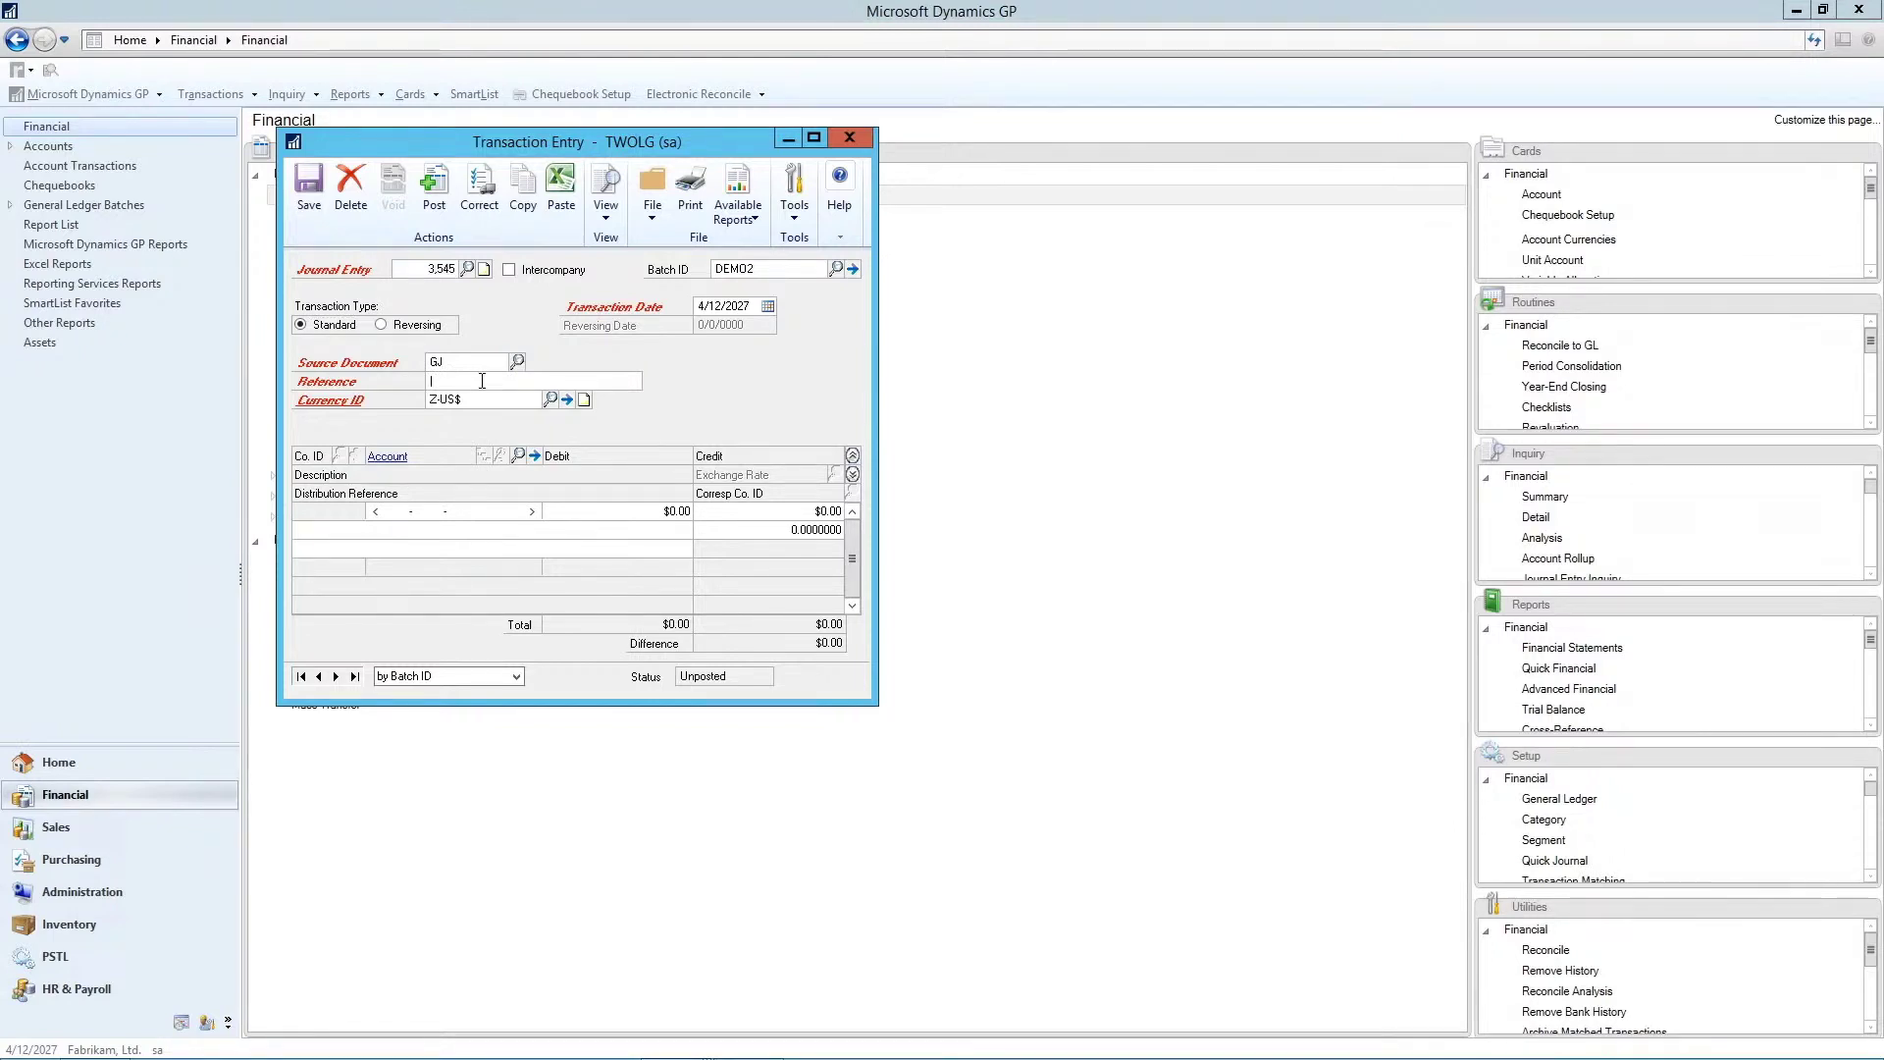
pyautogui.write('adjusting entry')
pyautogui.click(439, 512)
pyautogui.click(518, 455)
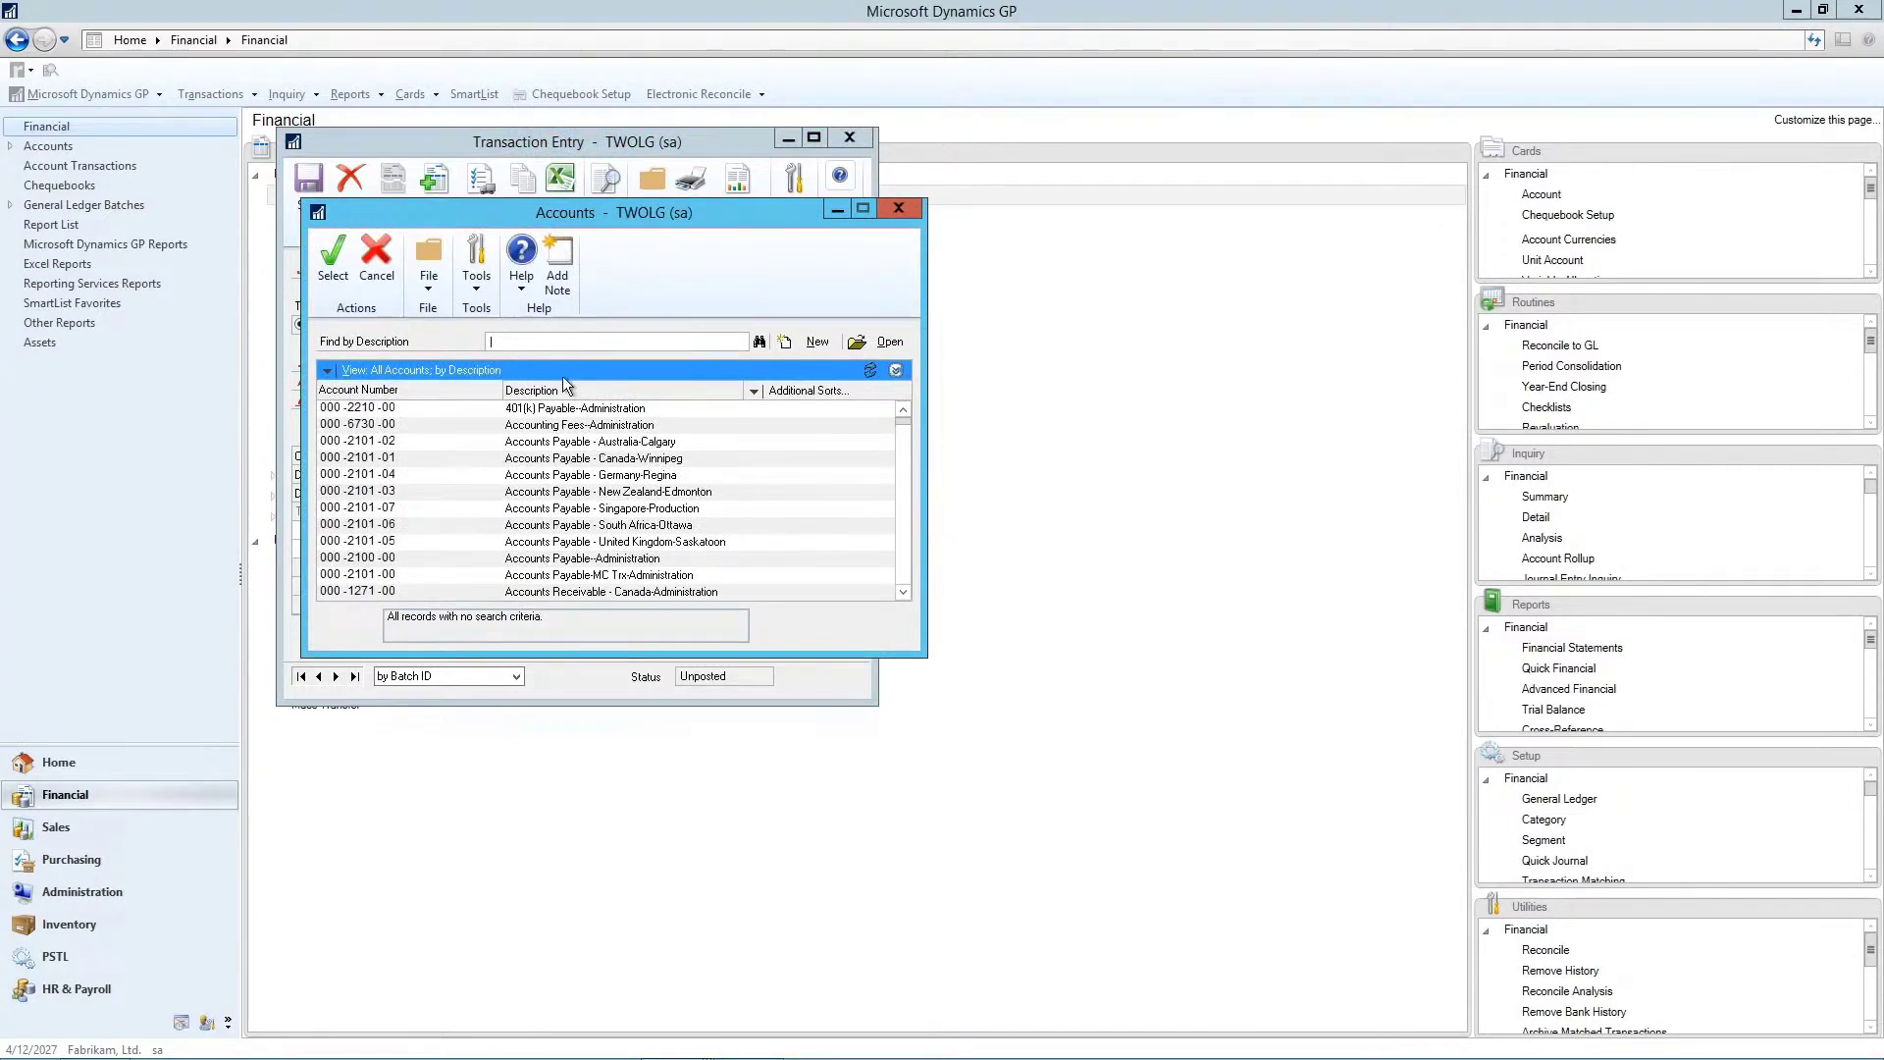
pyautogui.write('vehicle')
pyautogui.press('Tab')
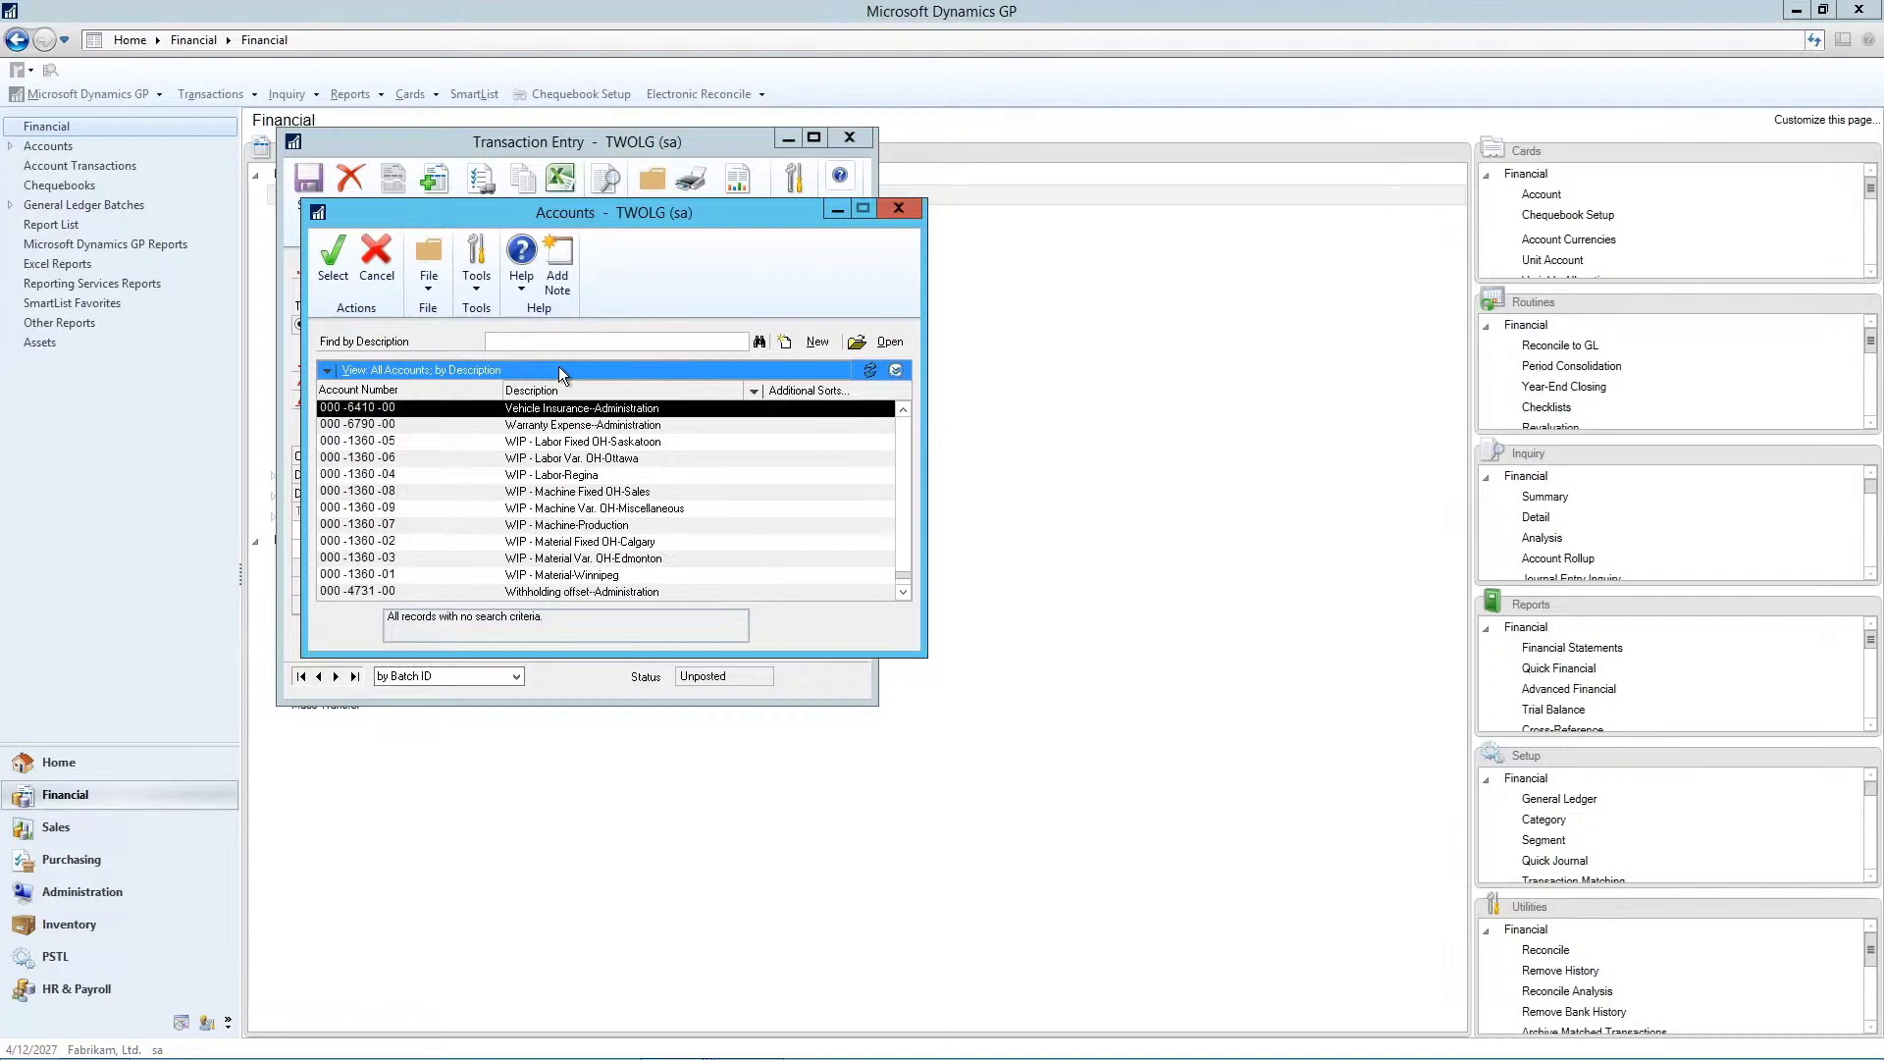
pyautogui.click(334, 262)
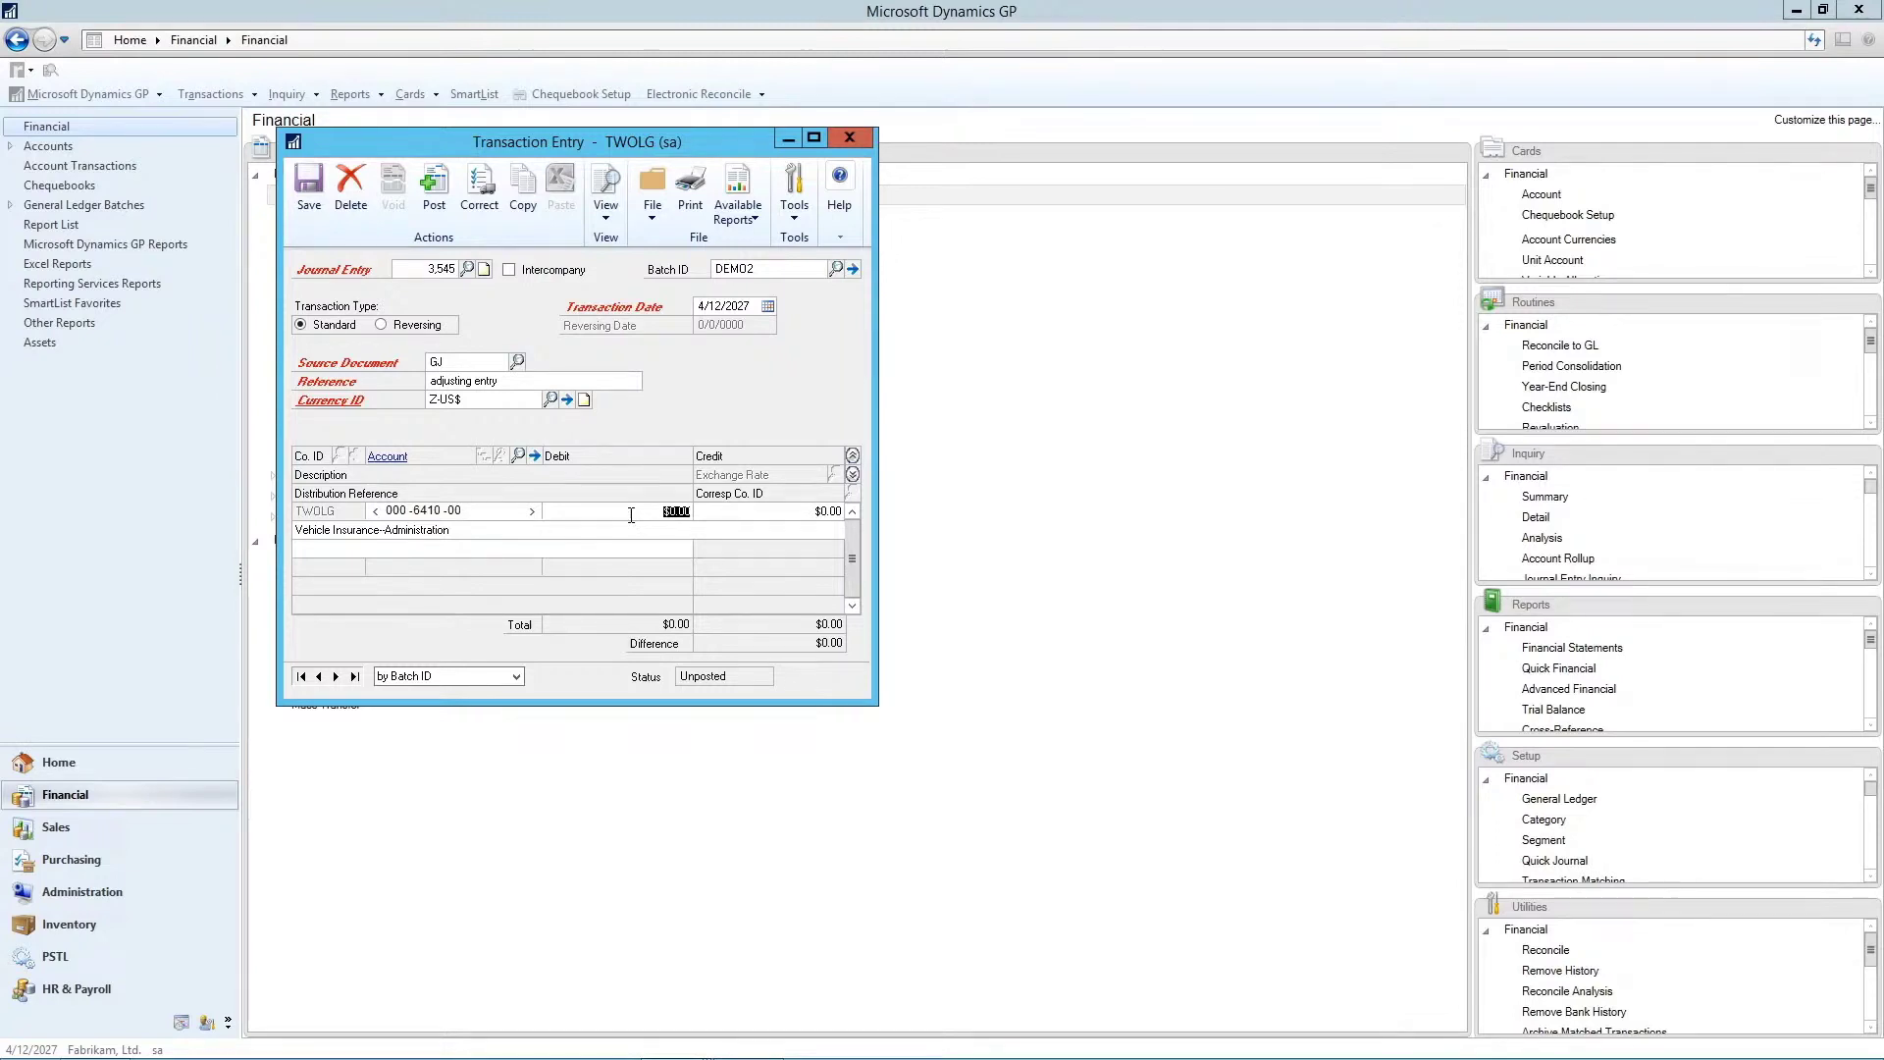
# Debit $250.00 on that line with distribution reference 'reclass amount'
pyautogui.write('250')
pyautogui.click(604, 549)
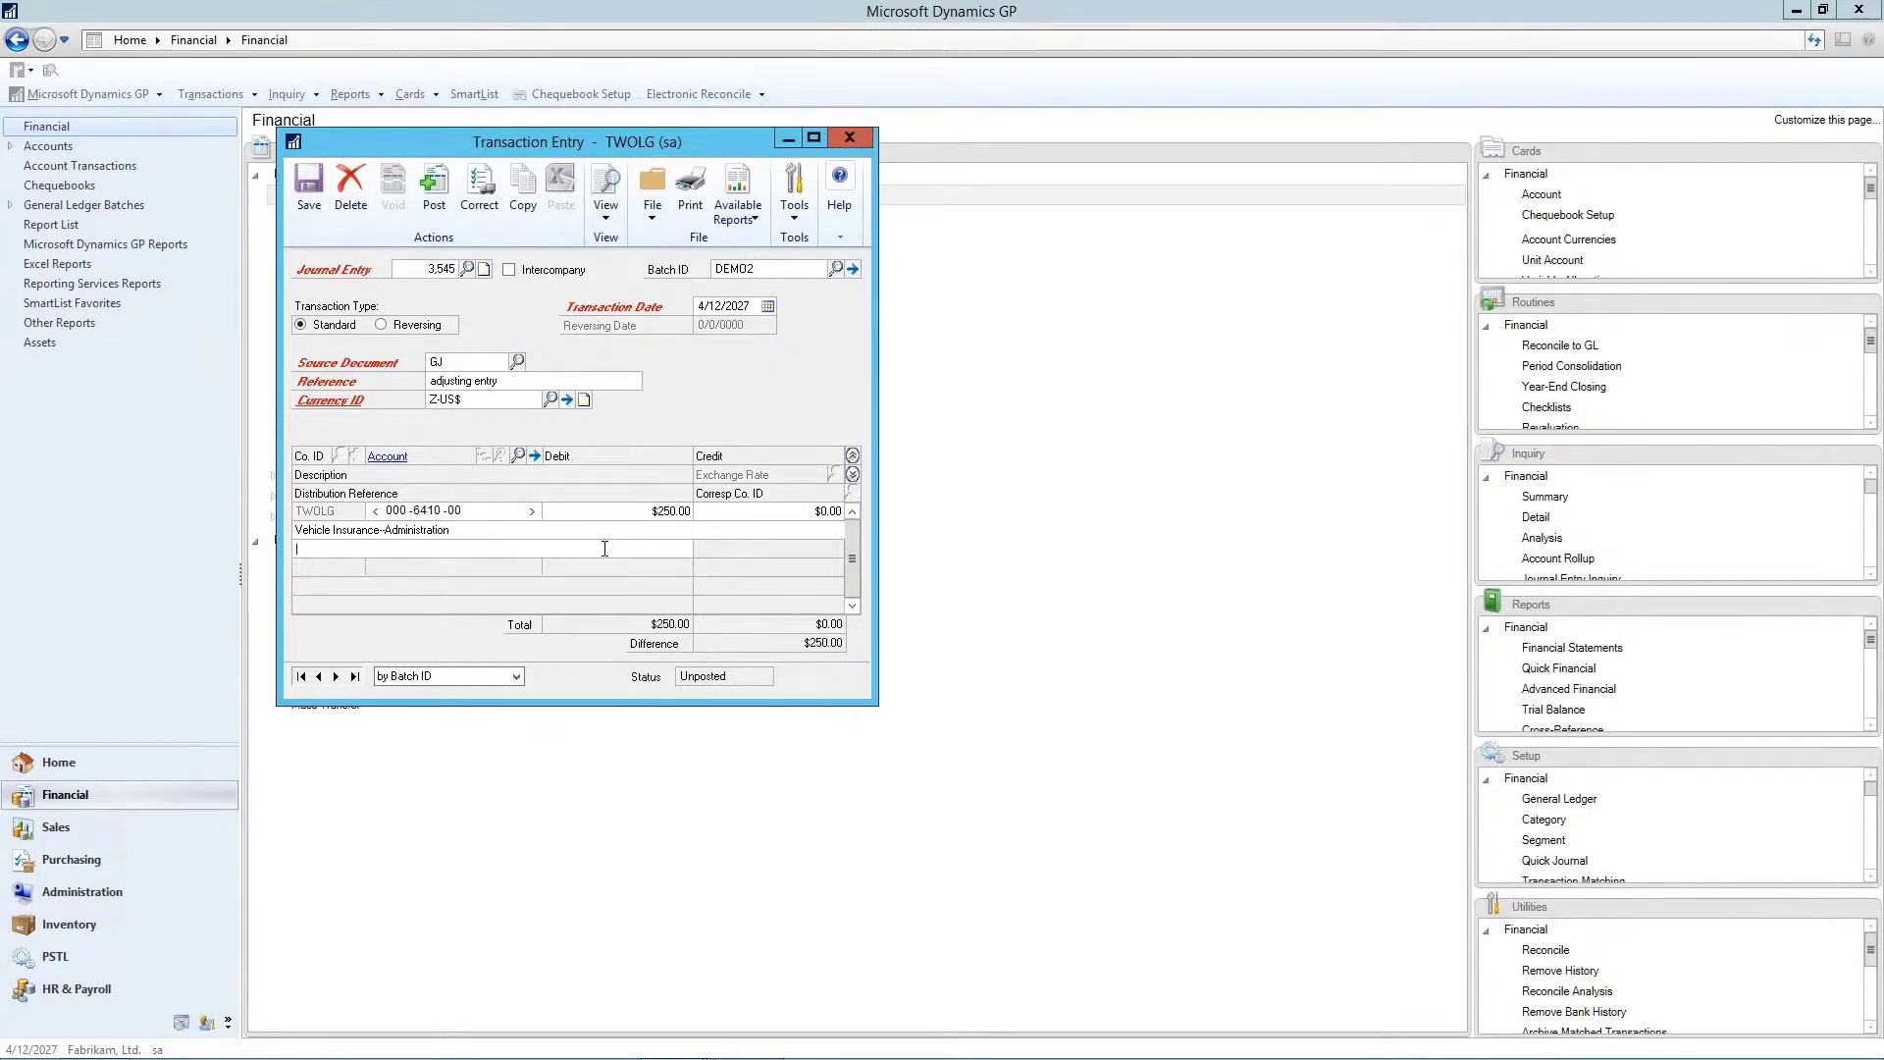
pyautogui.write('reclass')
pyautogui.write('amoune')
pyautogui.press('Tab')
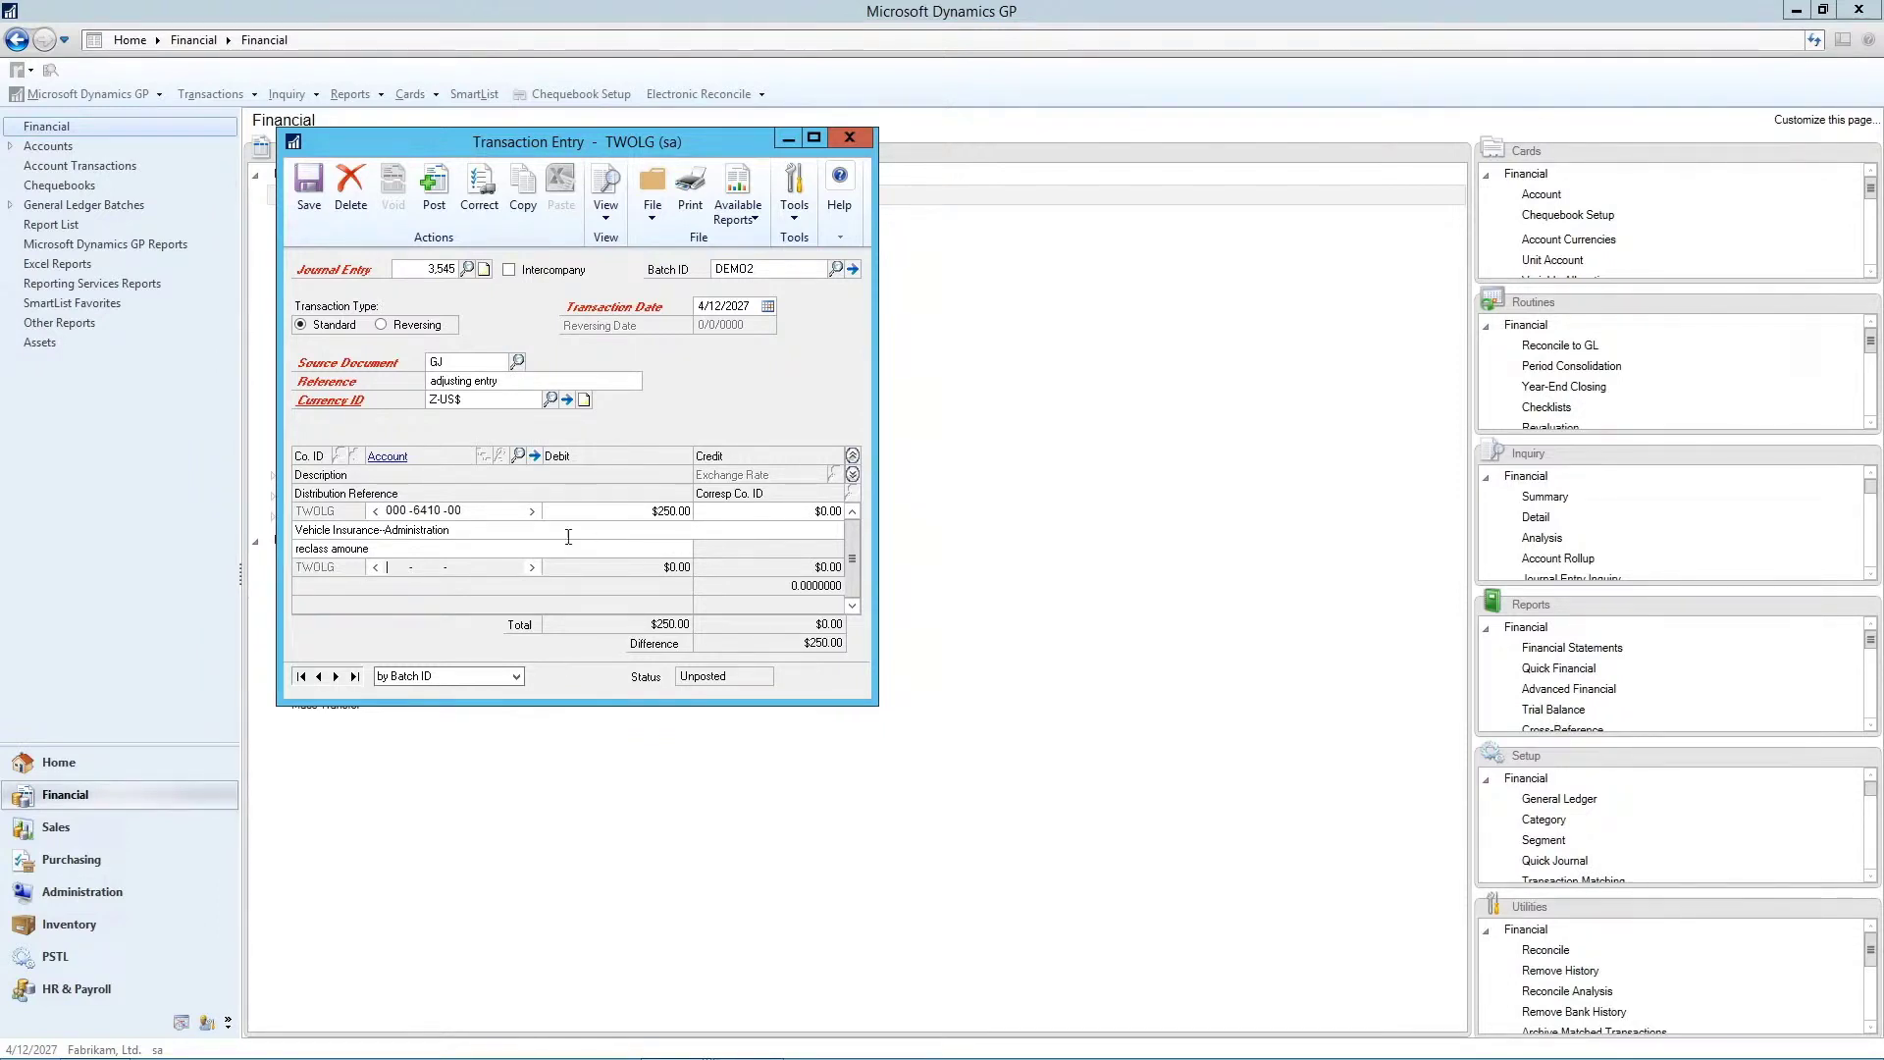
# Credit $250.00 to 000-6170-05 with reference 'reclass amount', then save entry 3,545
pyautogui.click(520, 456)
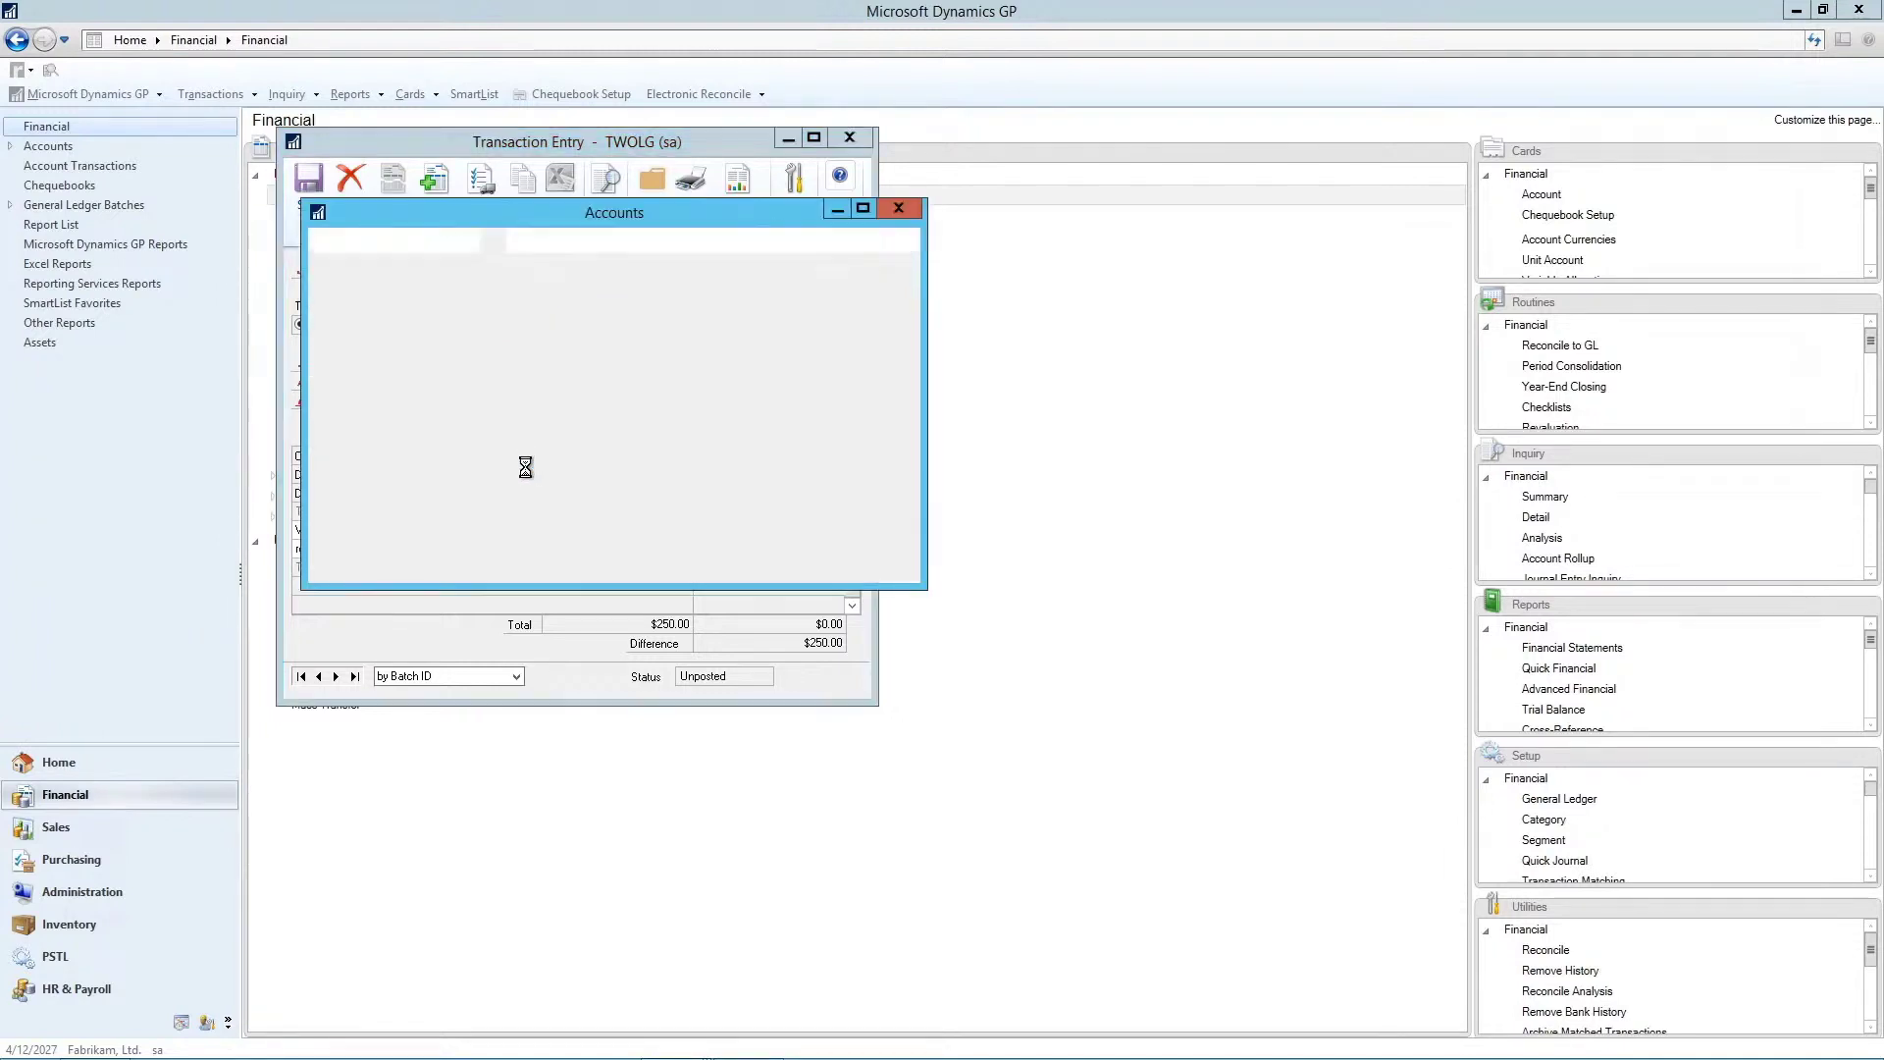
pyautogui.write('repari')
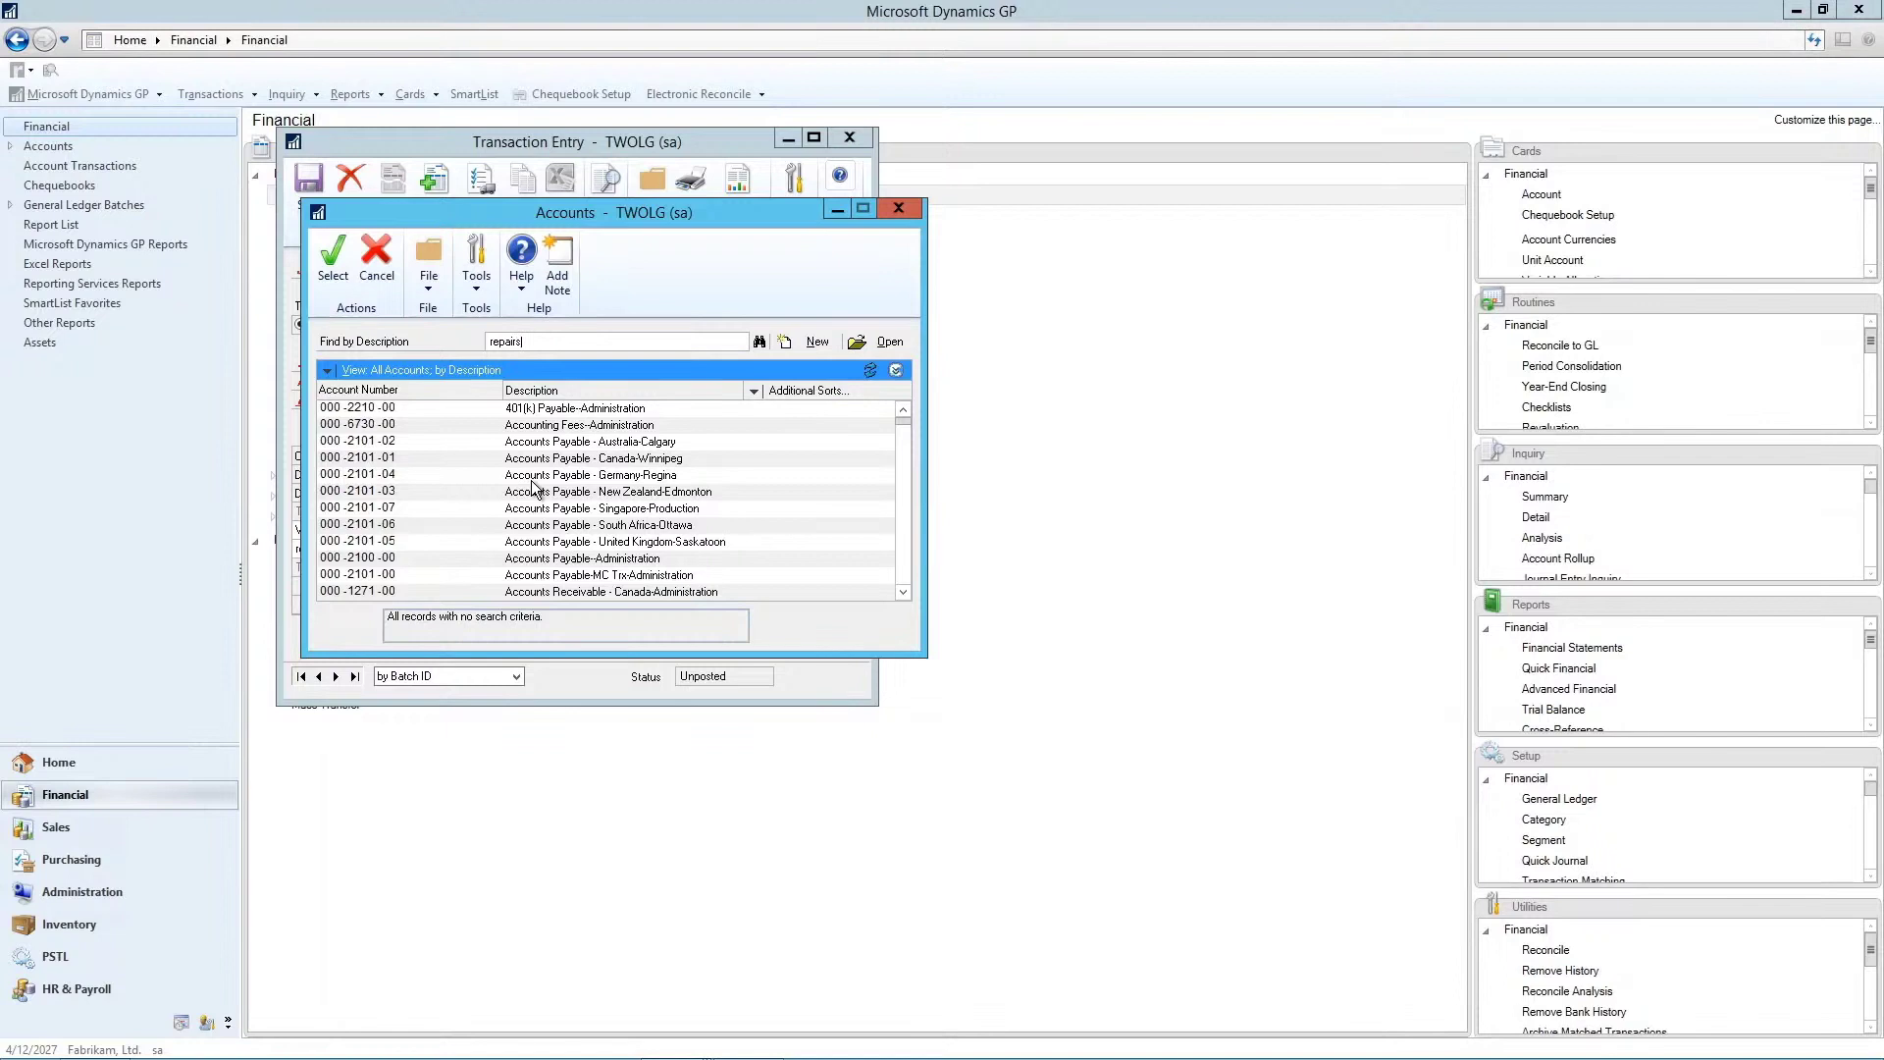
pyautogui.write('s')
pyautogui.press('Tab')
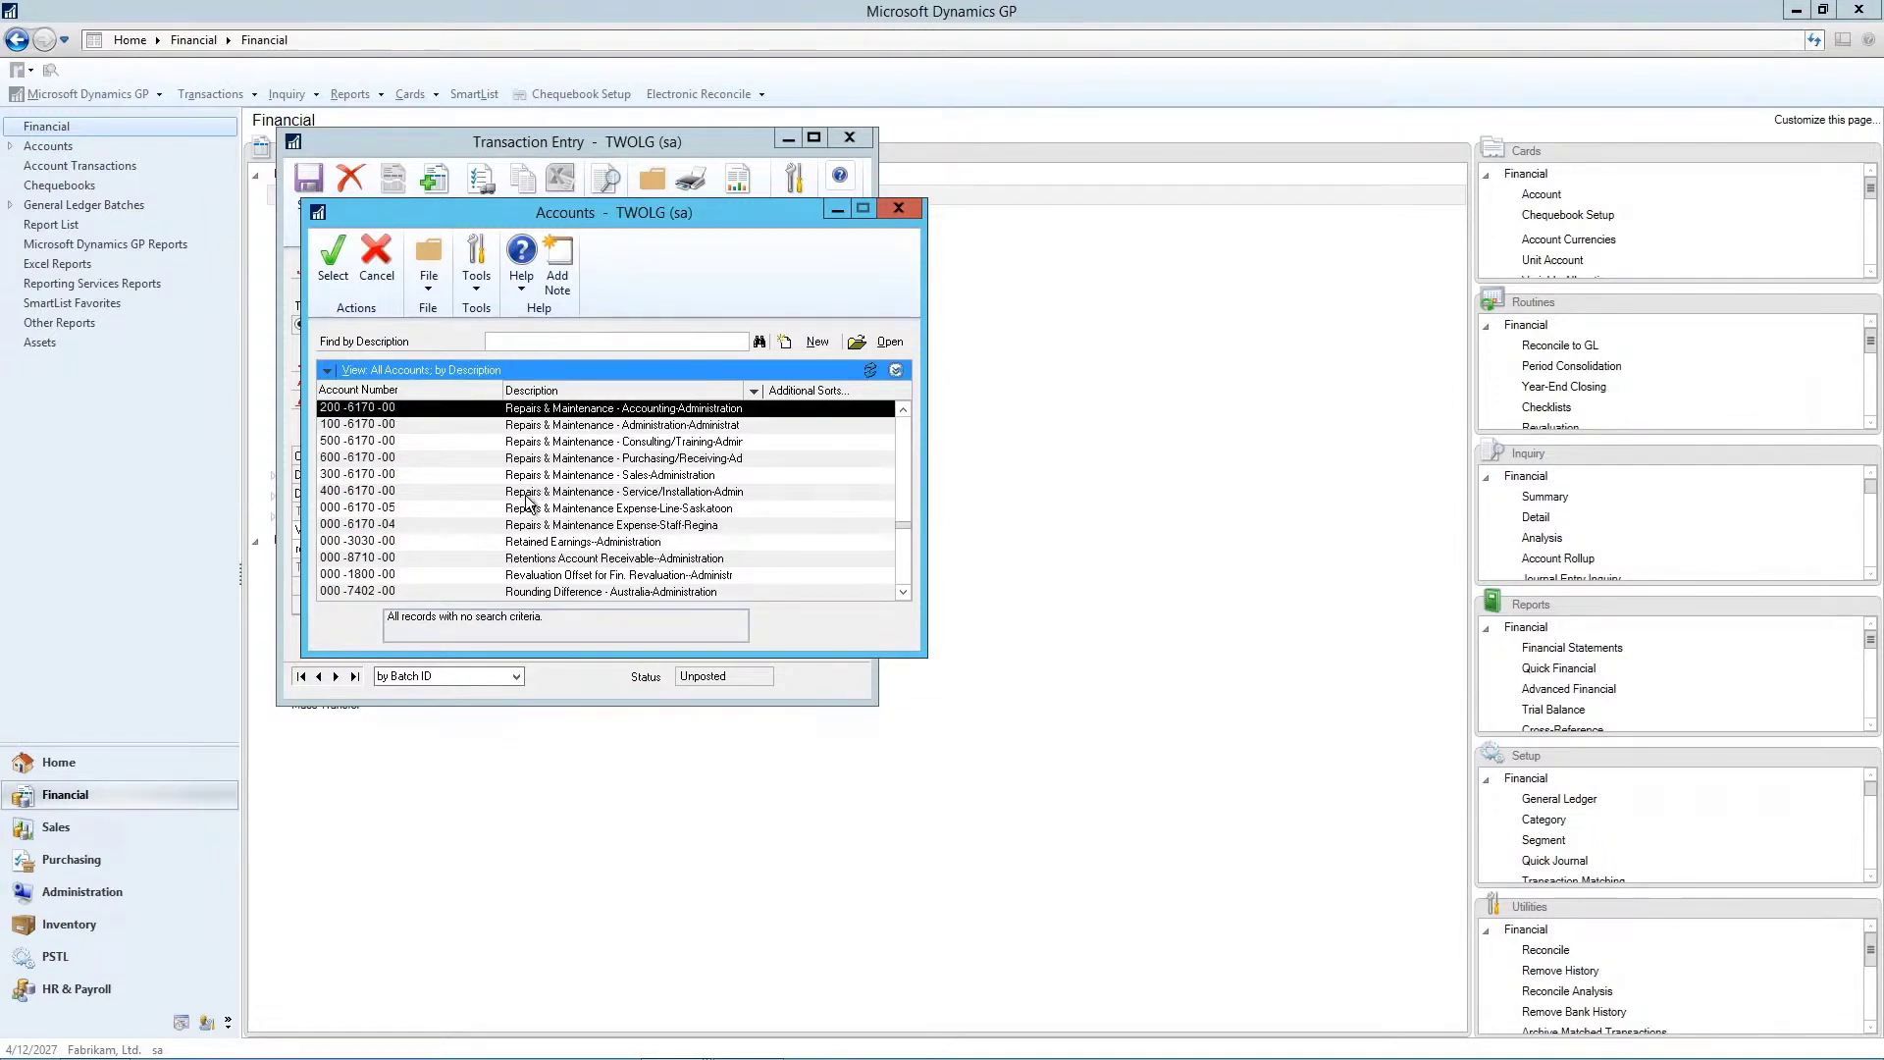
pyautogui.doubleClick(509, 510)
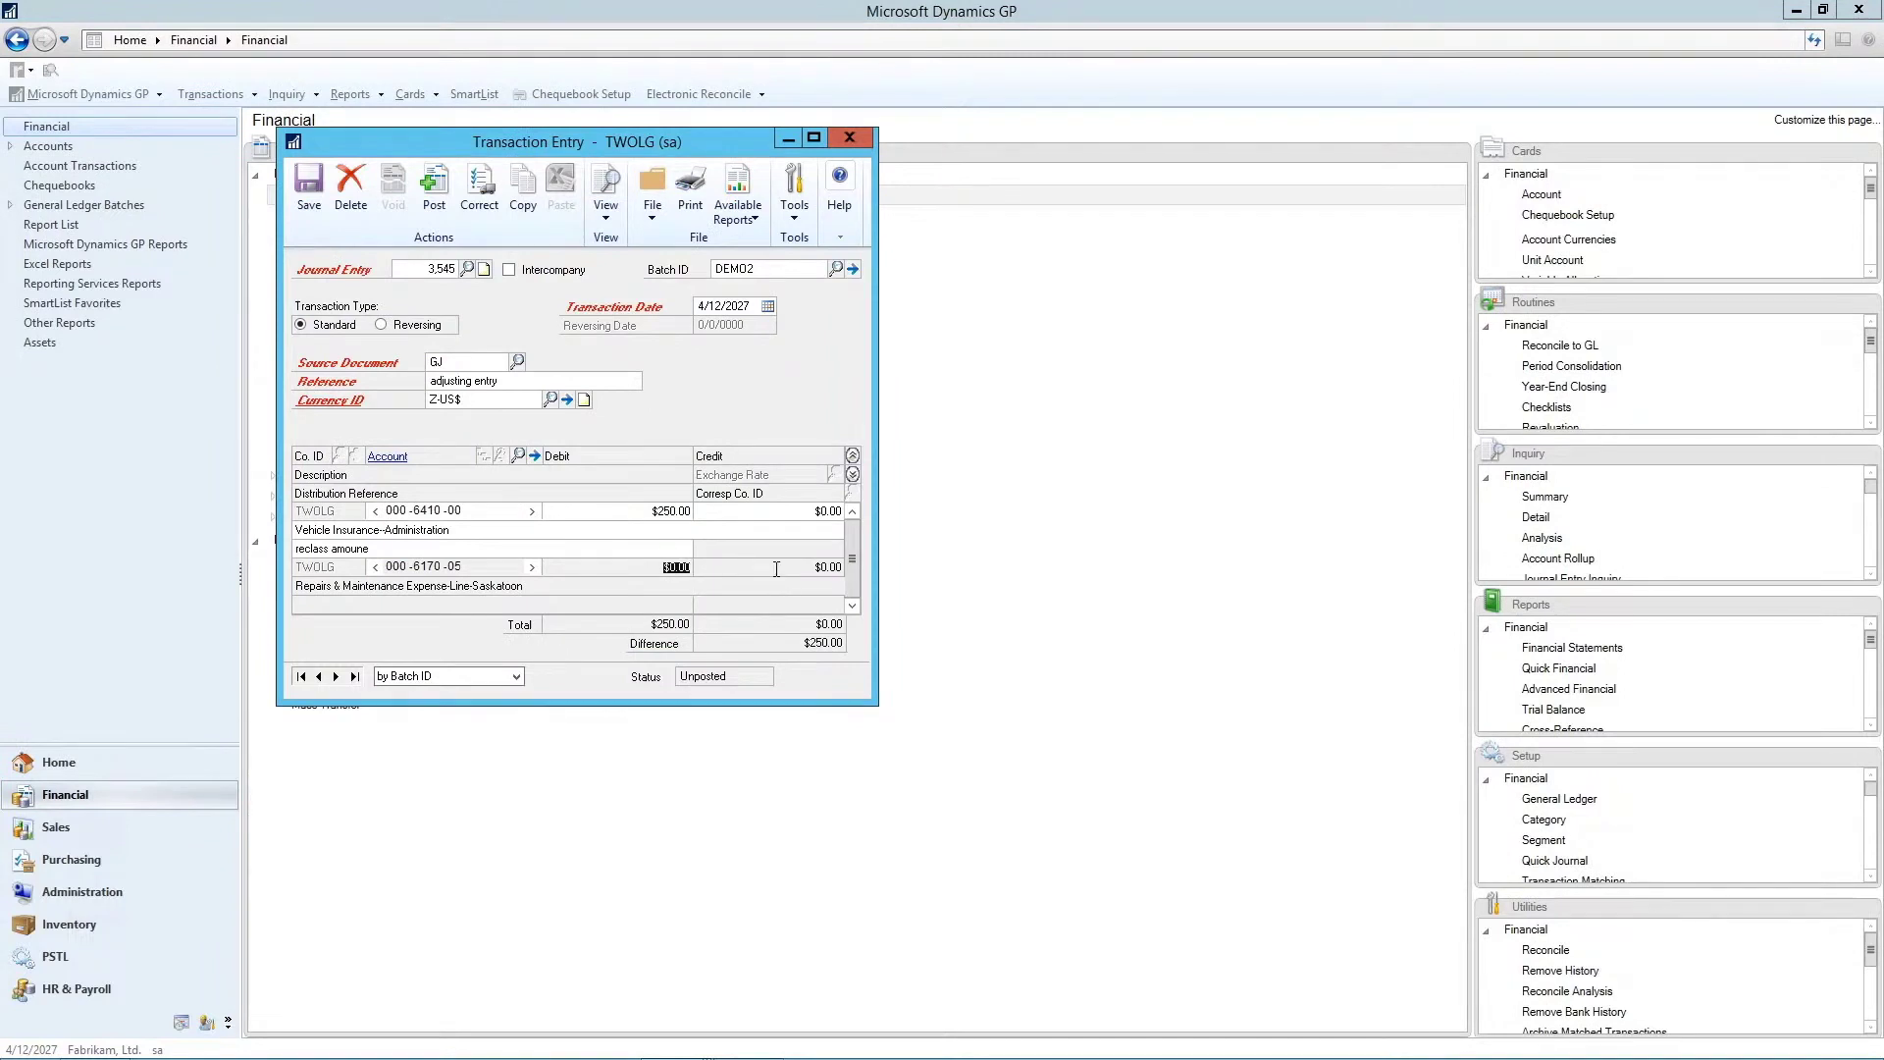
pyautogui.press('Tab')
pyautogui.write('250.00')
pyautogui.click(579, 603)
pyautogui.write('reclass amount')
pyautogui.click(316, 189)
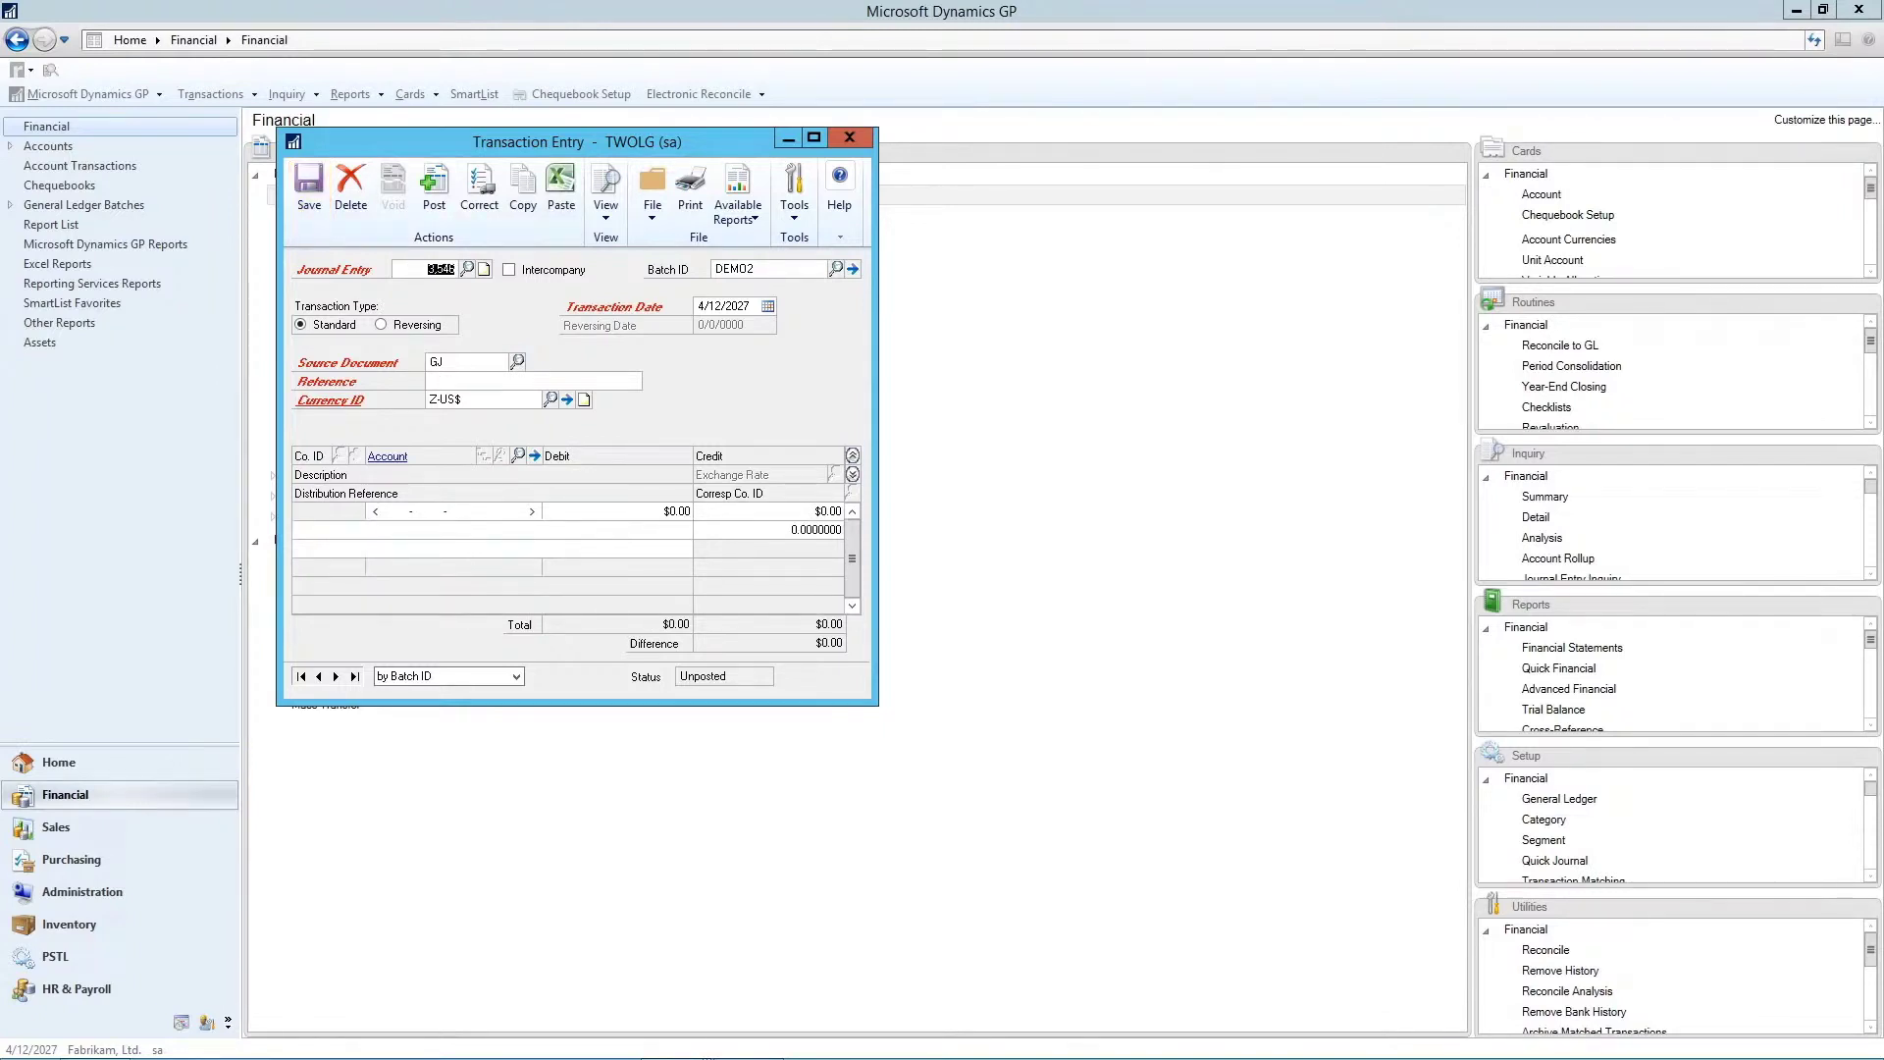
# Start a new journal entry and create and assign new batch DEMO3
pyautogui.hotkey('alt', 'F4')
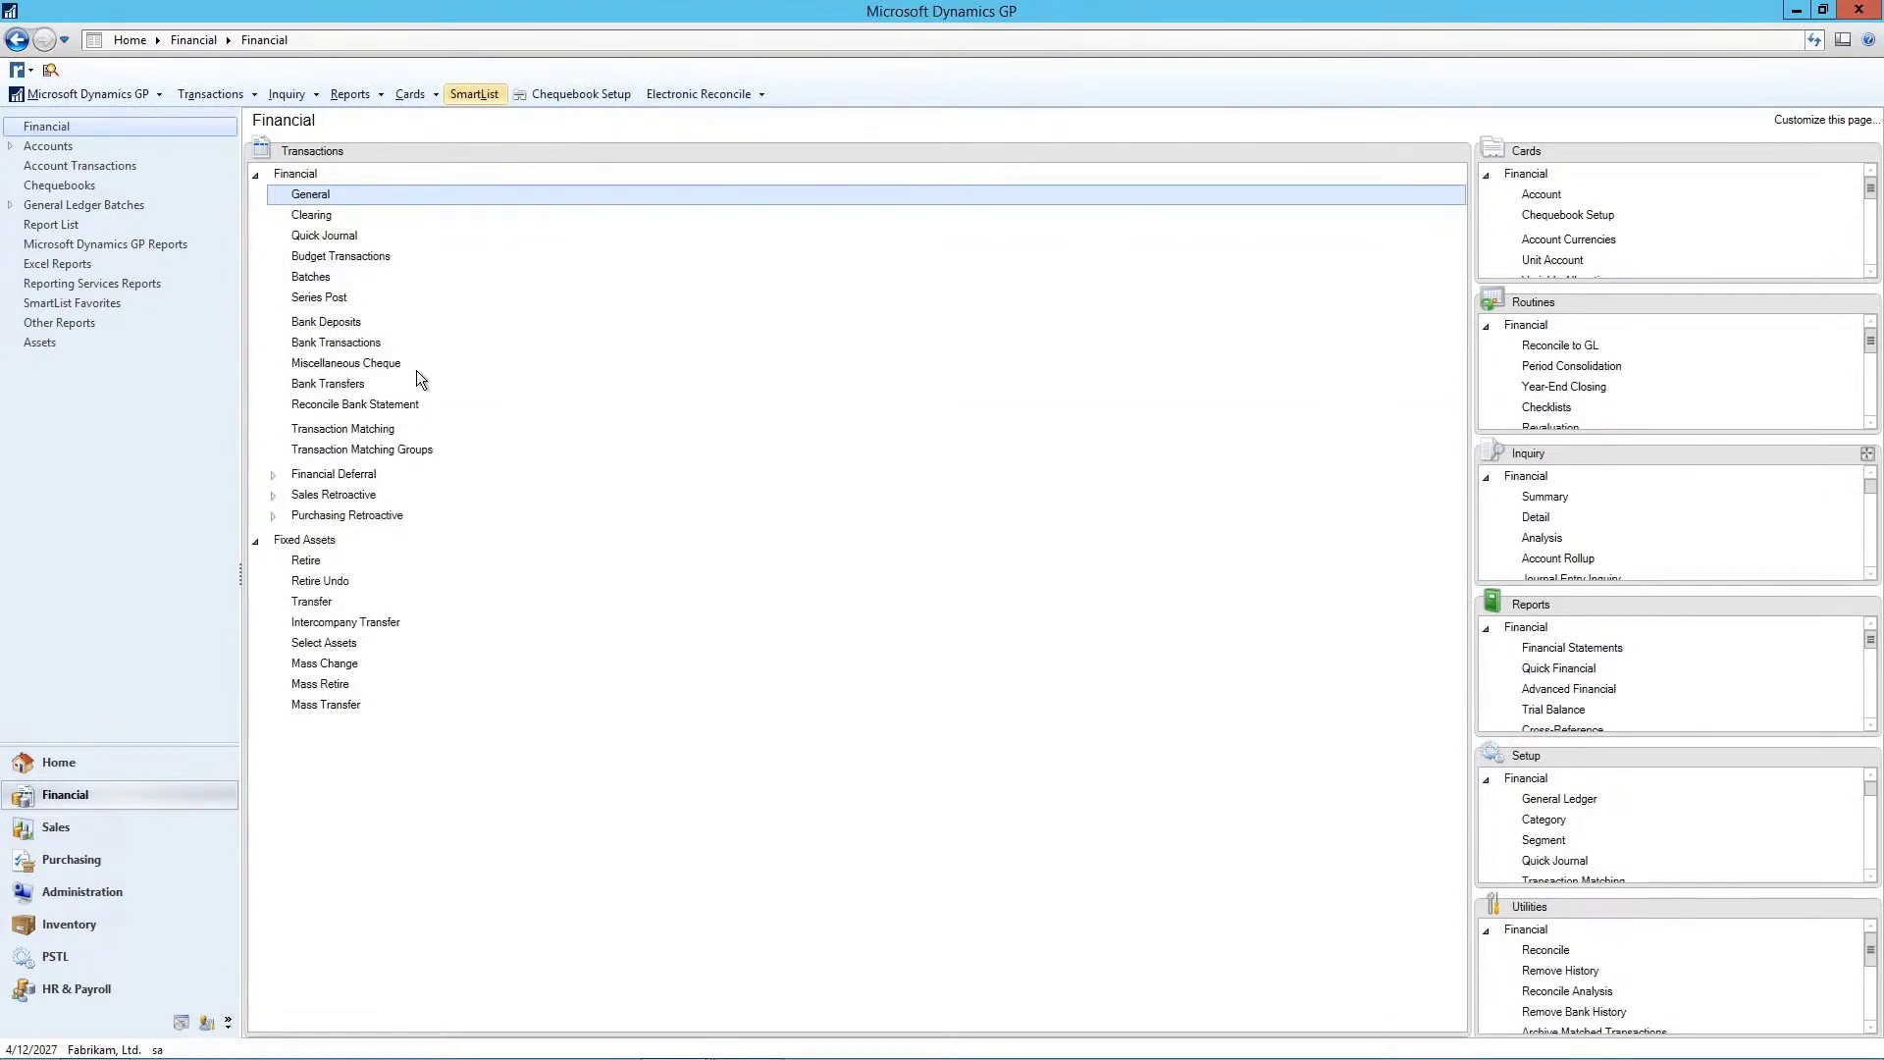
pyautogui.click(318, 195)
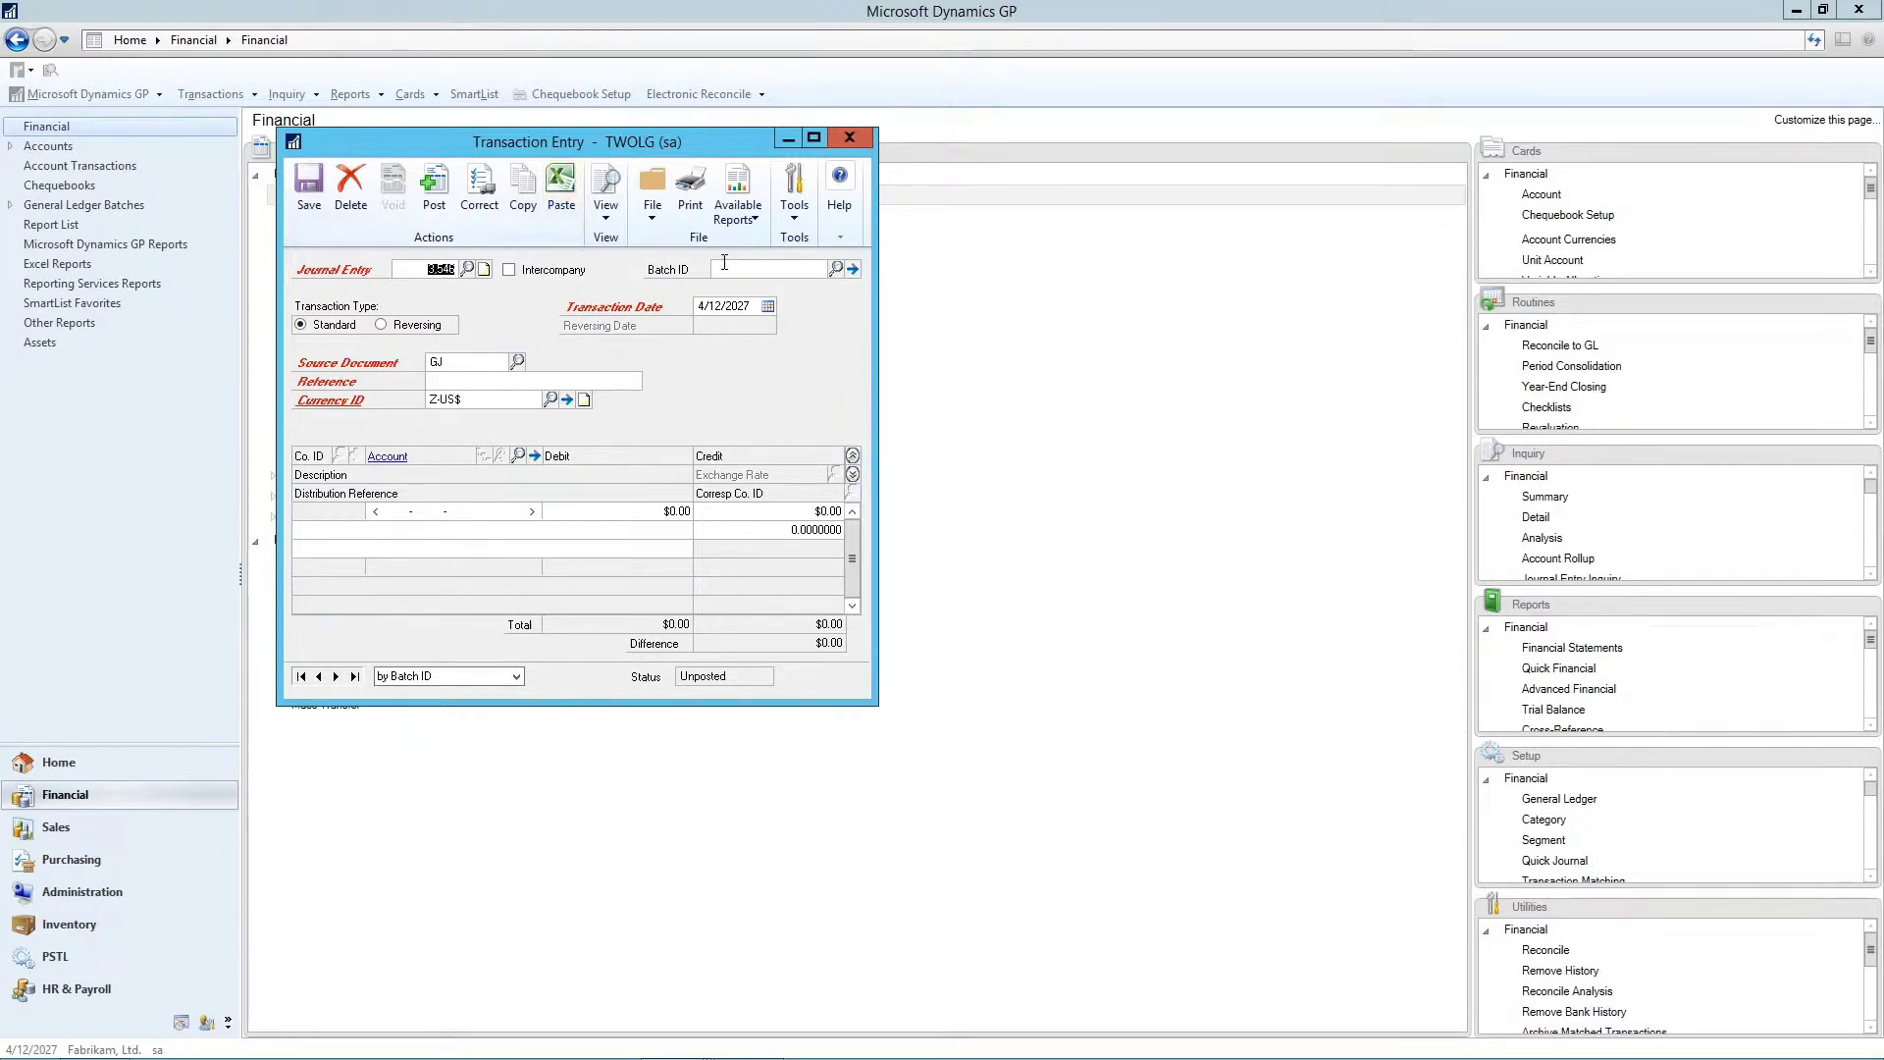
pyautogui.click(725, 266)
pyautogui.write('DE')
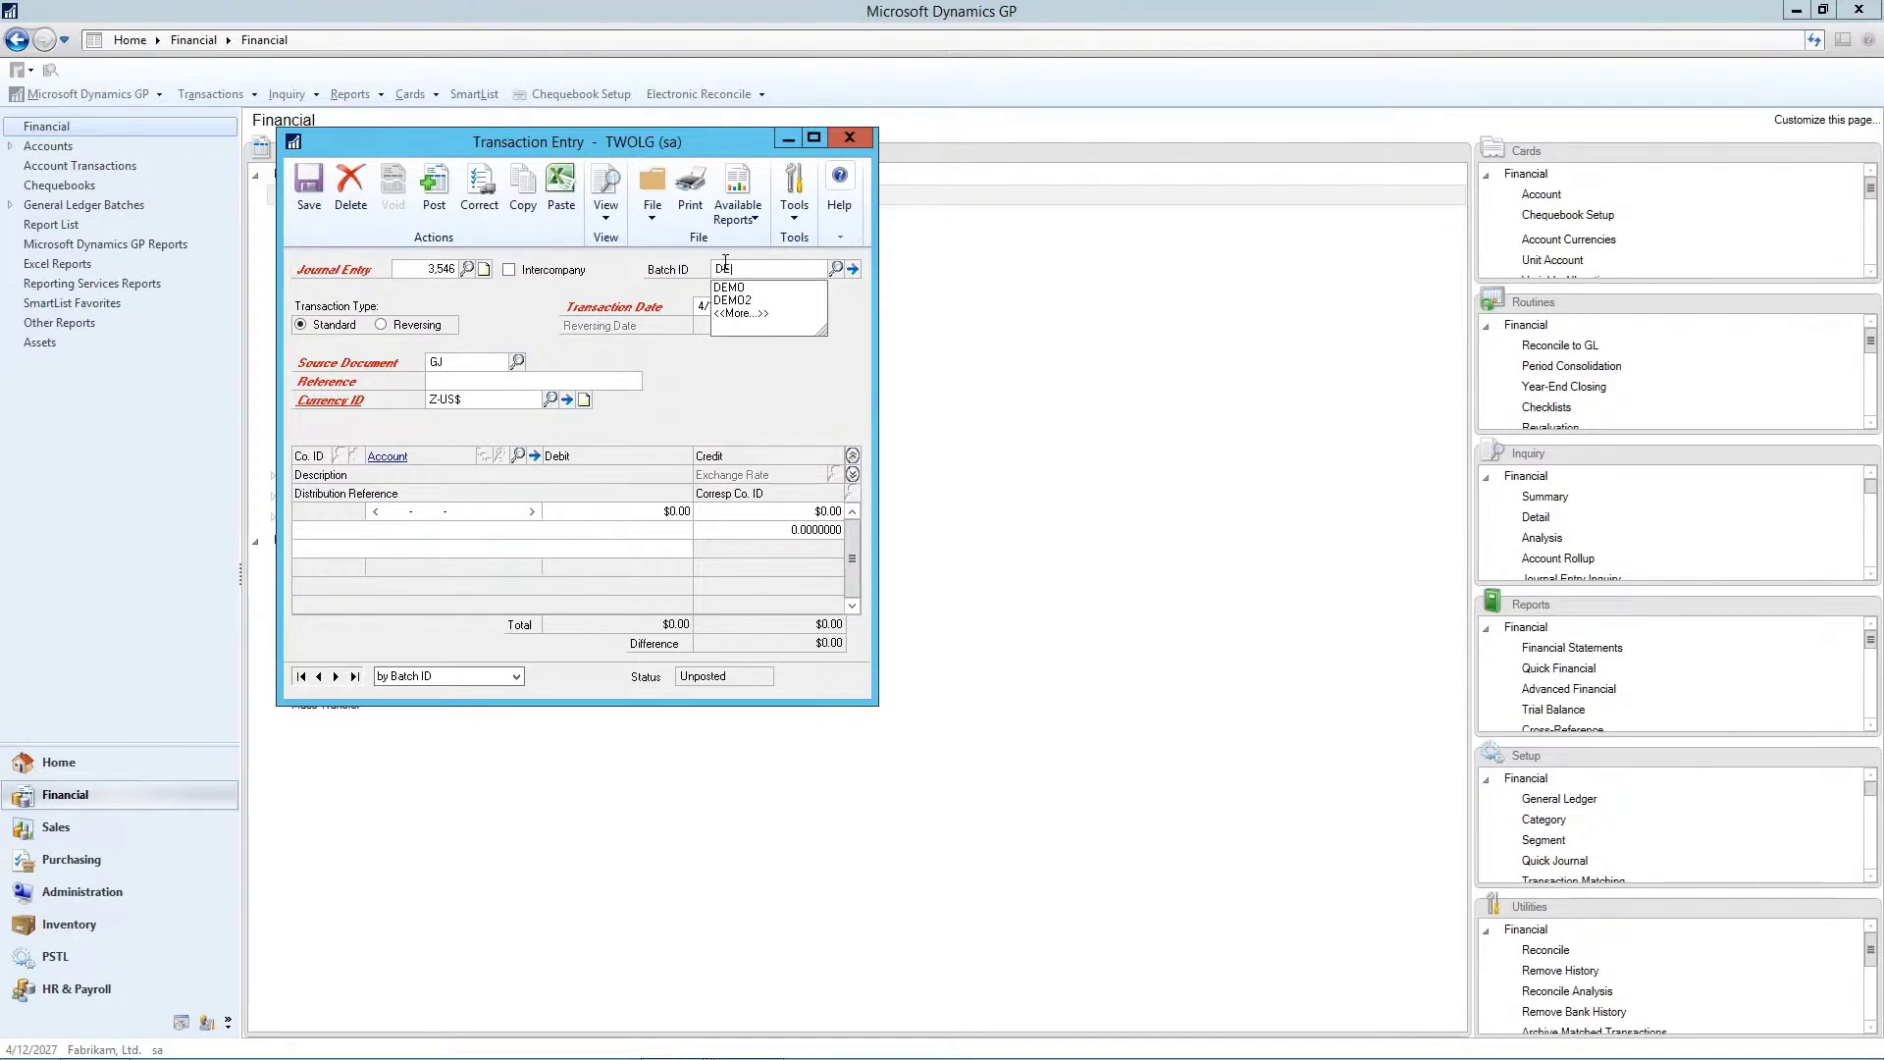
pyautogui.write('MO3')
pyautogui.press('Tab')
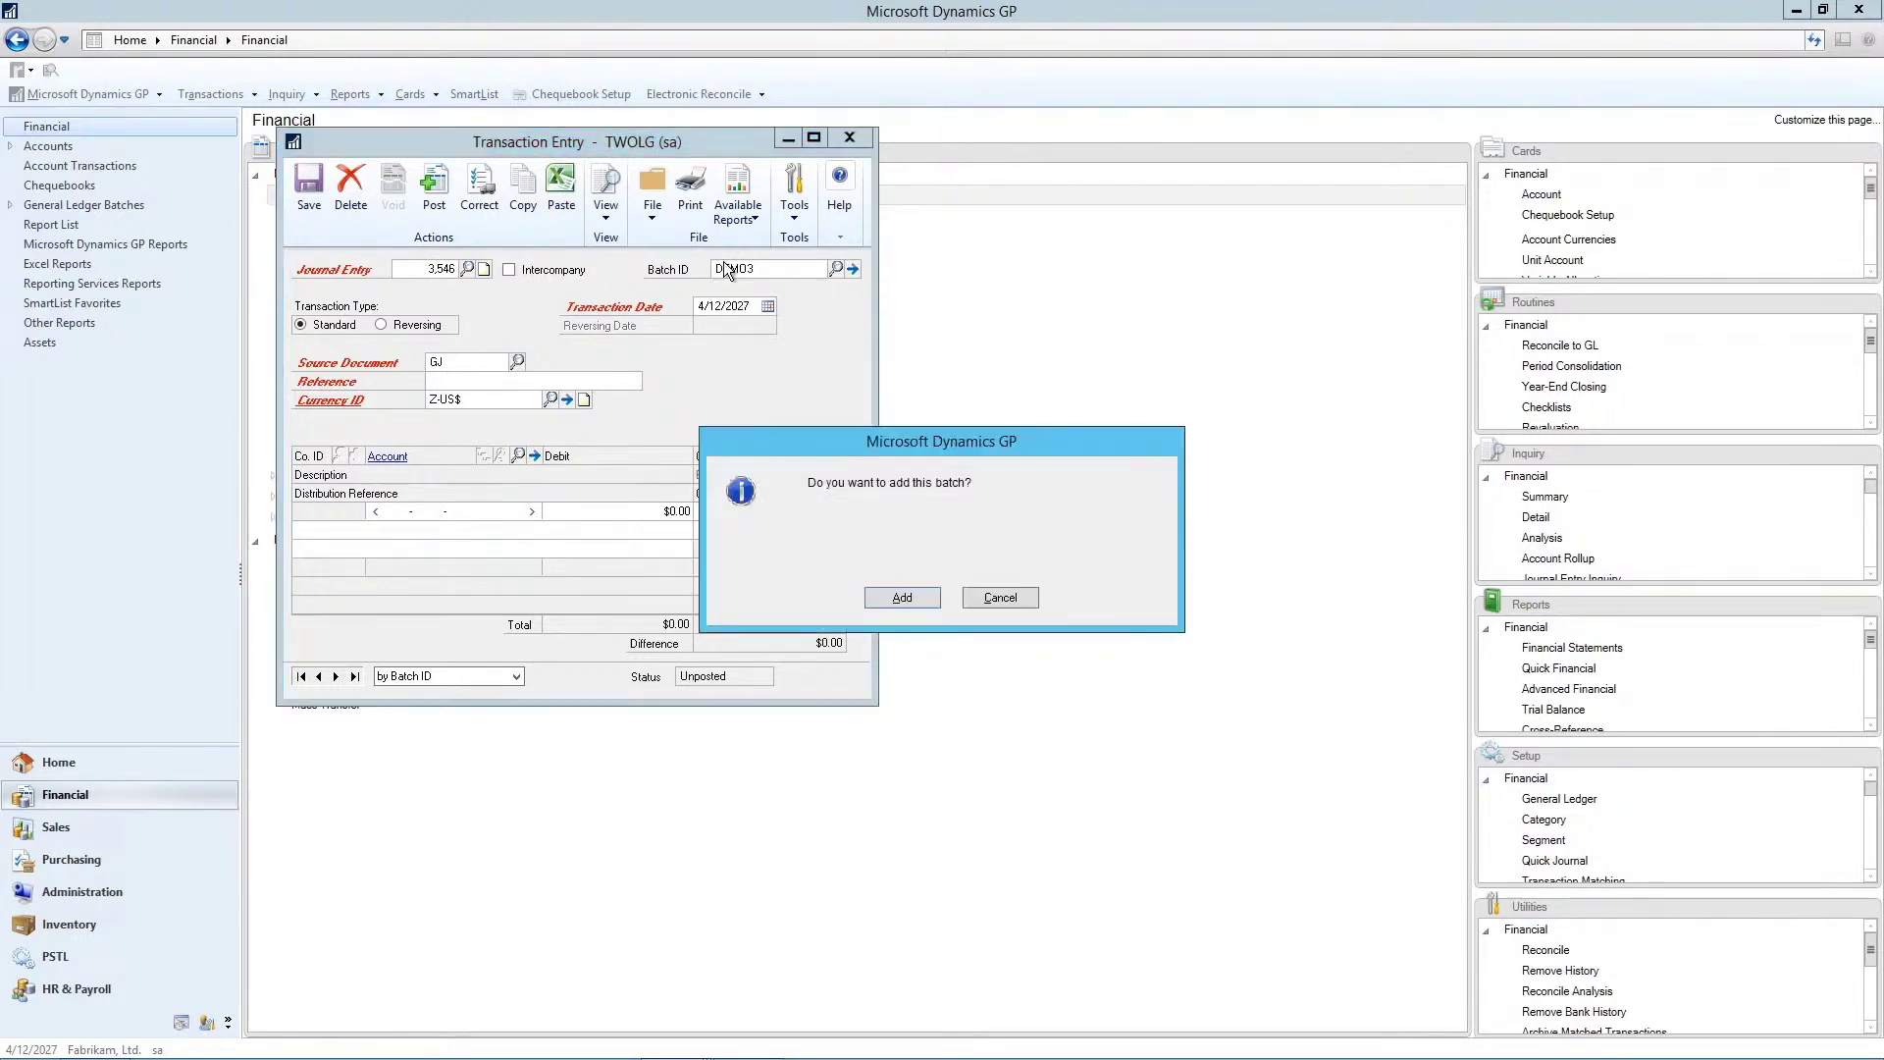
pyautogui.press('Return')
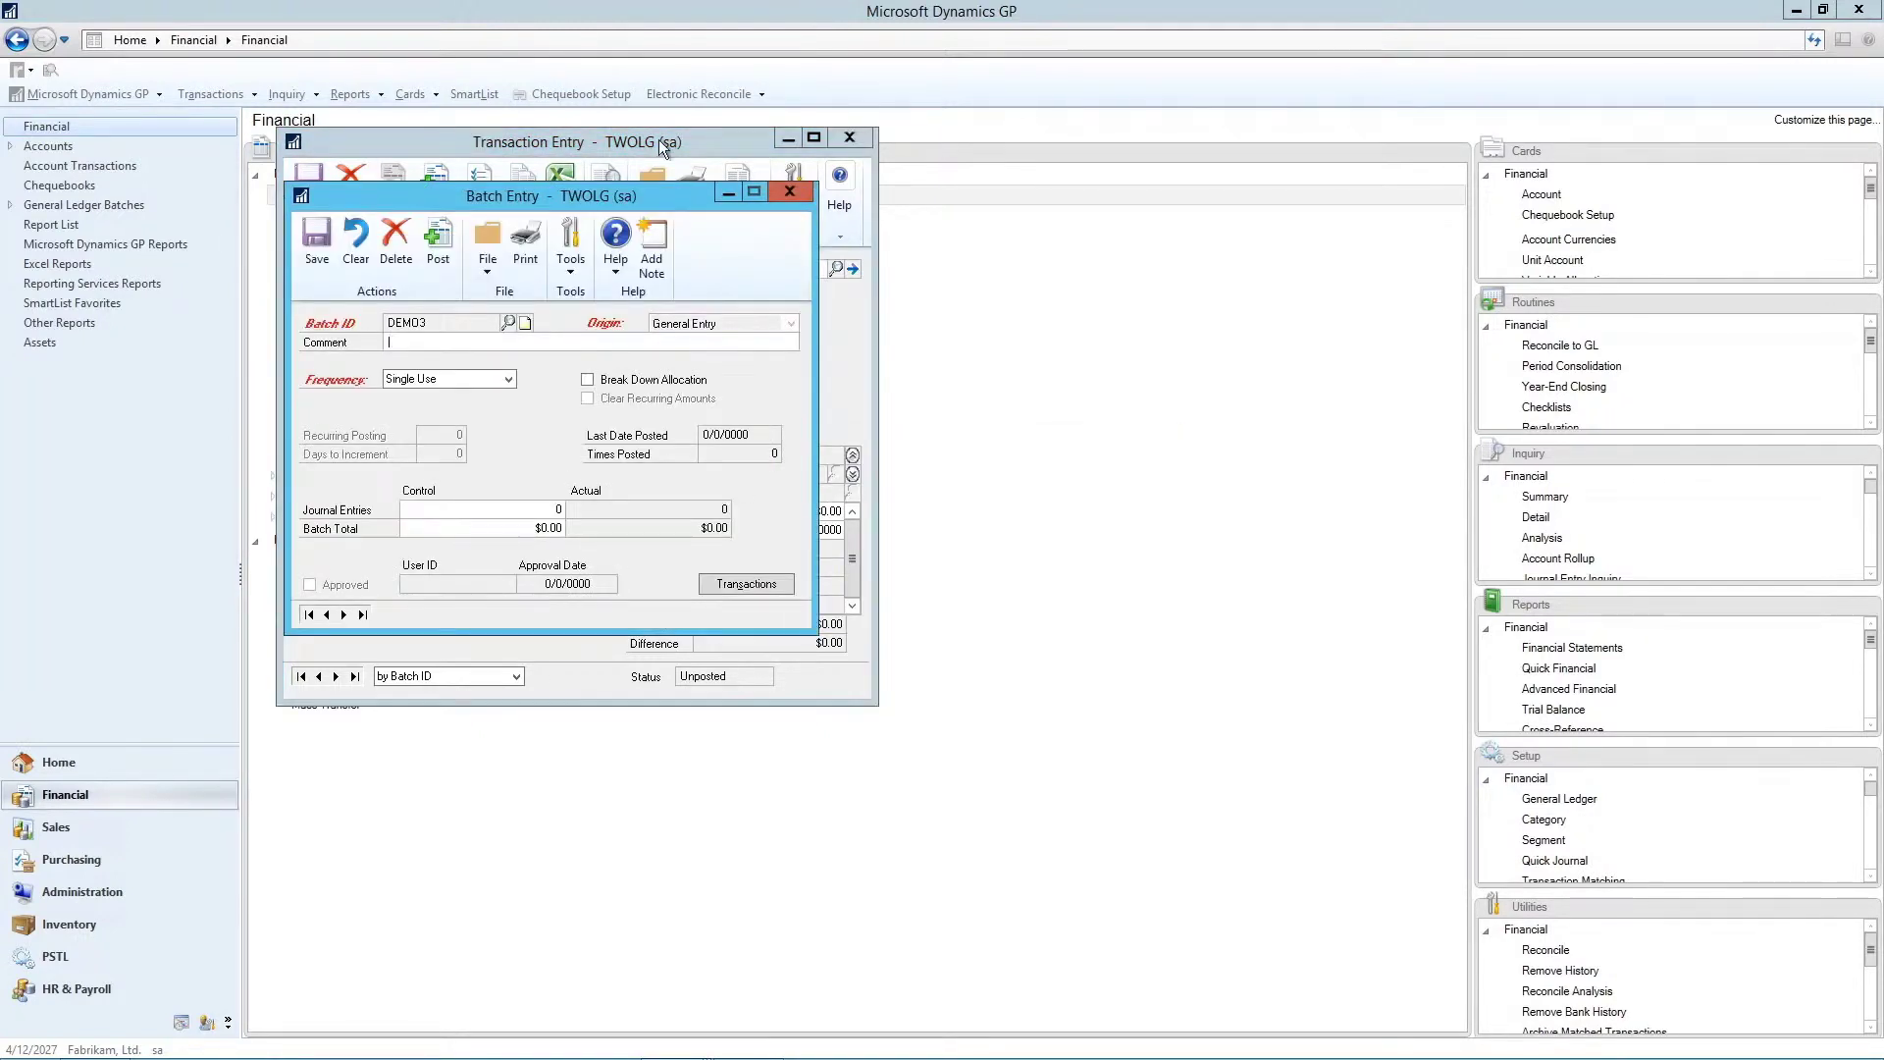
pyautogui.hotkey('ctrl', 's')
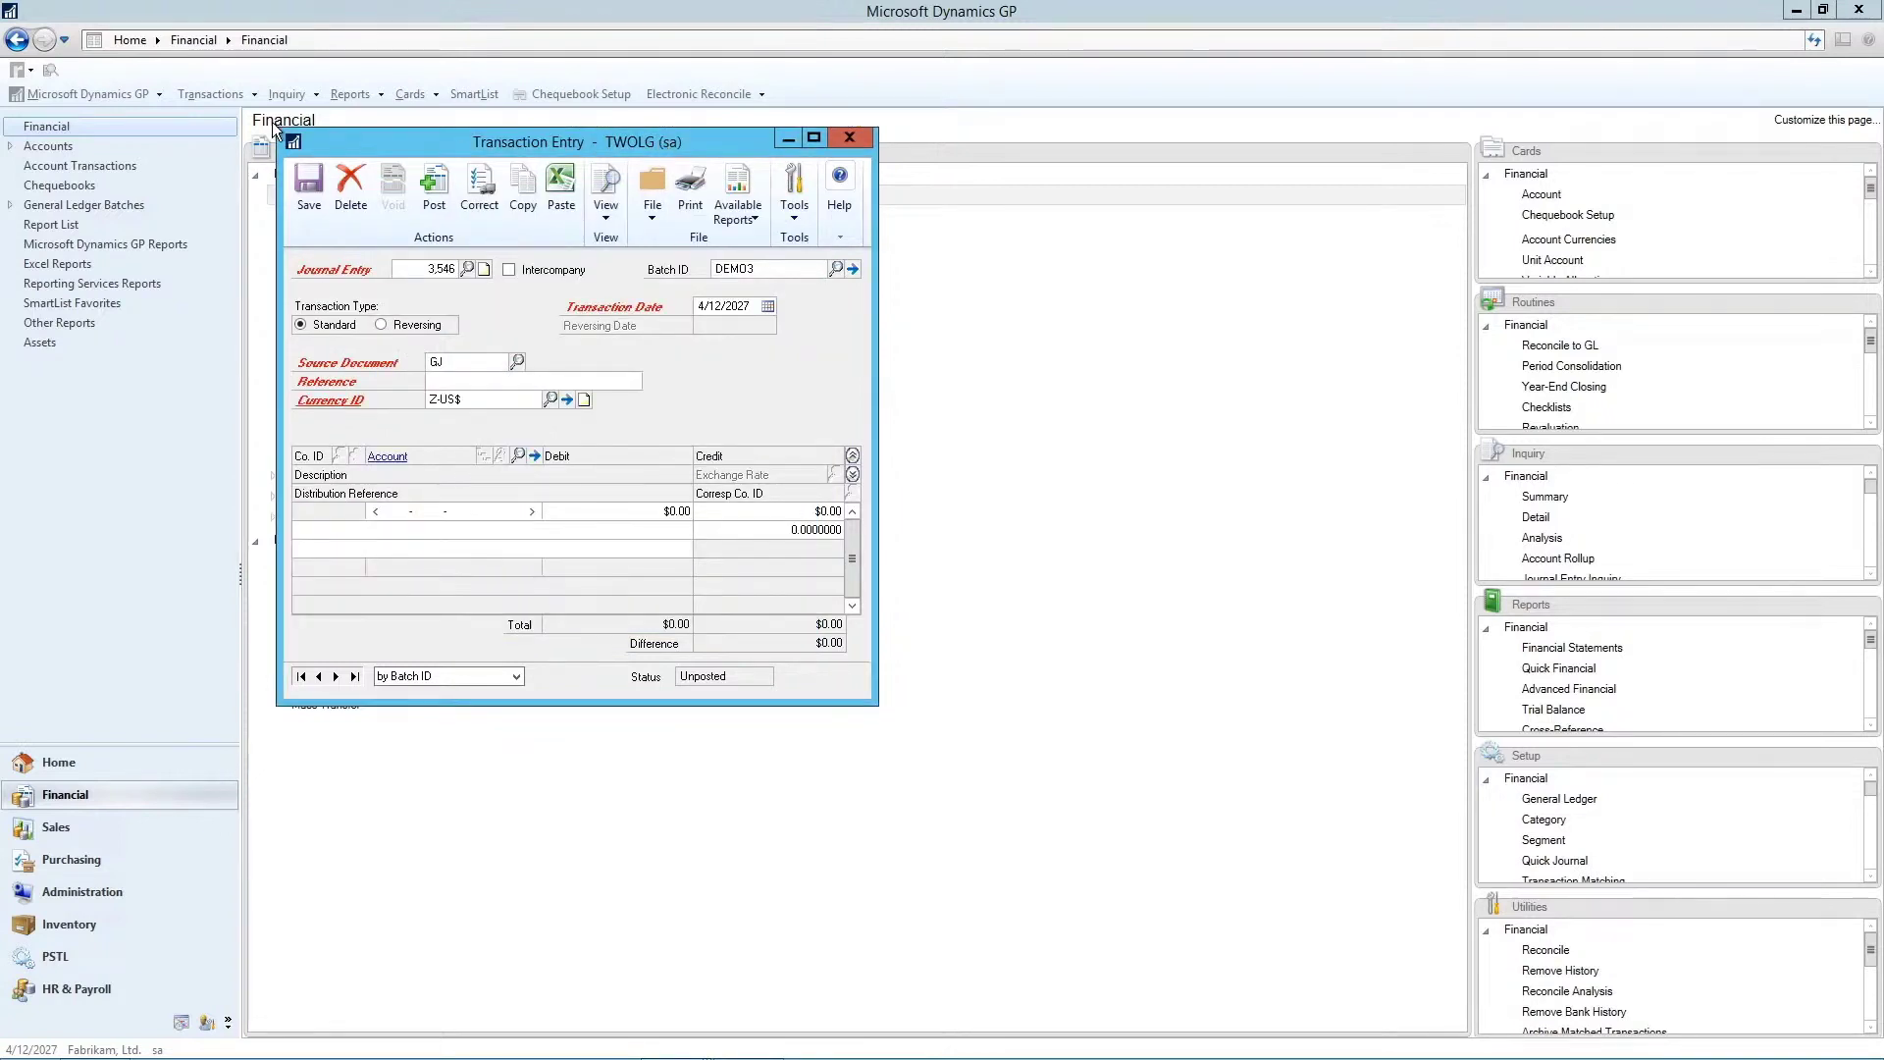
# Enter 'payroll entry' as the journal entry's reference
pyautogui.click(477, 382)
pyautogui.write('payroll entry')
pyautogui.press('Tab')
# Copy cells A2:D11 of the GP Journal Import Sample workbook in Excel
pyautogui.click(762, 1042)
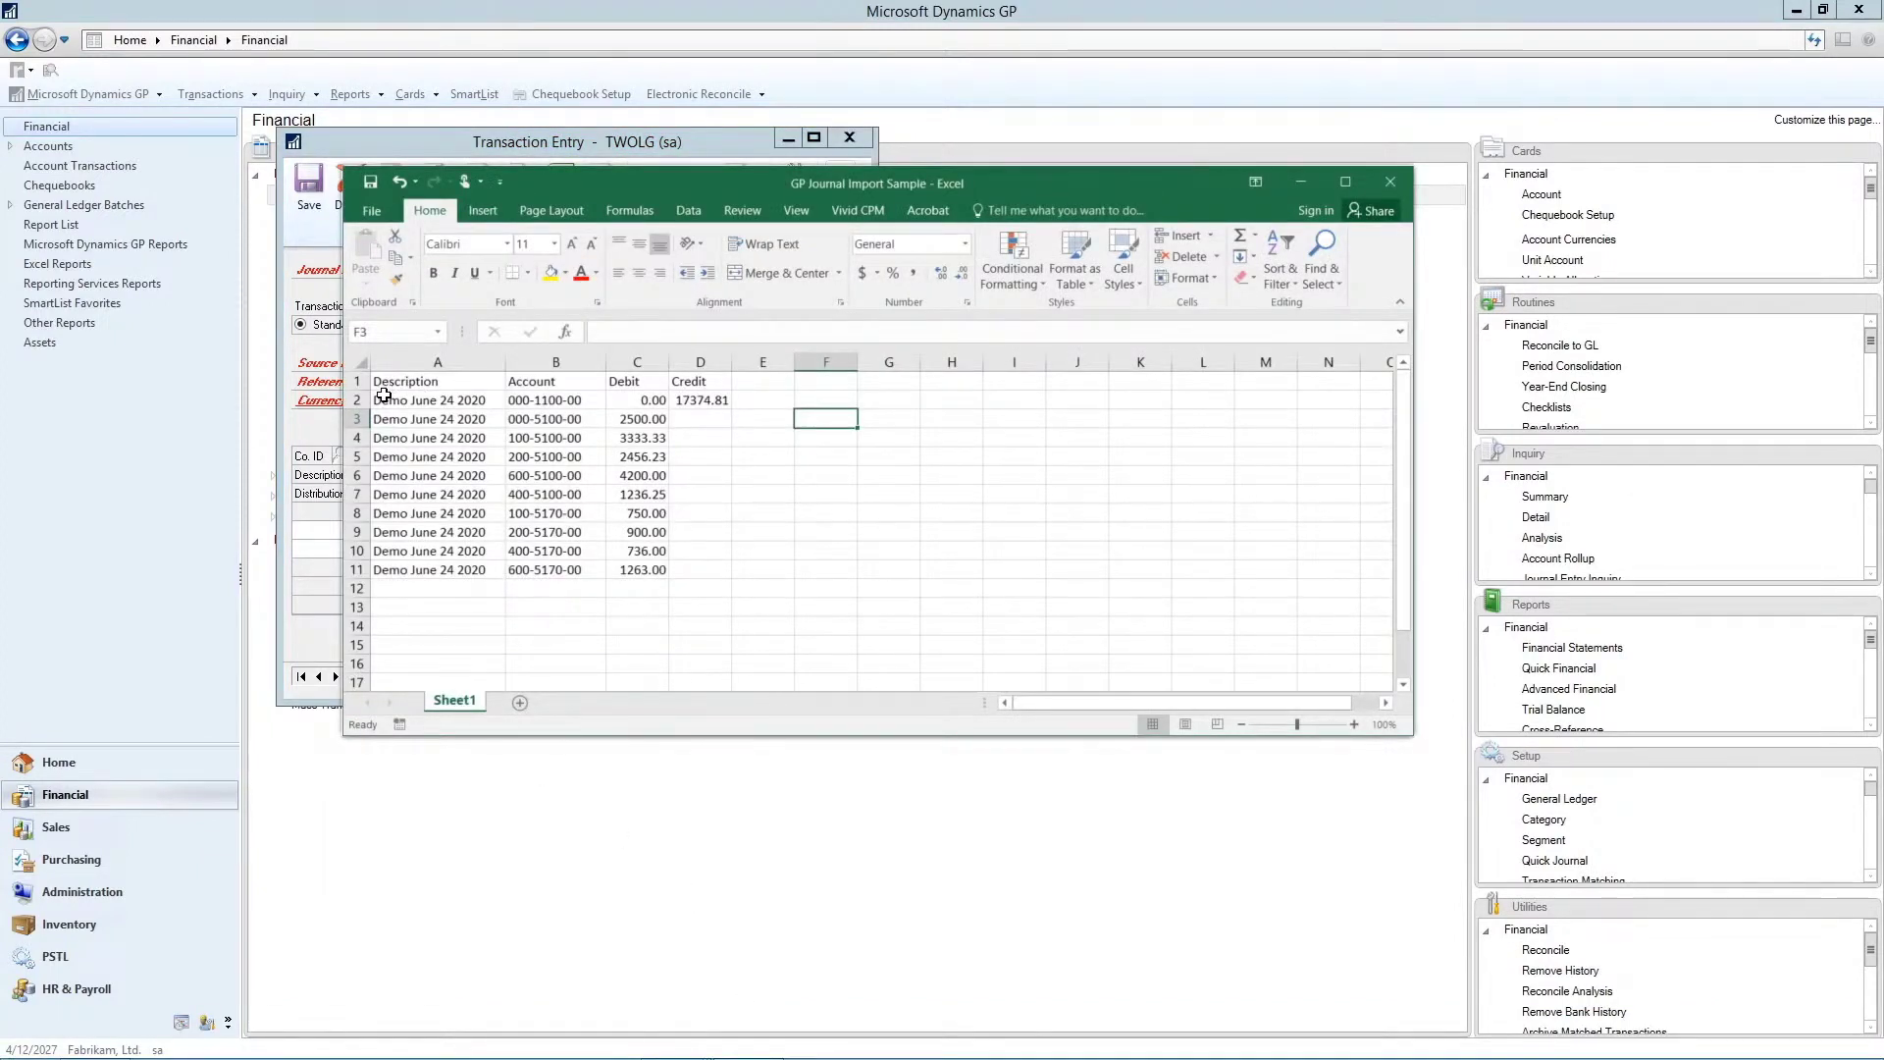
pyautogui.moveTo(385, 383); pyautogui.dragTo(679, 457)
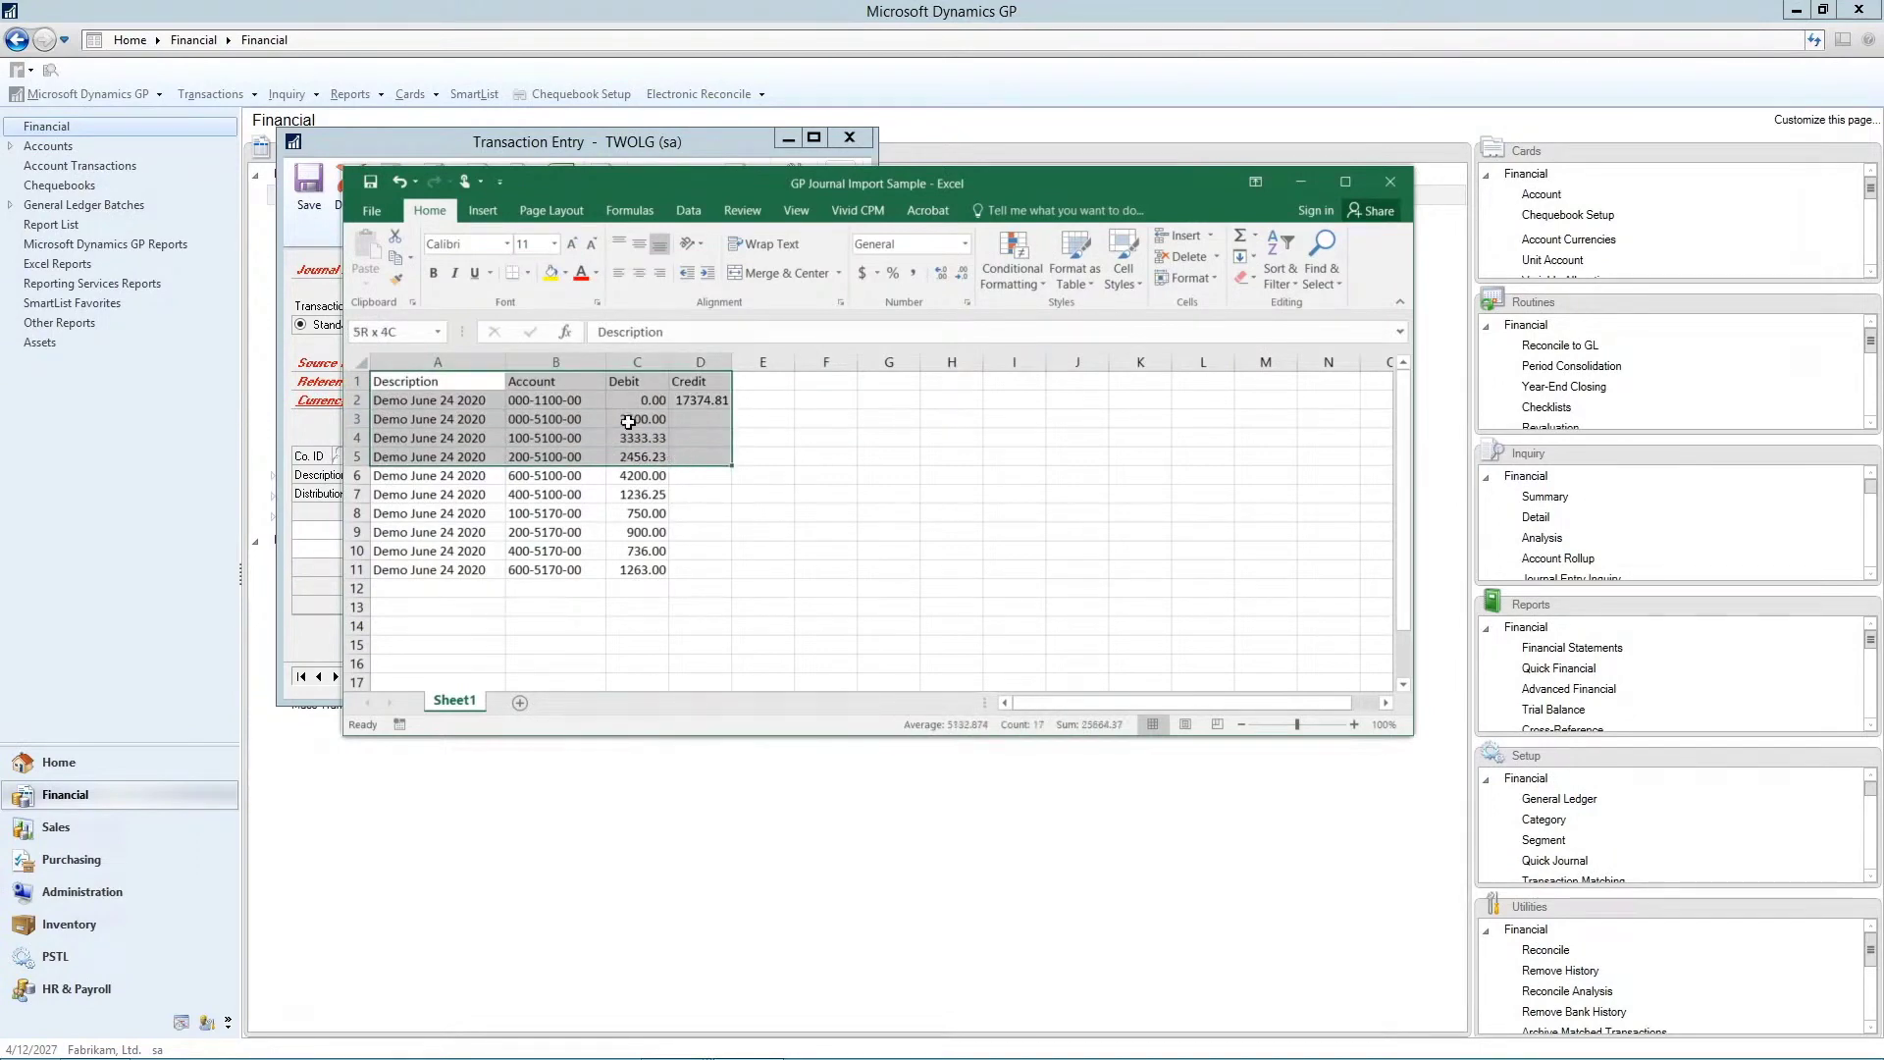
pyautogui.moveTo(471, 402); pyautogui.dragTo(554, 420)
pyautogui.moveTo(684, 428); pyautogui.dragTo(712, 574)
pyautogui.moveTo(452, 403); pyautogui.dragTo(710, 568)
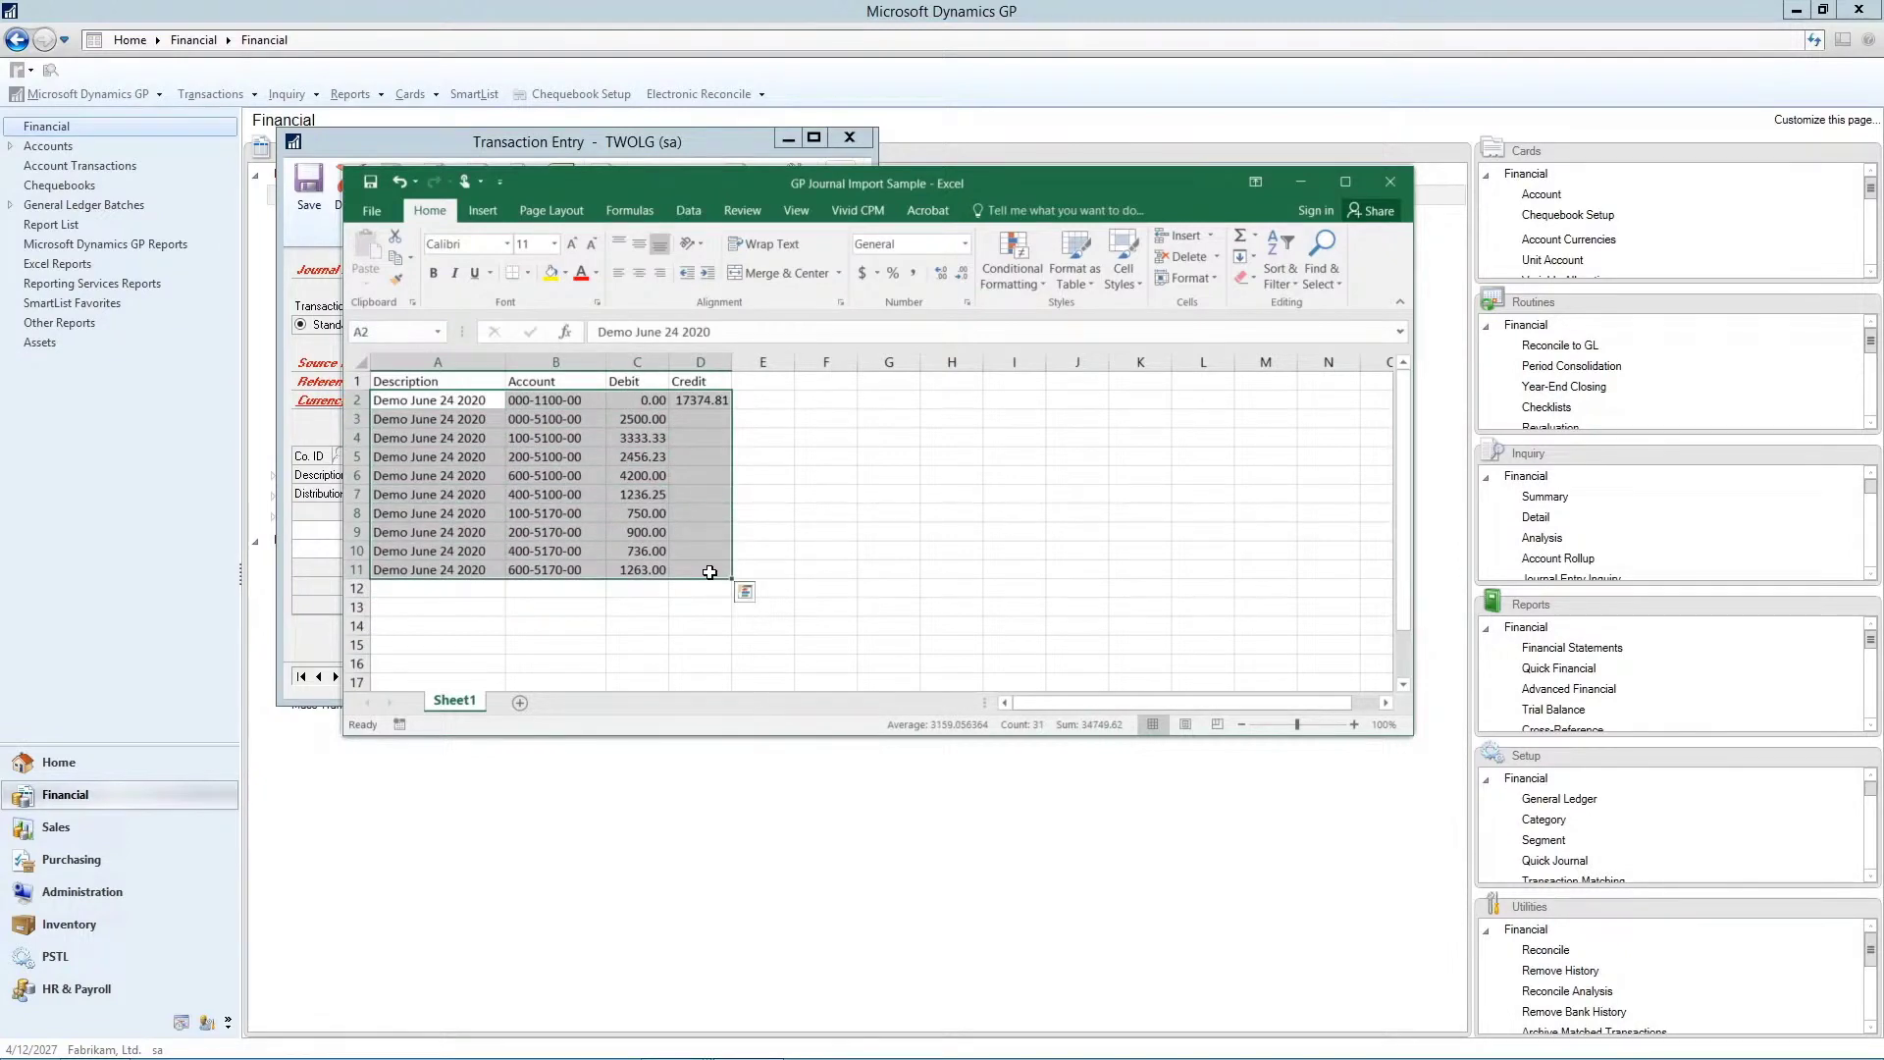
pyautogui.hotkey('ctrl', 'c')
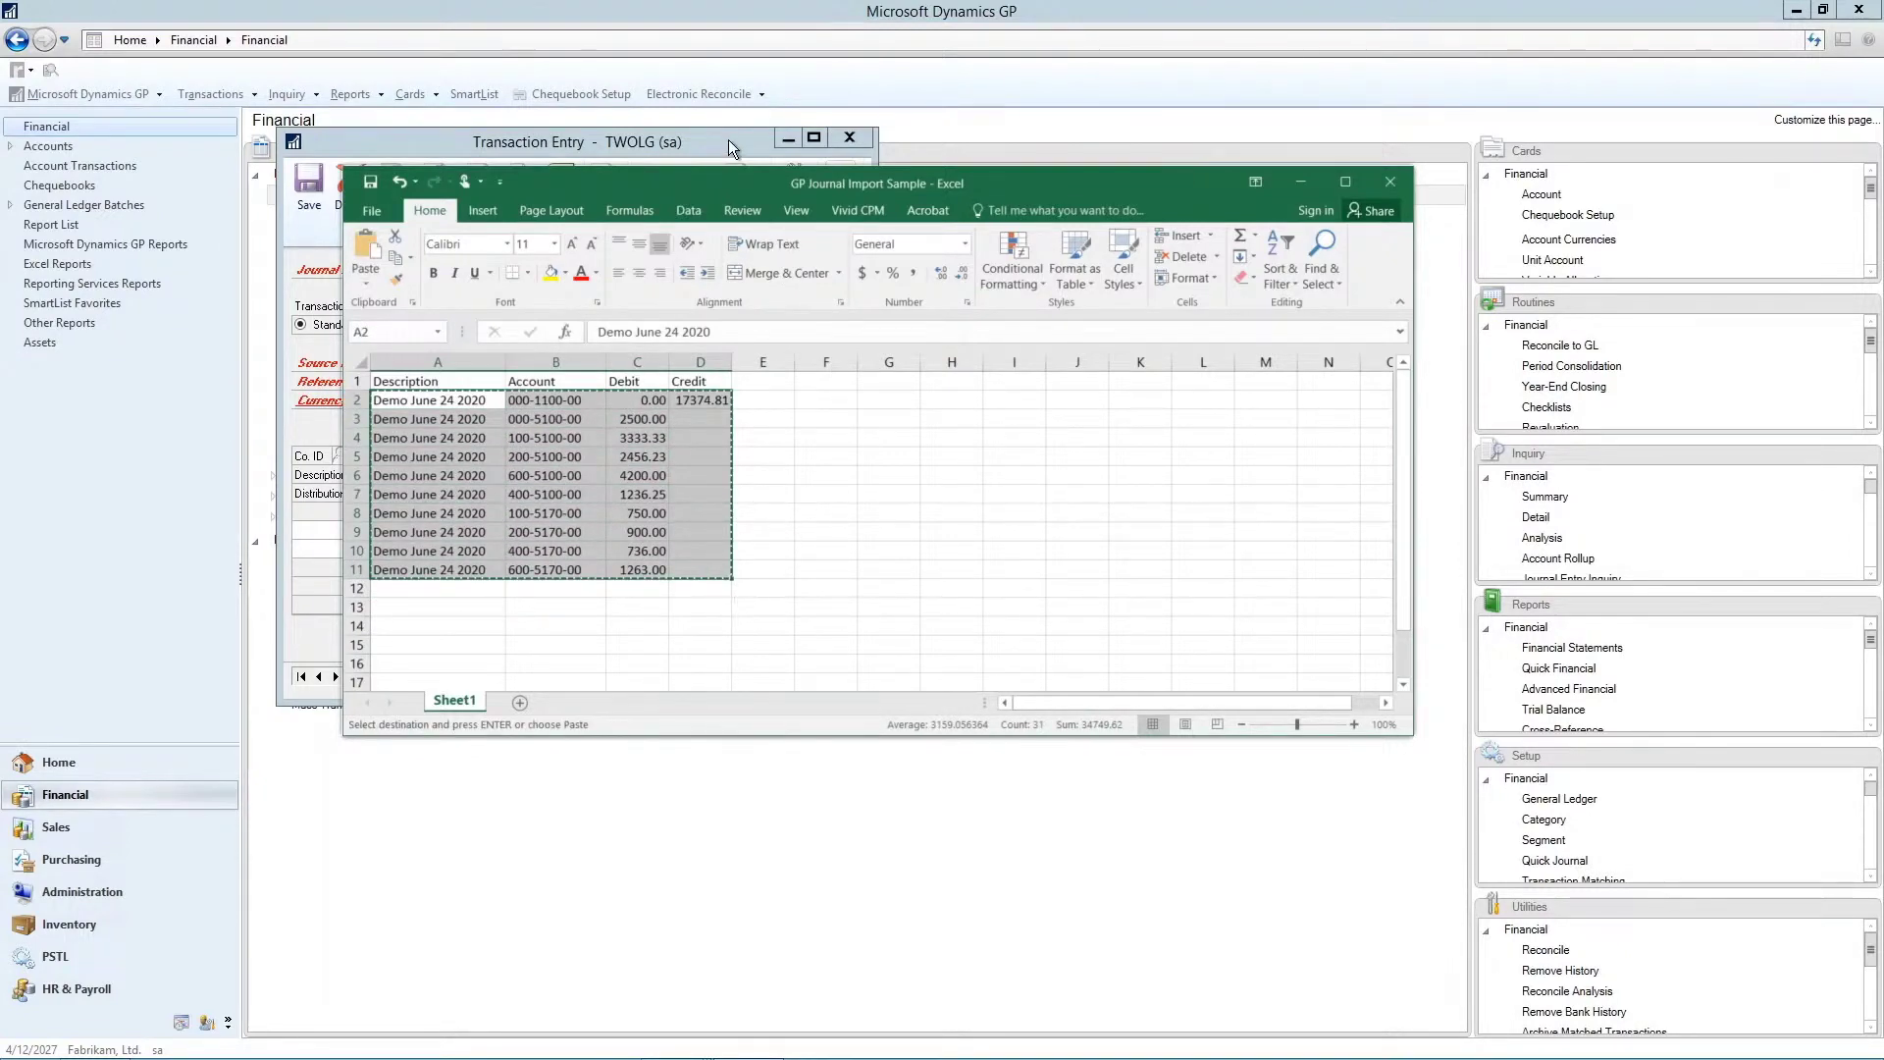
# Paste the Excel lines into entry 3,546's distribution grid and save it
pyautogui.click(728, 140)
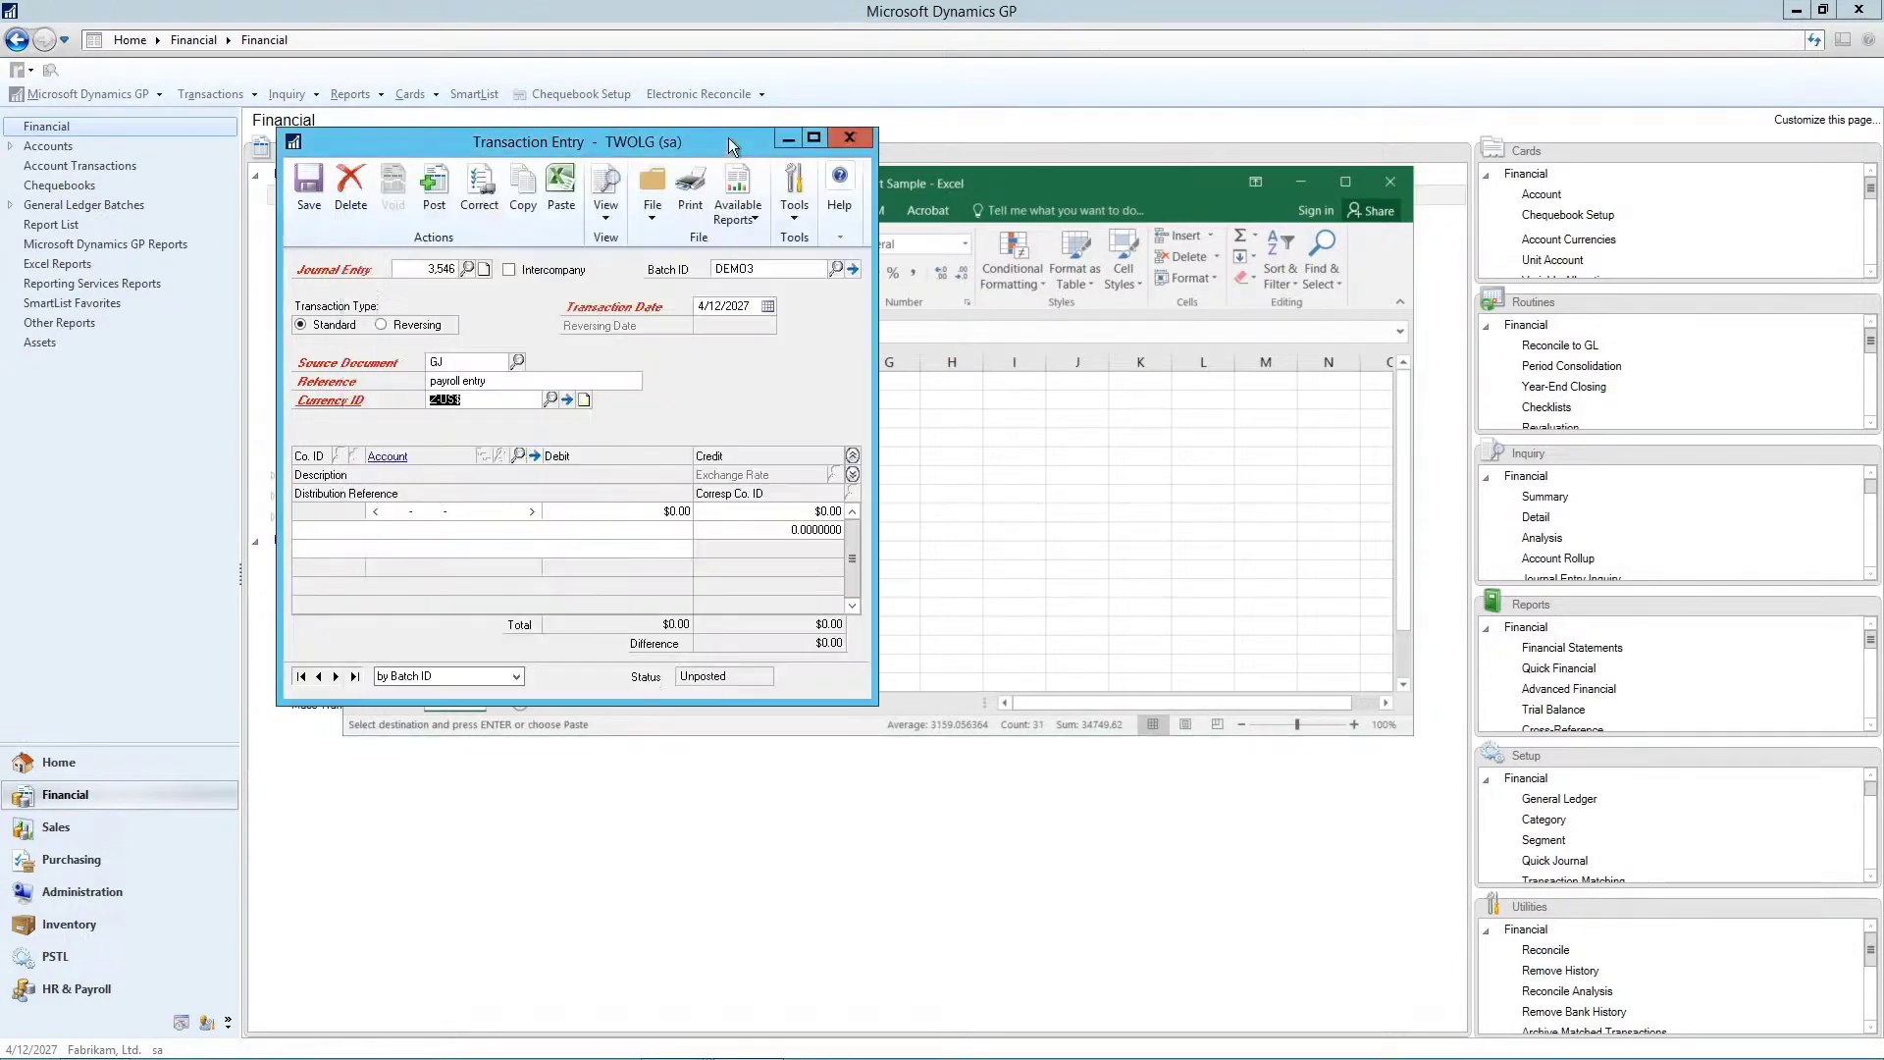
pyautogui.click(560, 196)
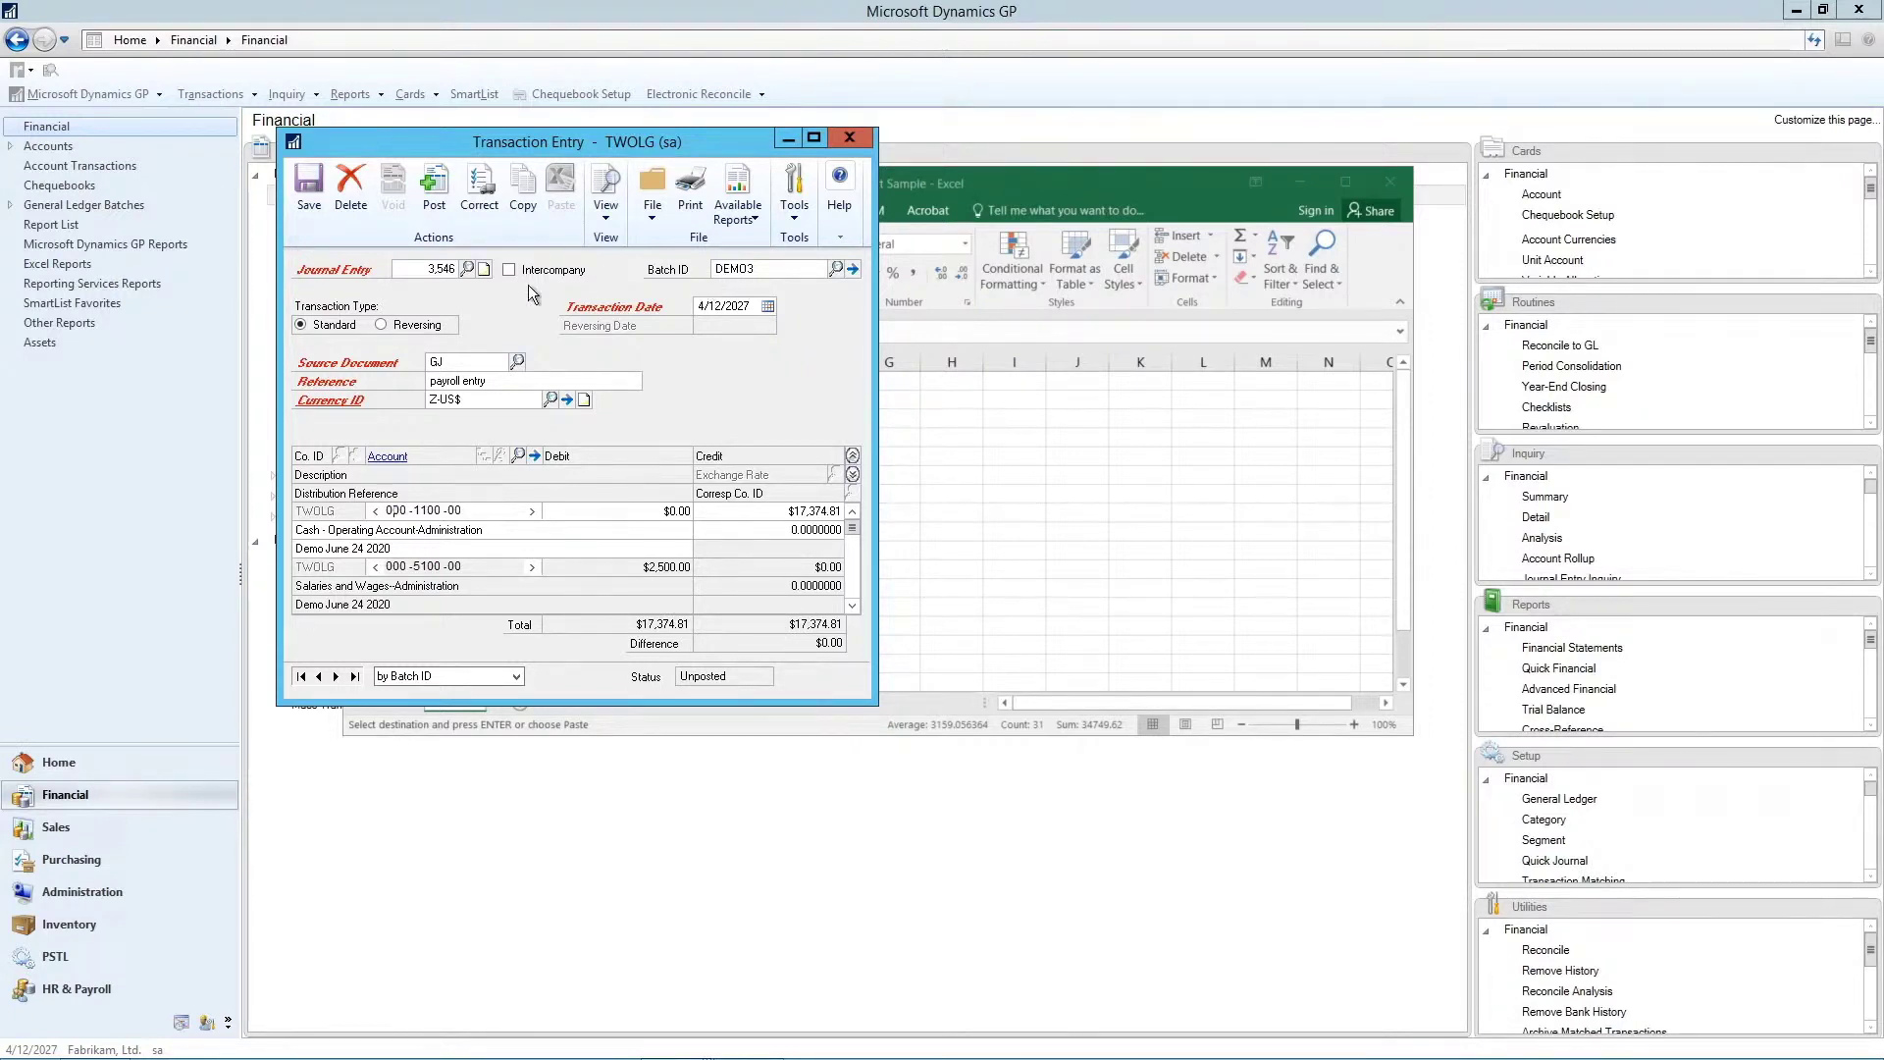
pyautogui.click(320, 201)
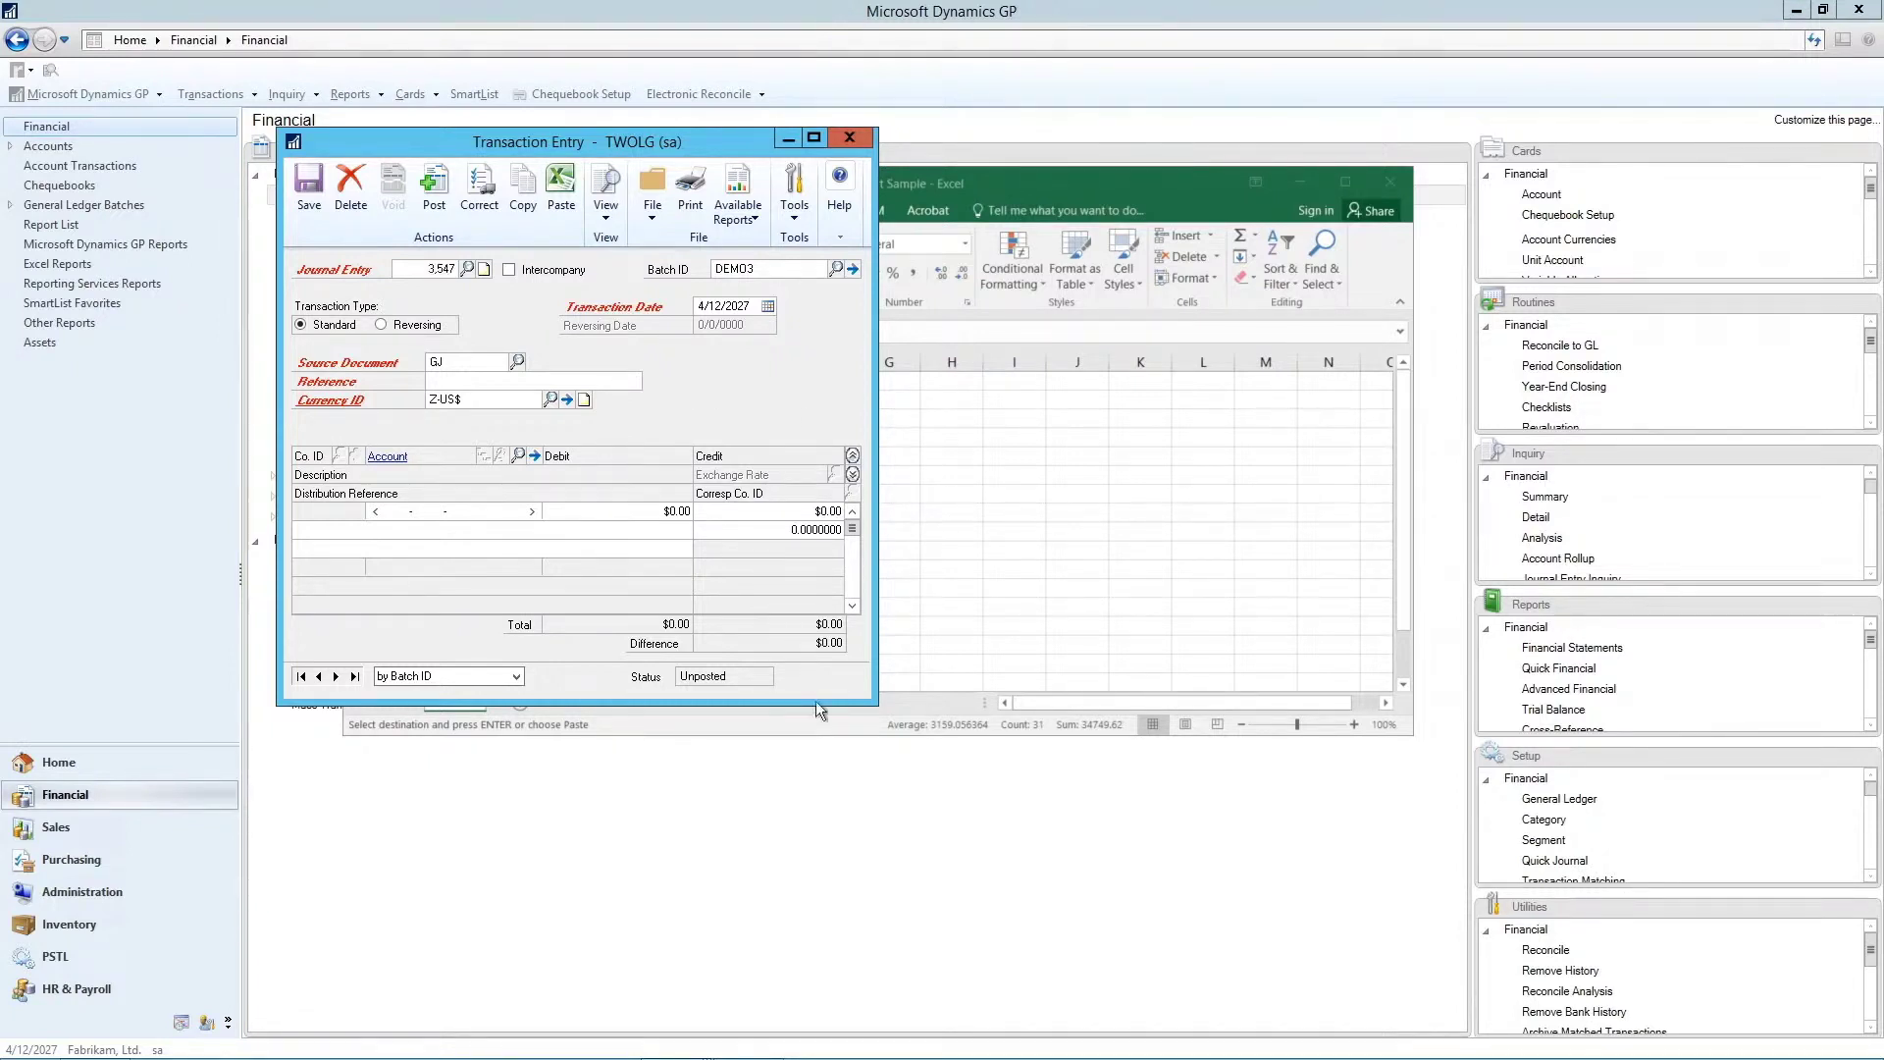
# Copy 2027 entry 3,530 into entry 3,547, add reference 'repeat transaction', and save
pyautogui.click(519, 188)
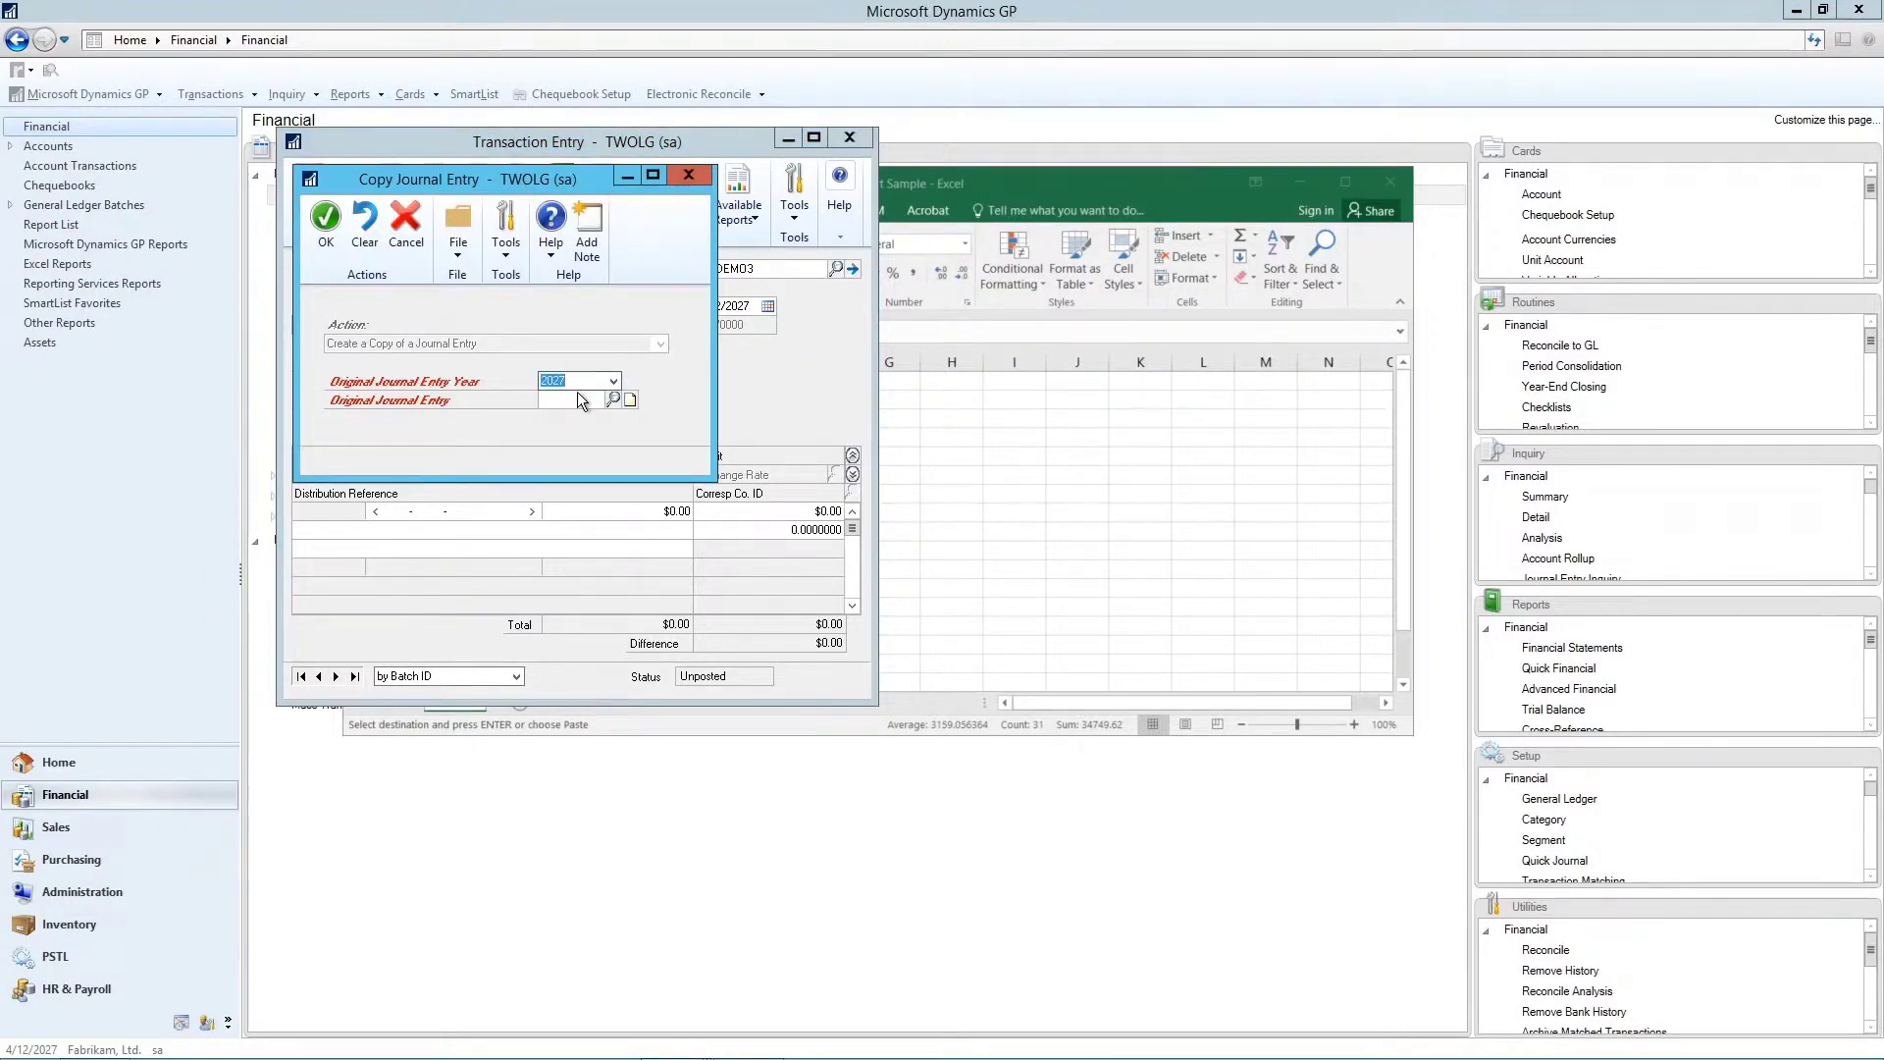
pyautogui.click(613, 382)
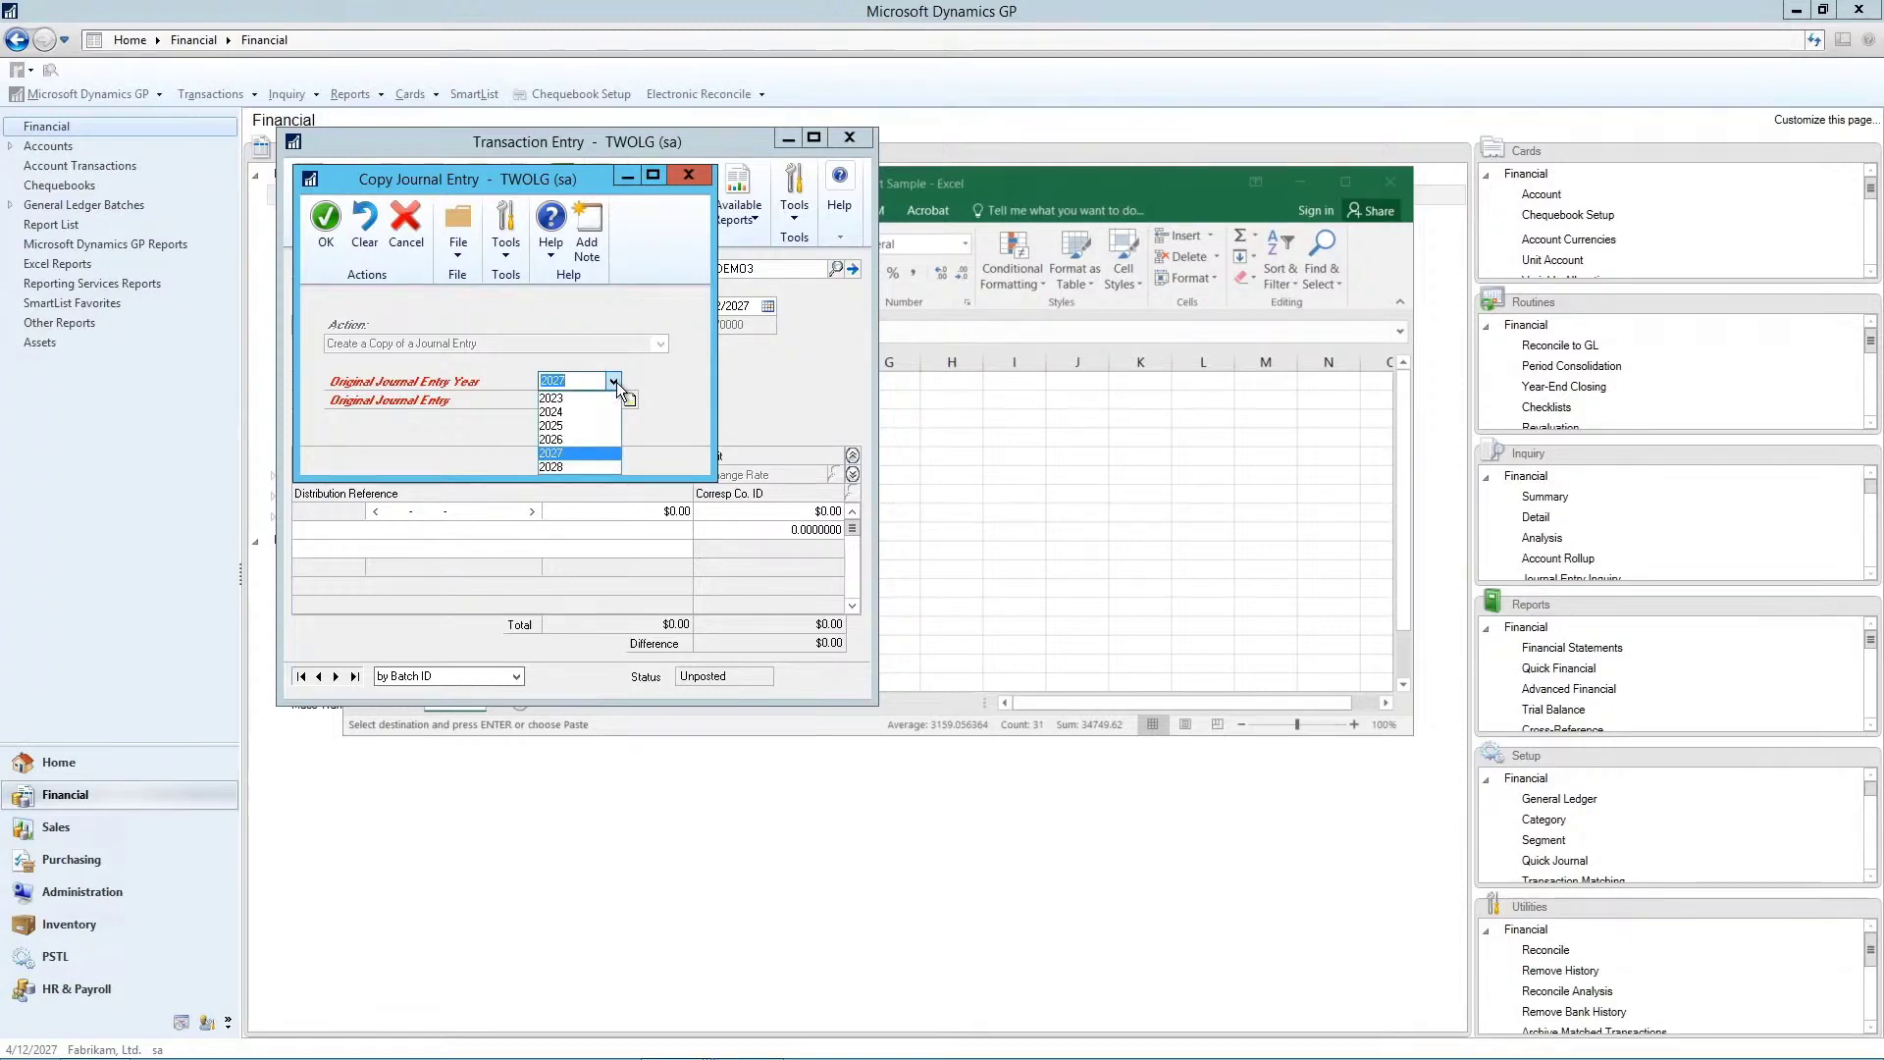
pyautogui.click(615, 383)
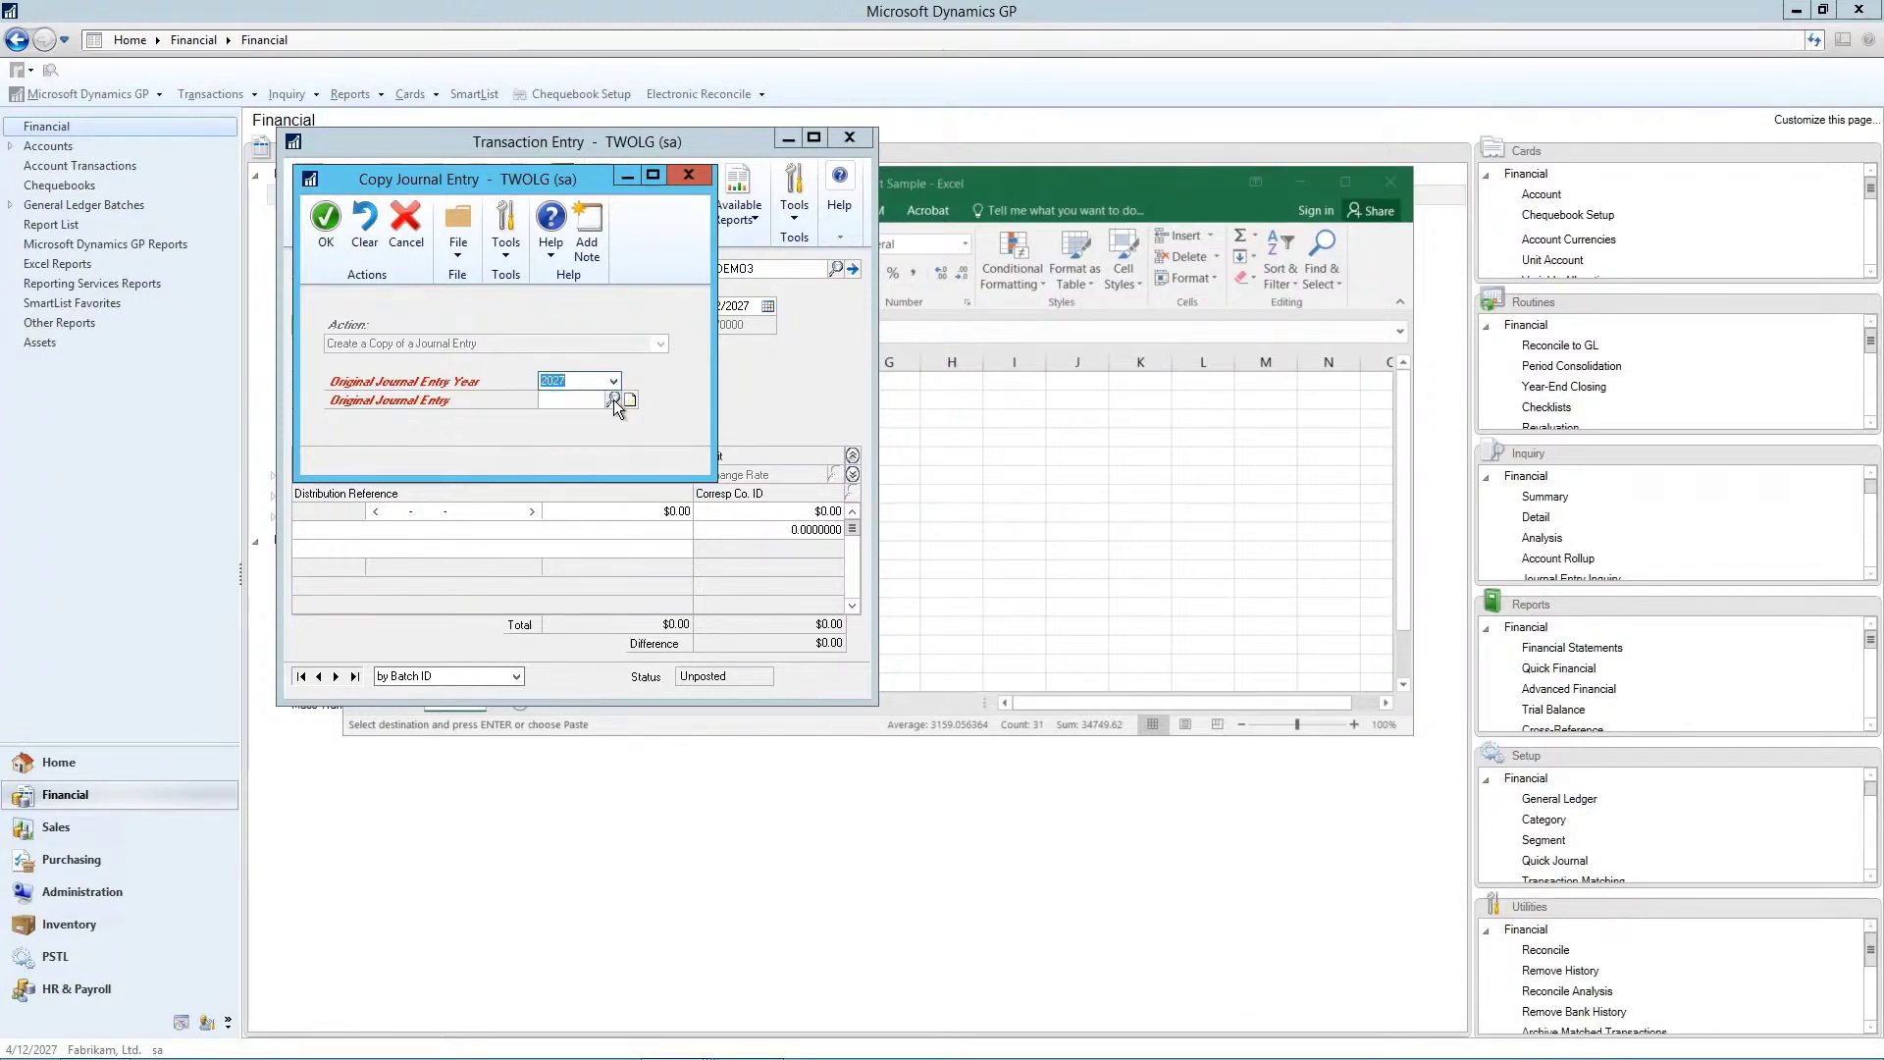
pyautogui.click(615, 399)
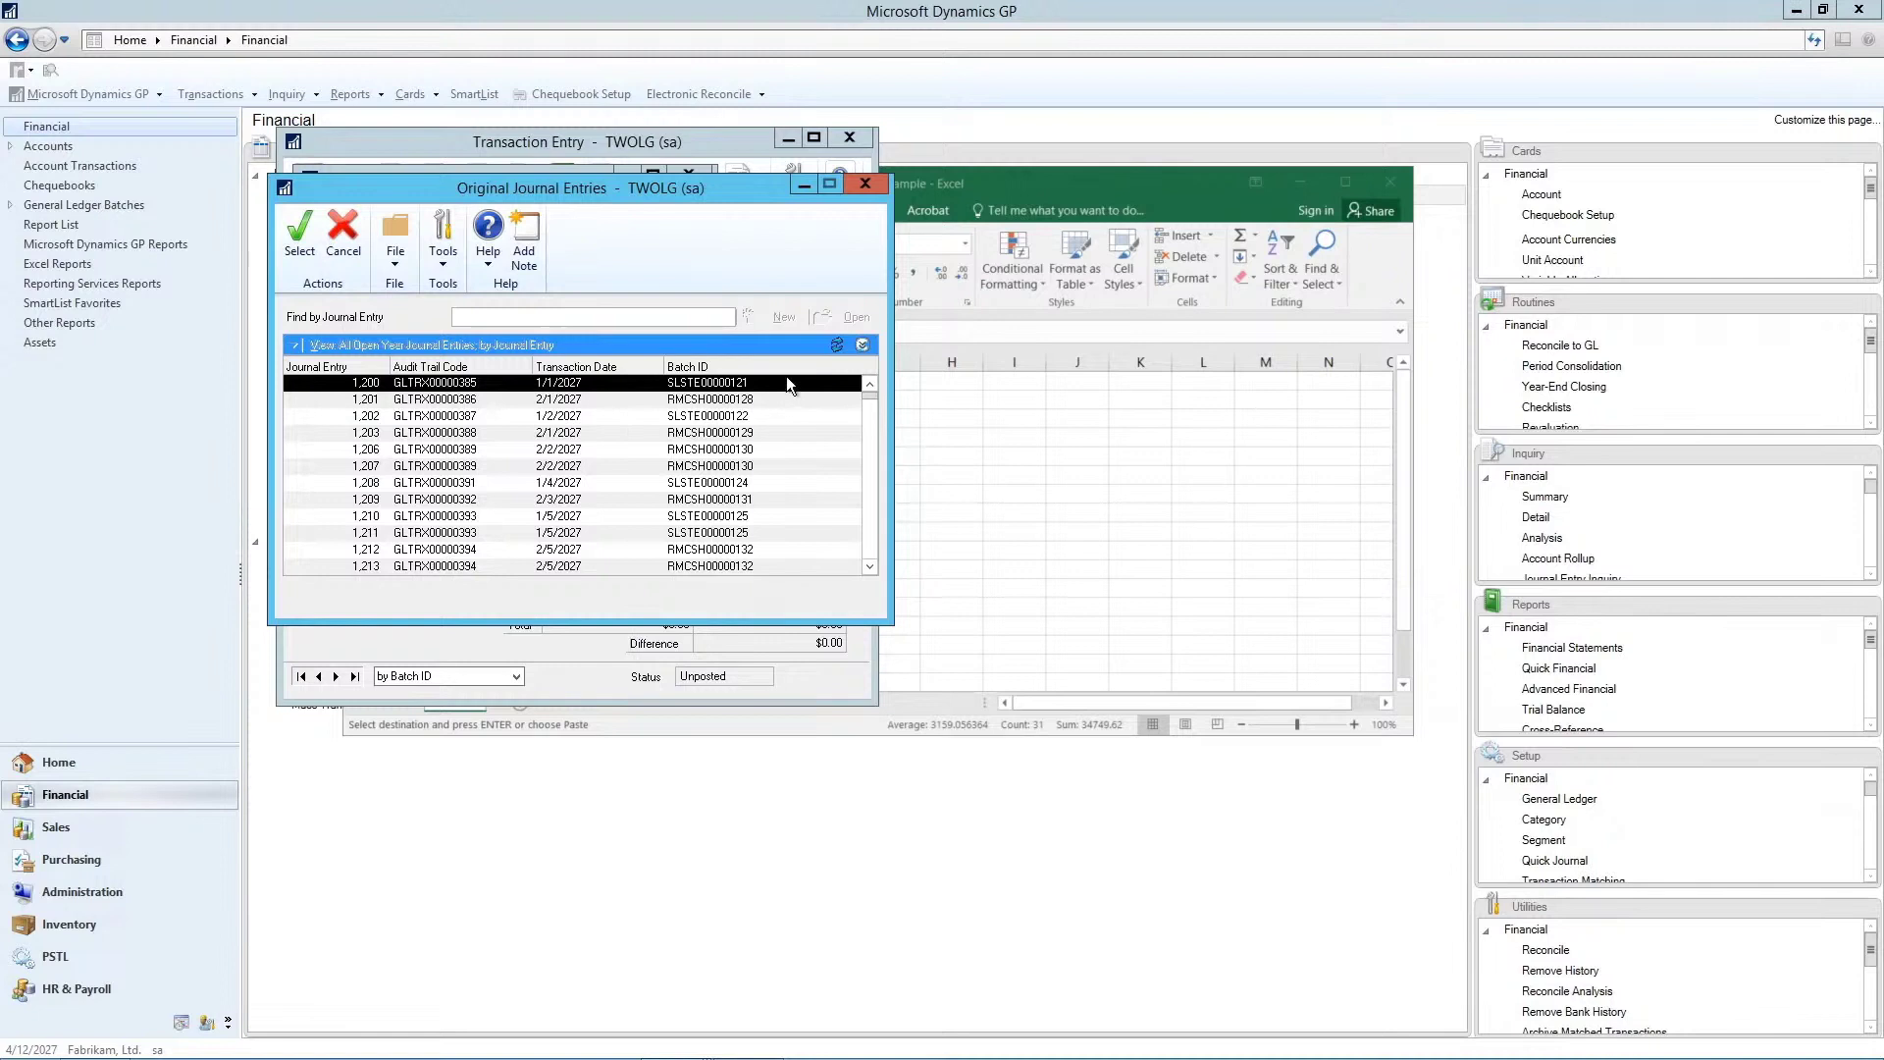
pyautogui.scroll(-10, 855, 542)
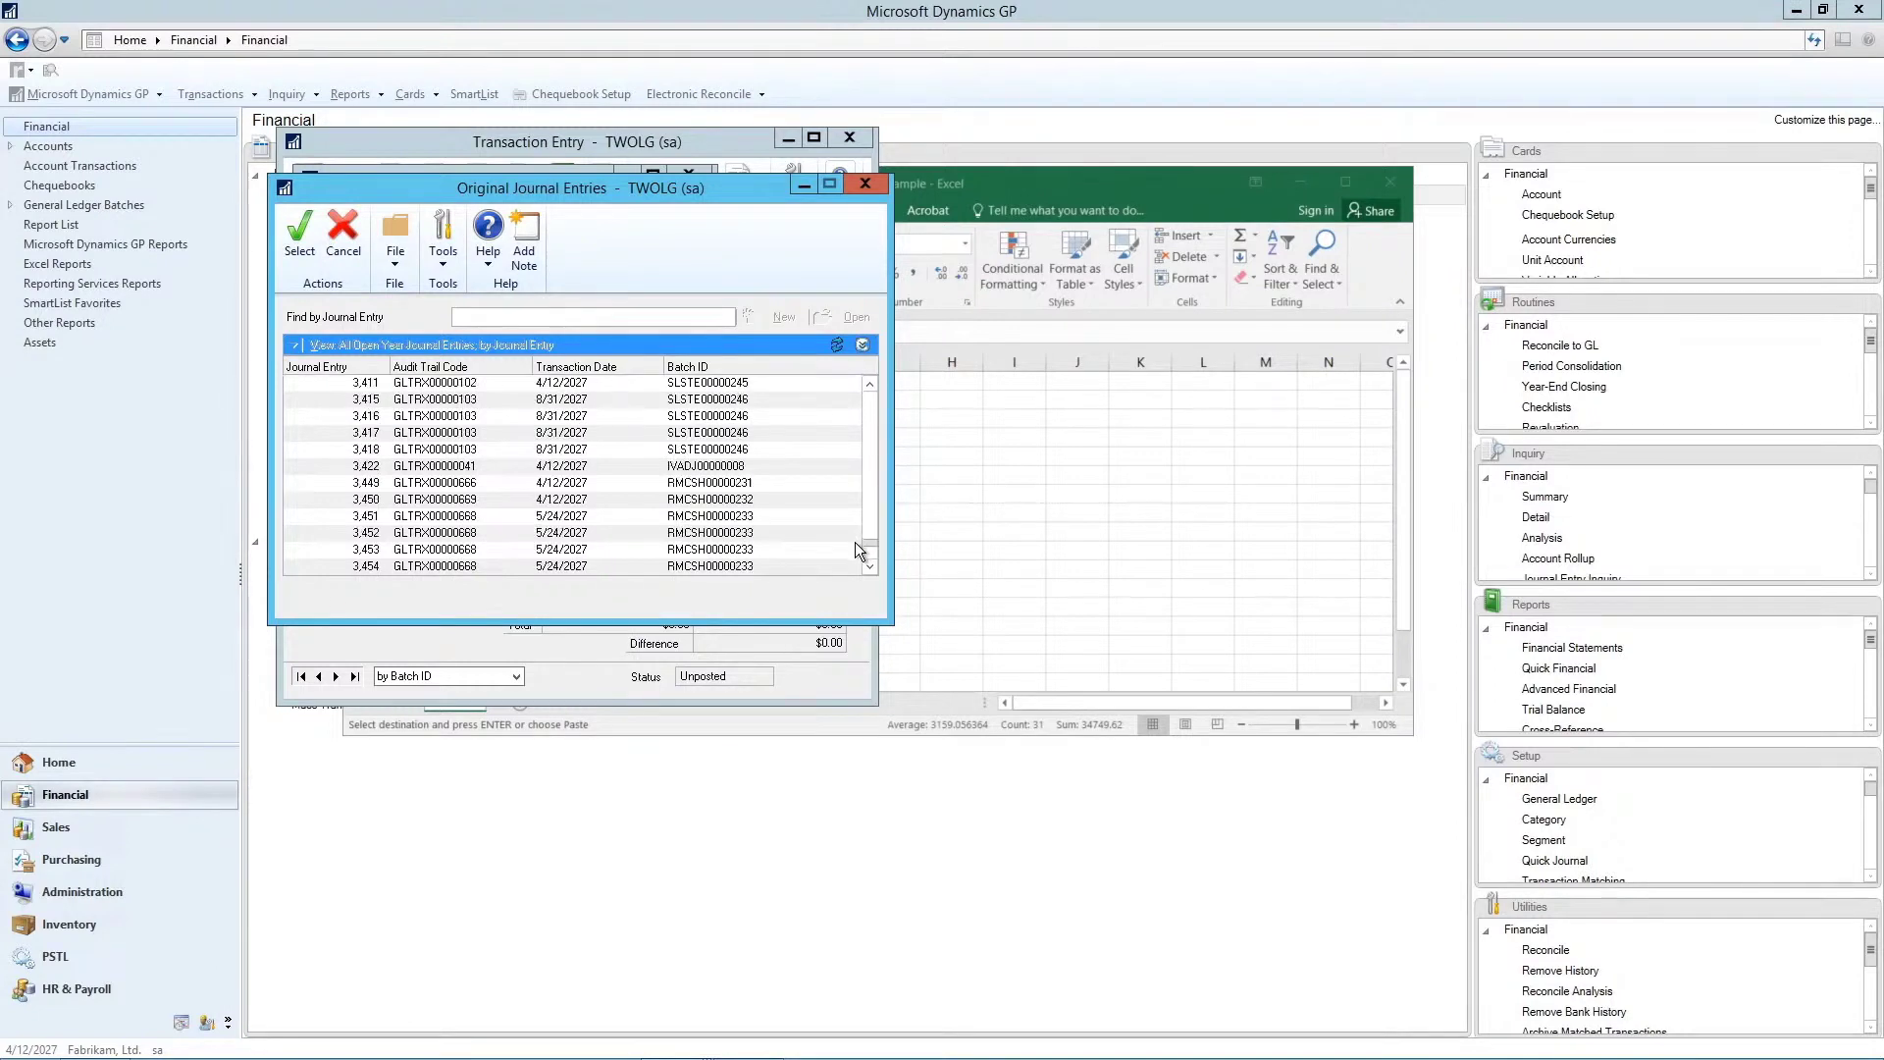
pyautogui.scroll(-5, 618, 561)
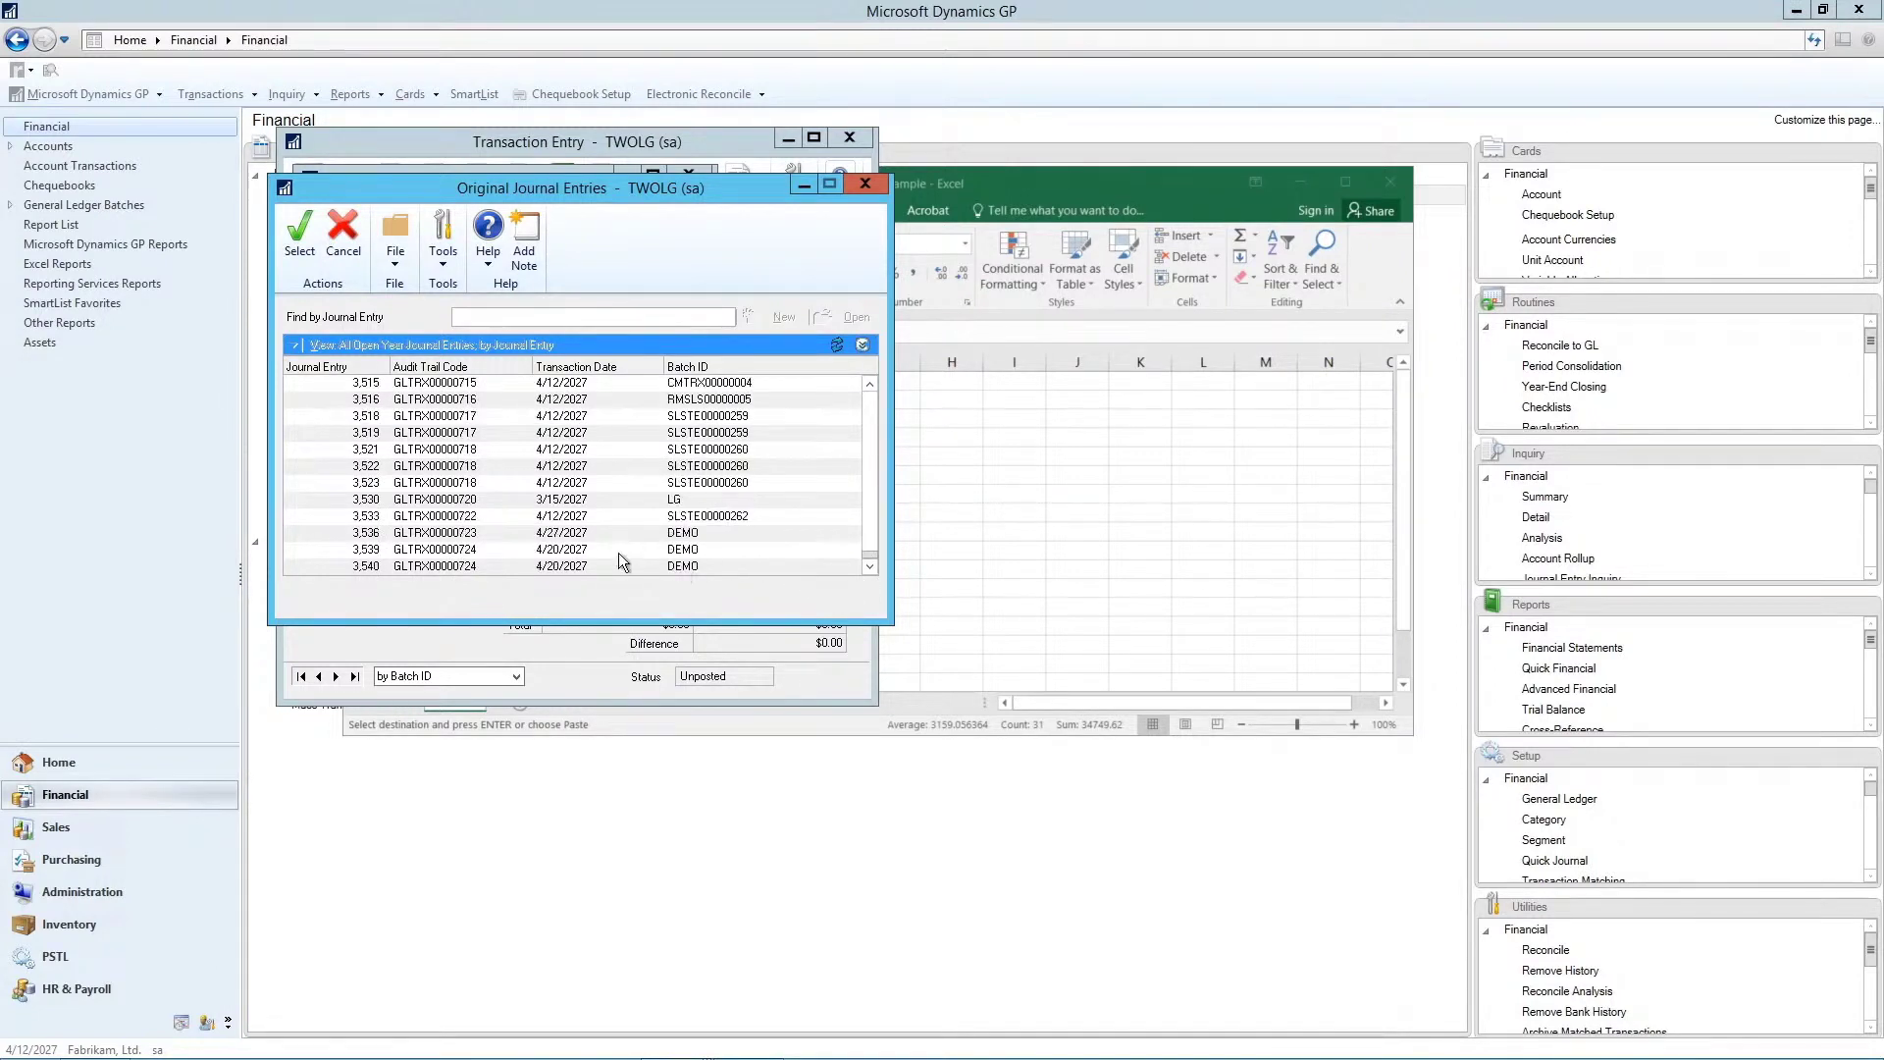
pyautogui.click(546, 501)
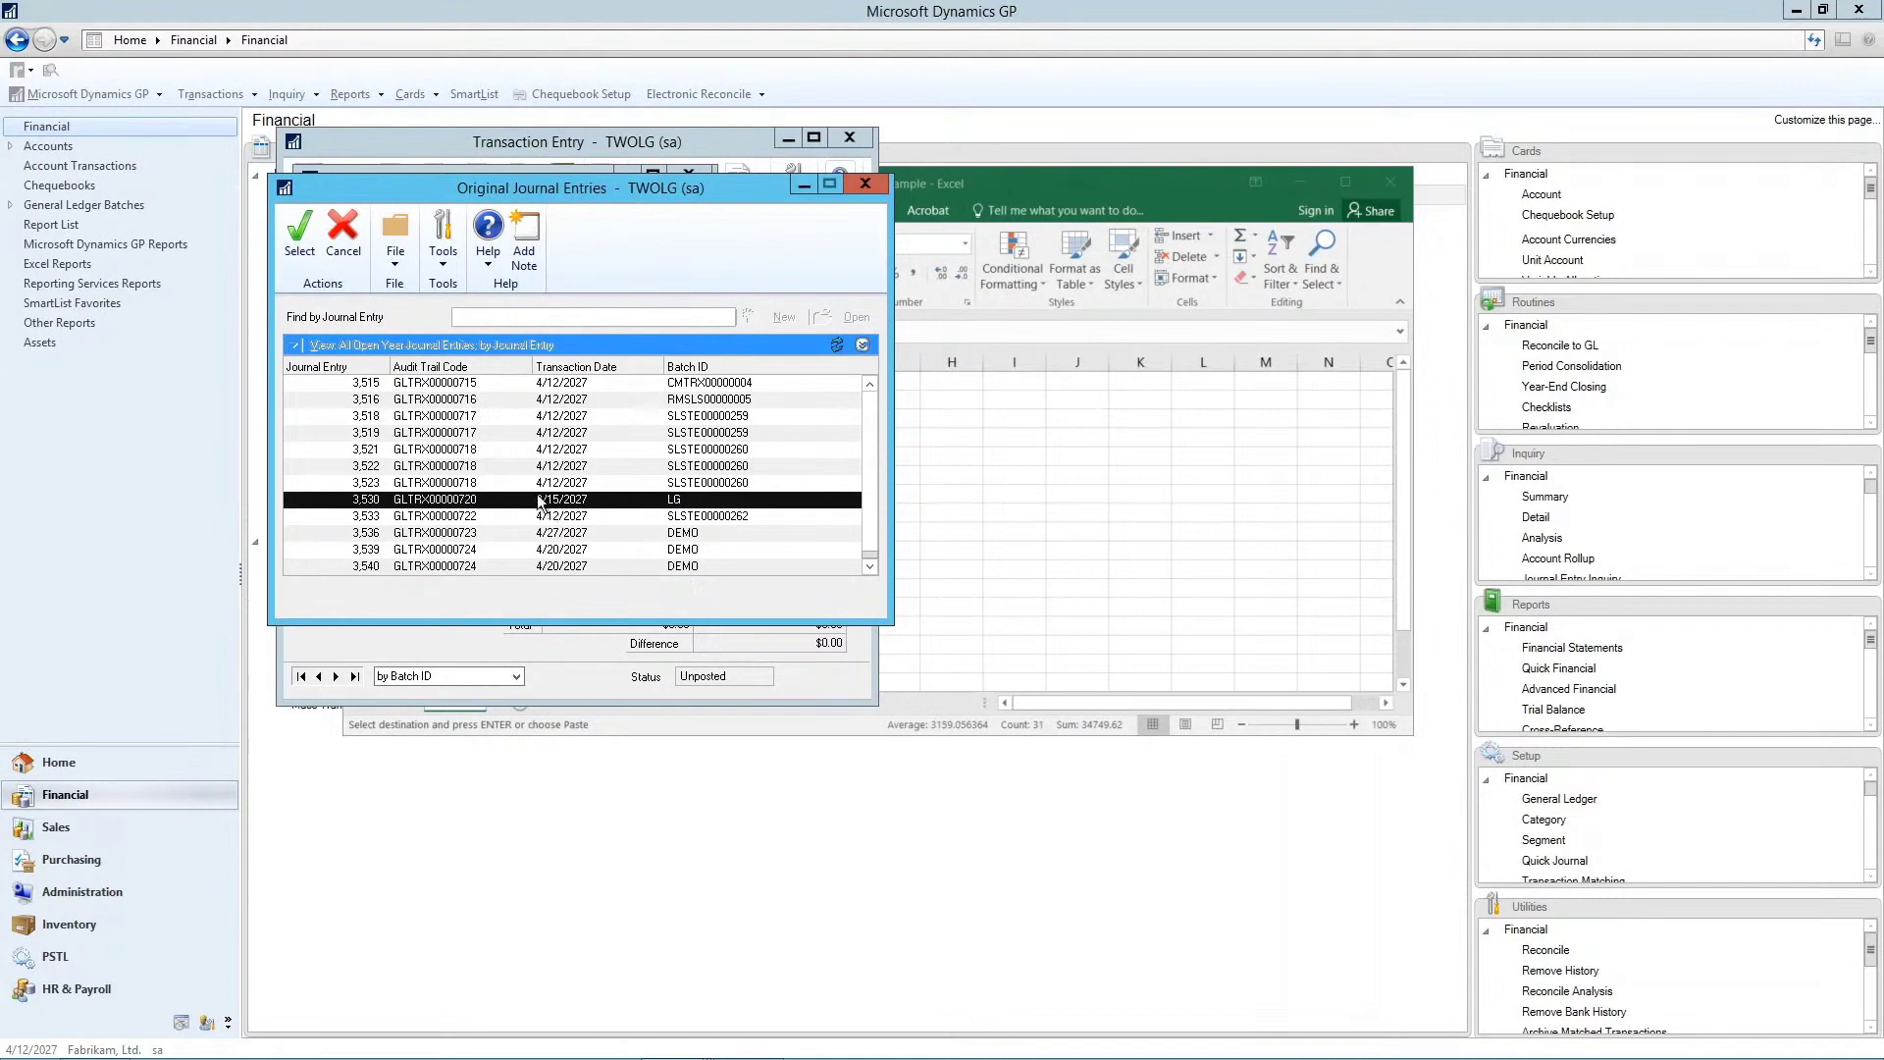
pyautogui.click(299, 252)
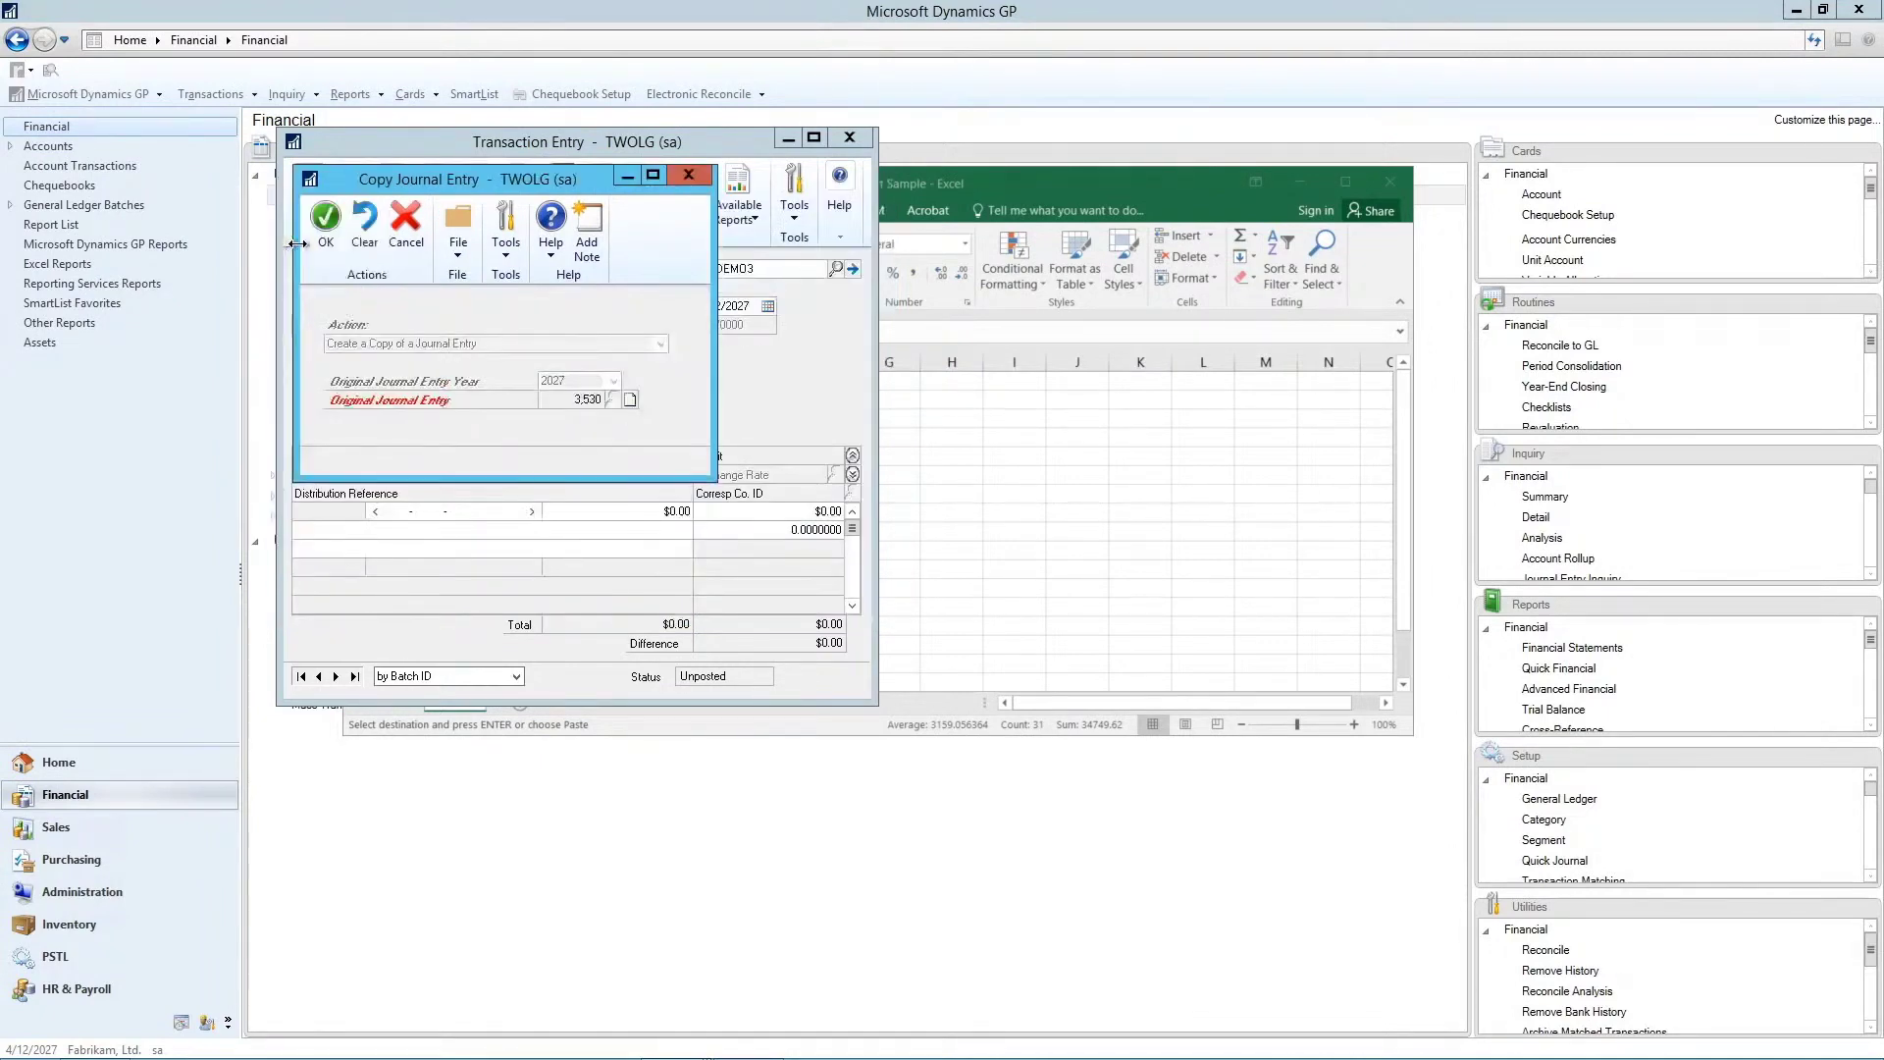
pyautogui.click(324, 227)
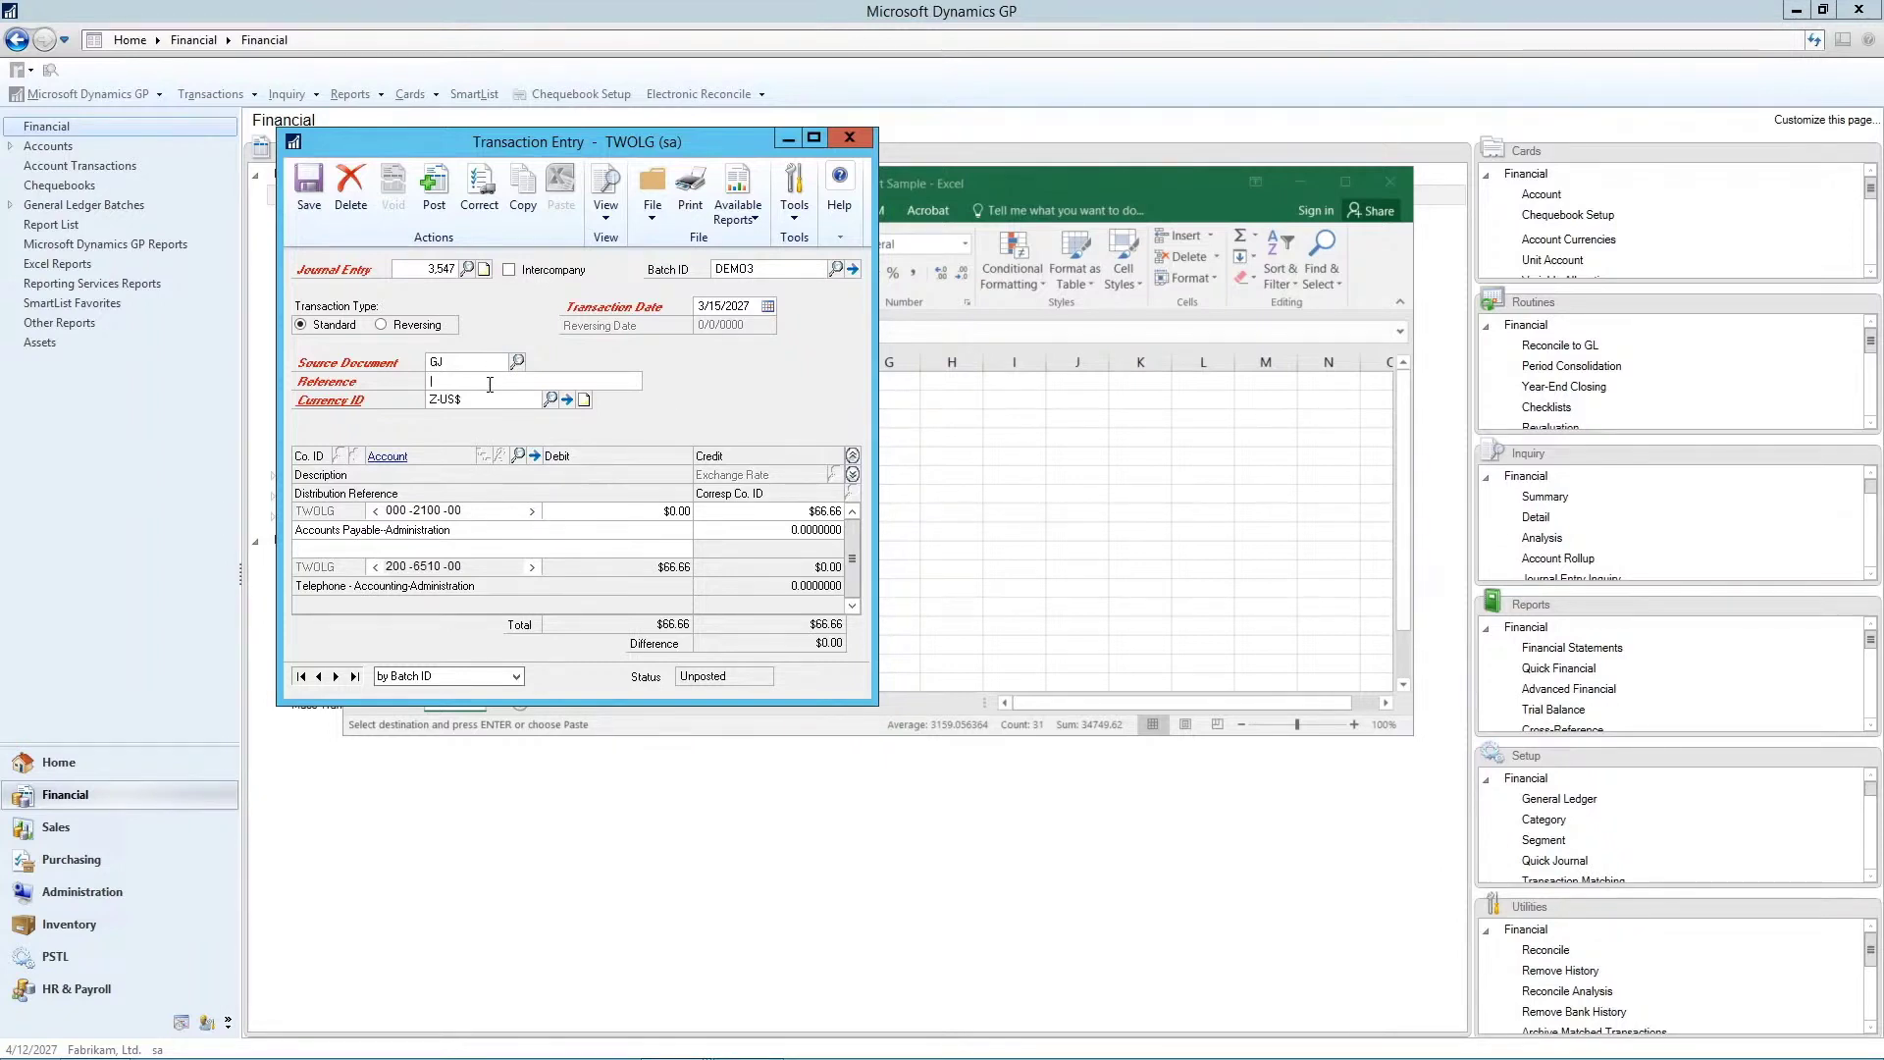
pyautogui.write('repeat transaction')
pyautogui.click(307, 194)
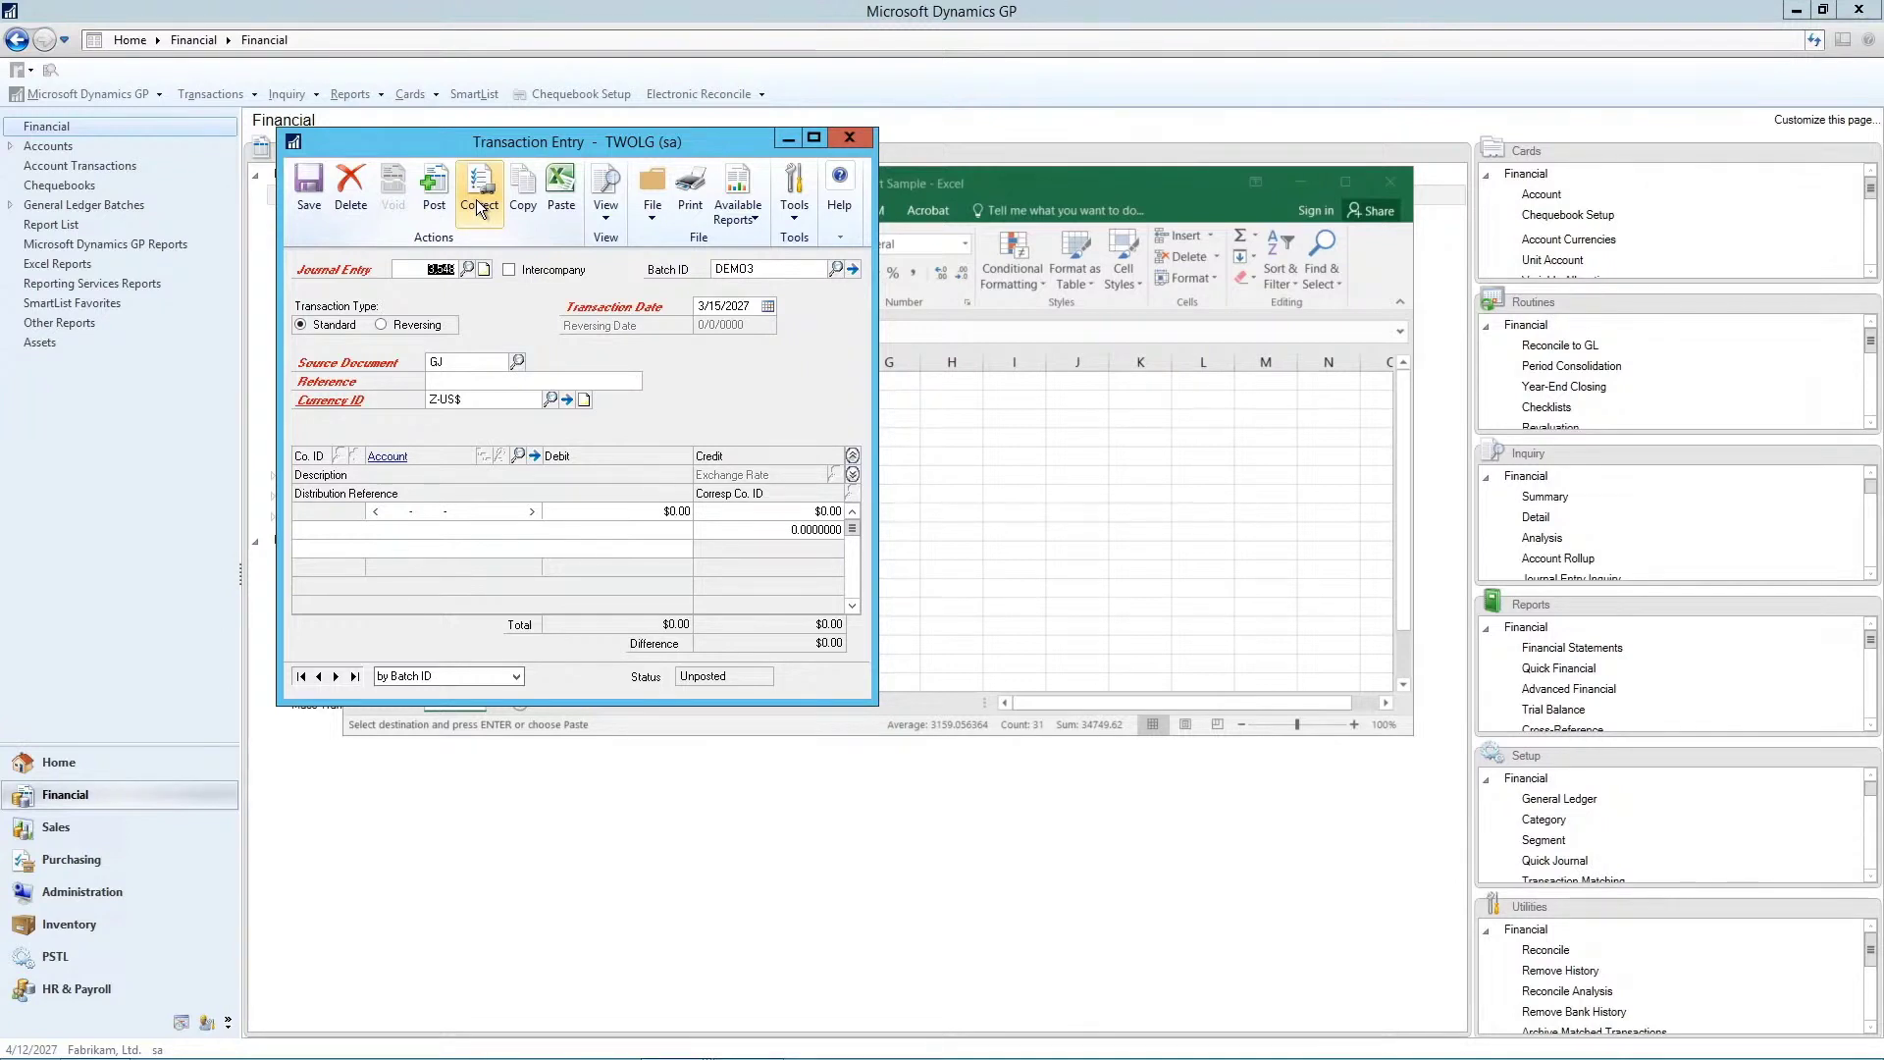
# Back out entry 3,536 with a correcting entry, producing backout entry 3,548
pyautogui.click(478, 204)
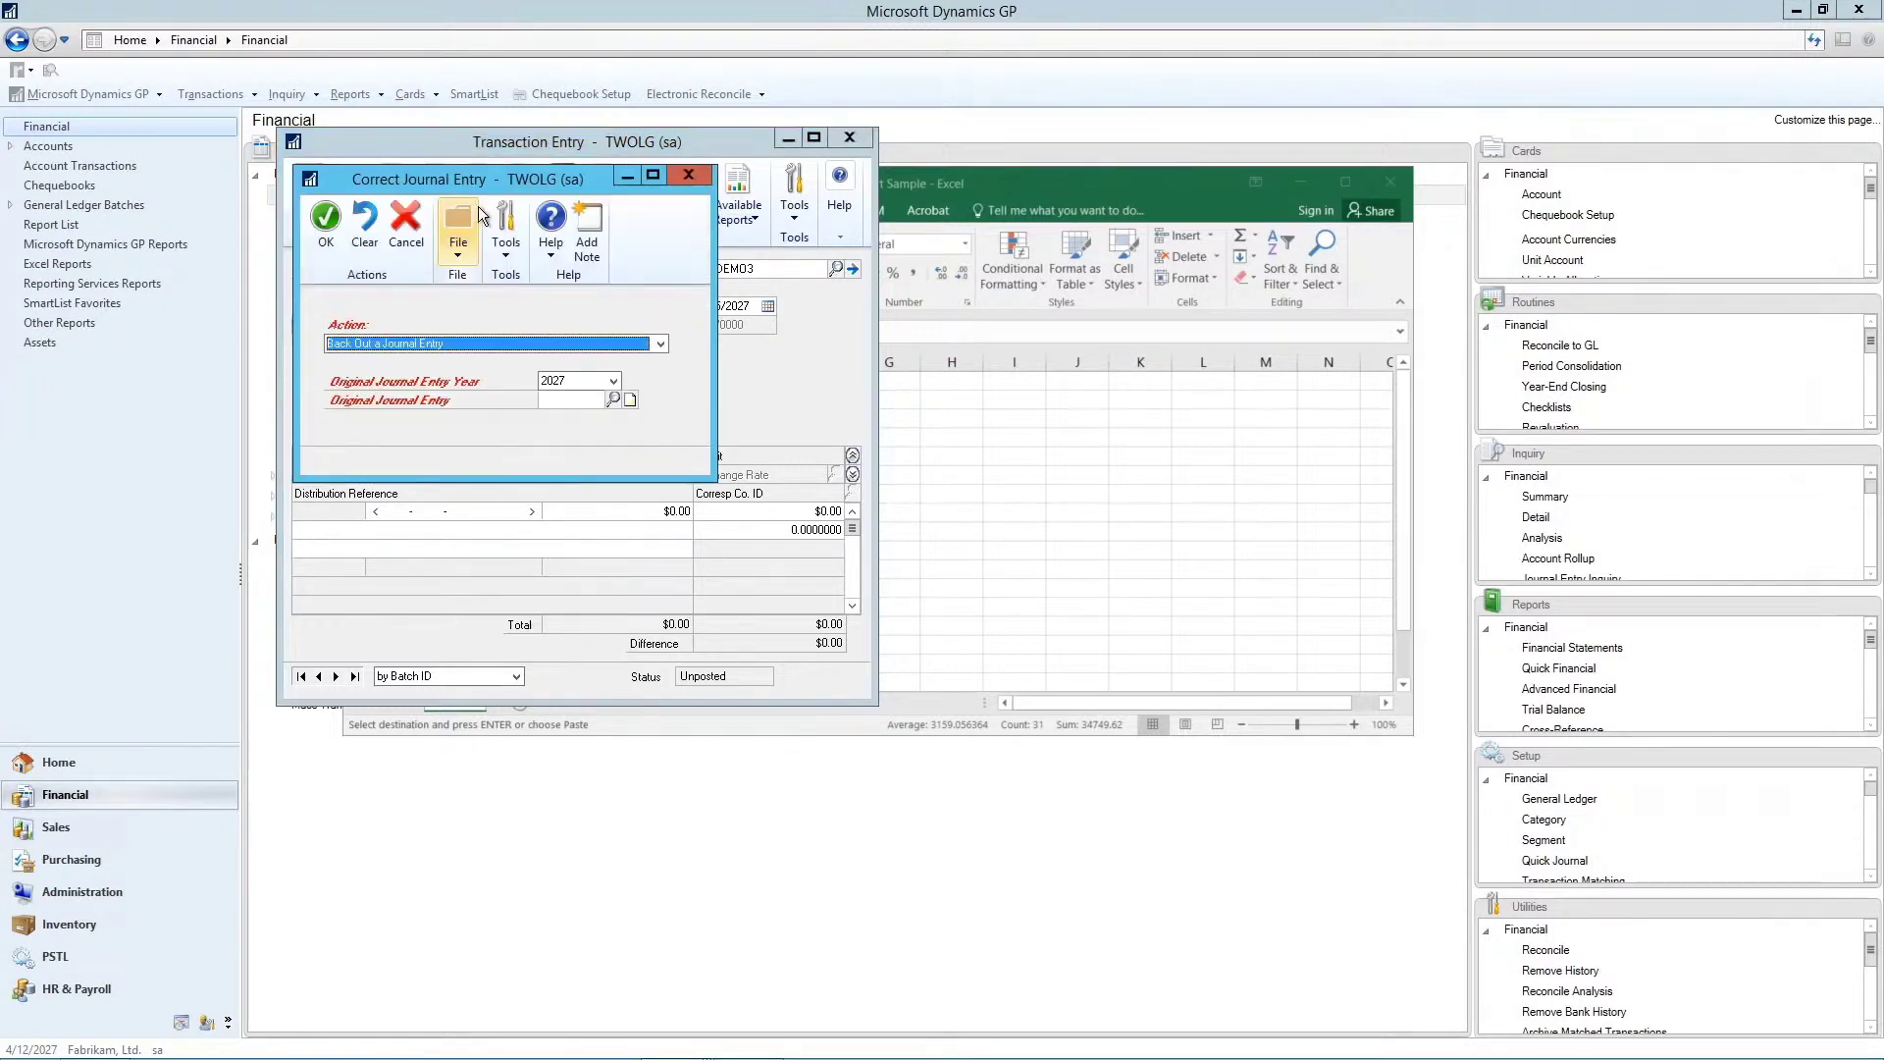
pyautogui.click(660, 346)
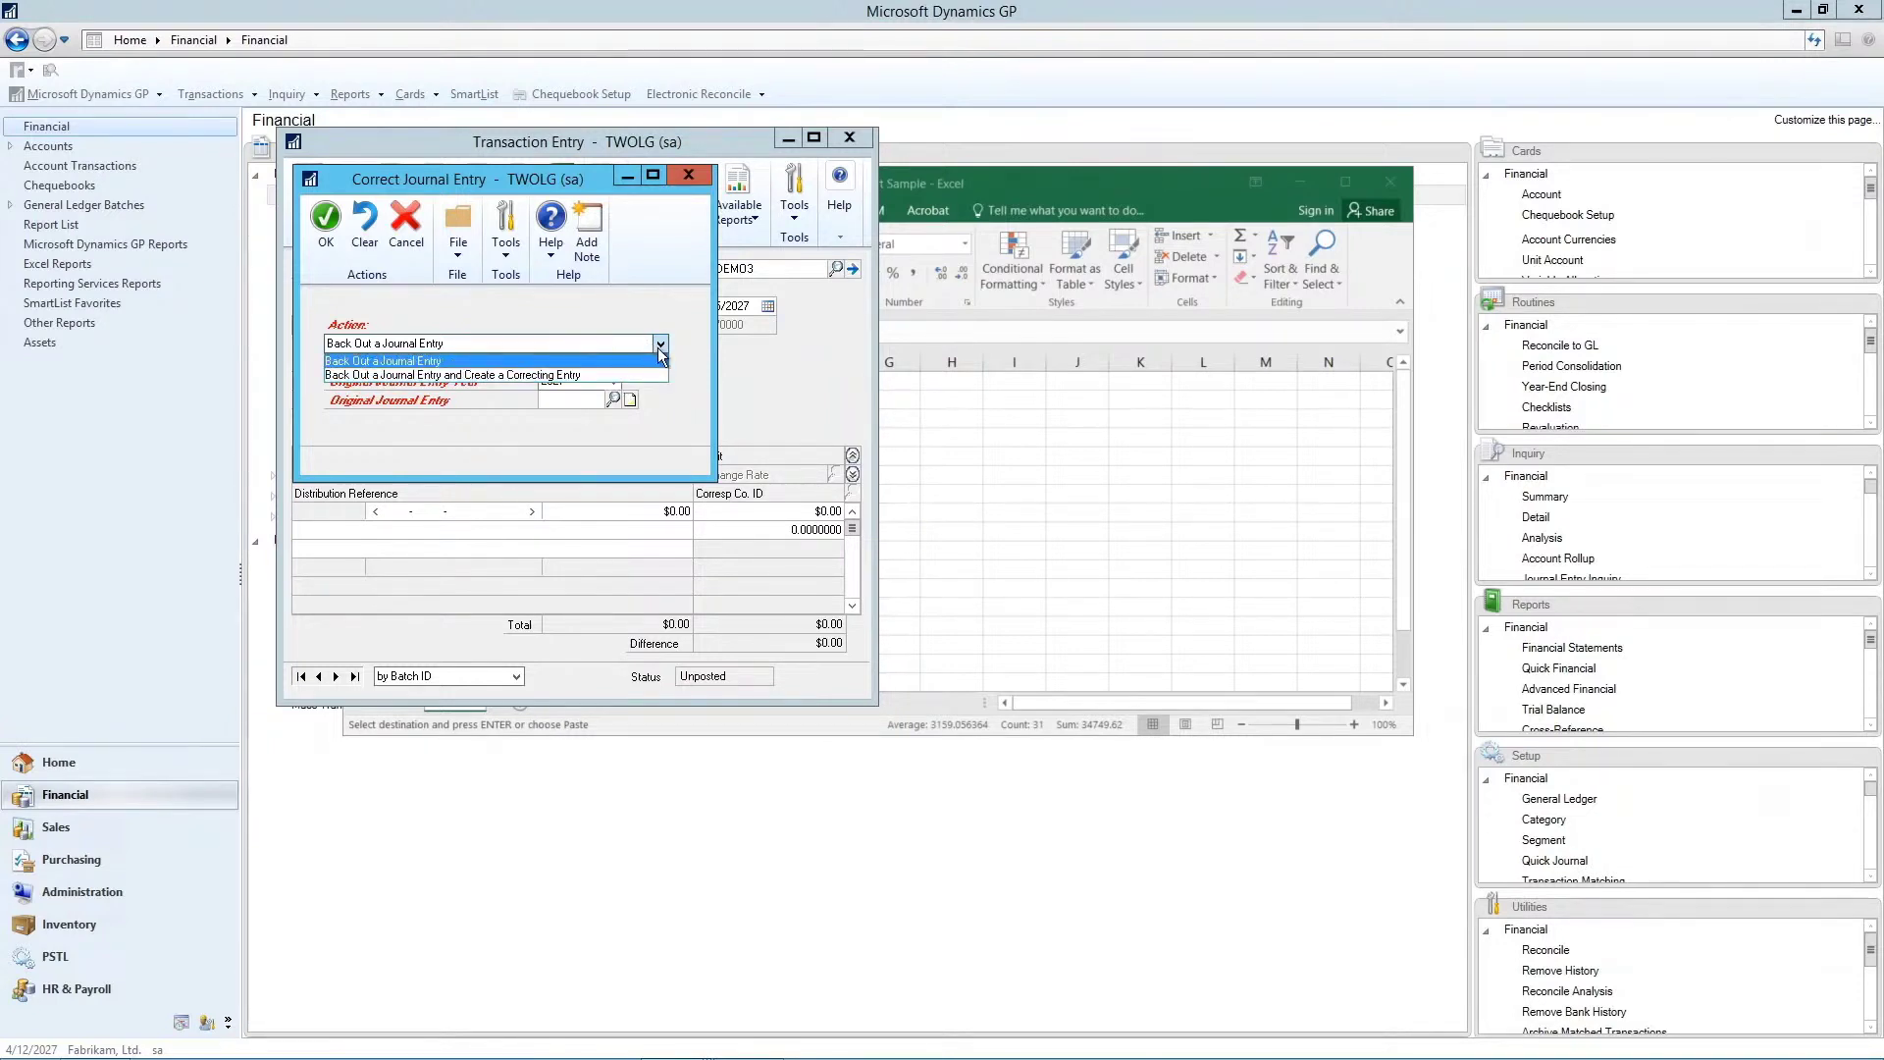
pyautogui.click(662, 359)
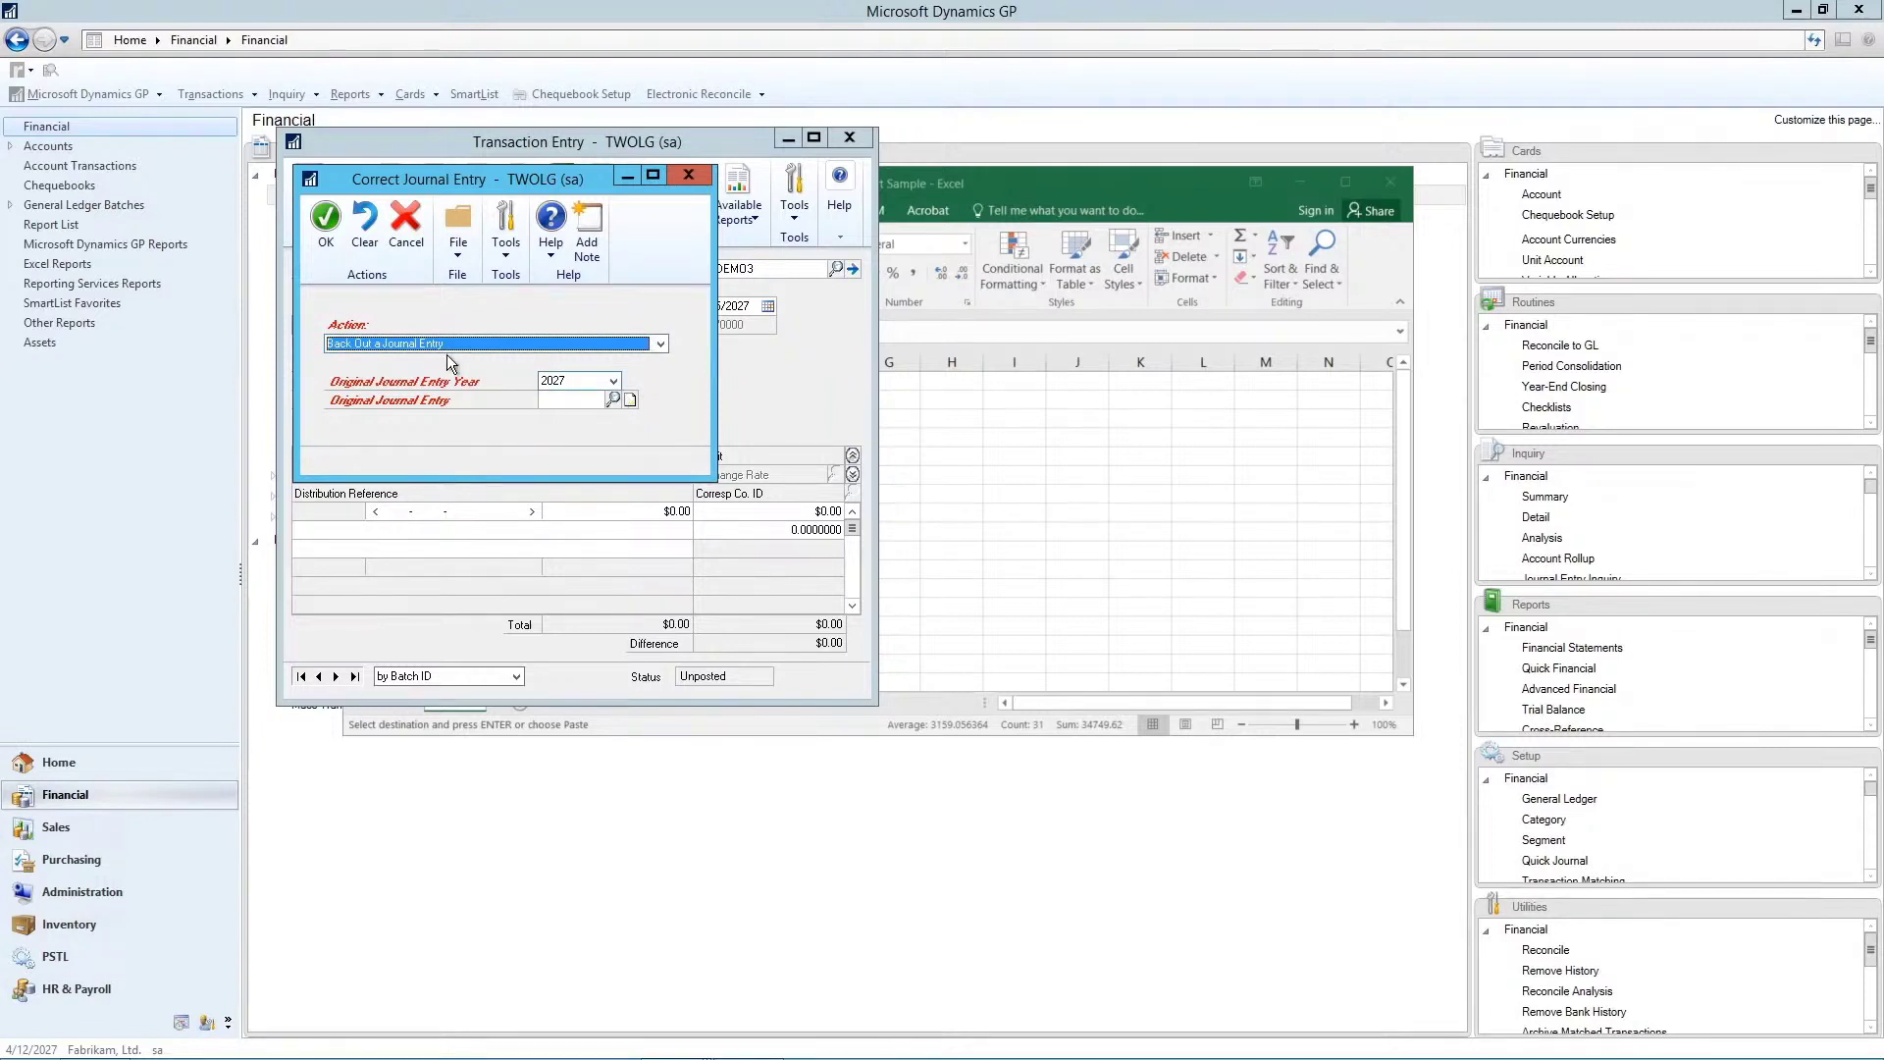
pyautogui.click(660, 345)
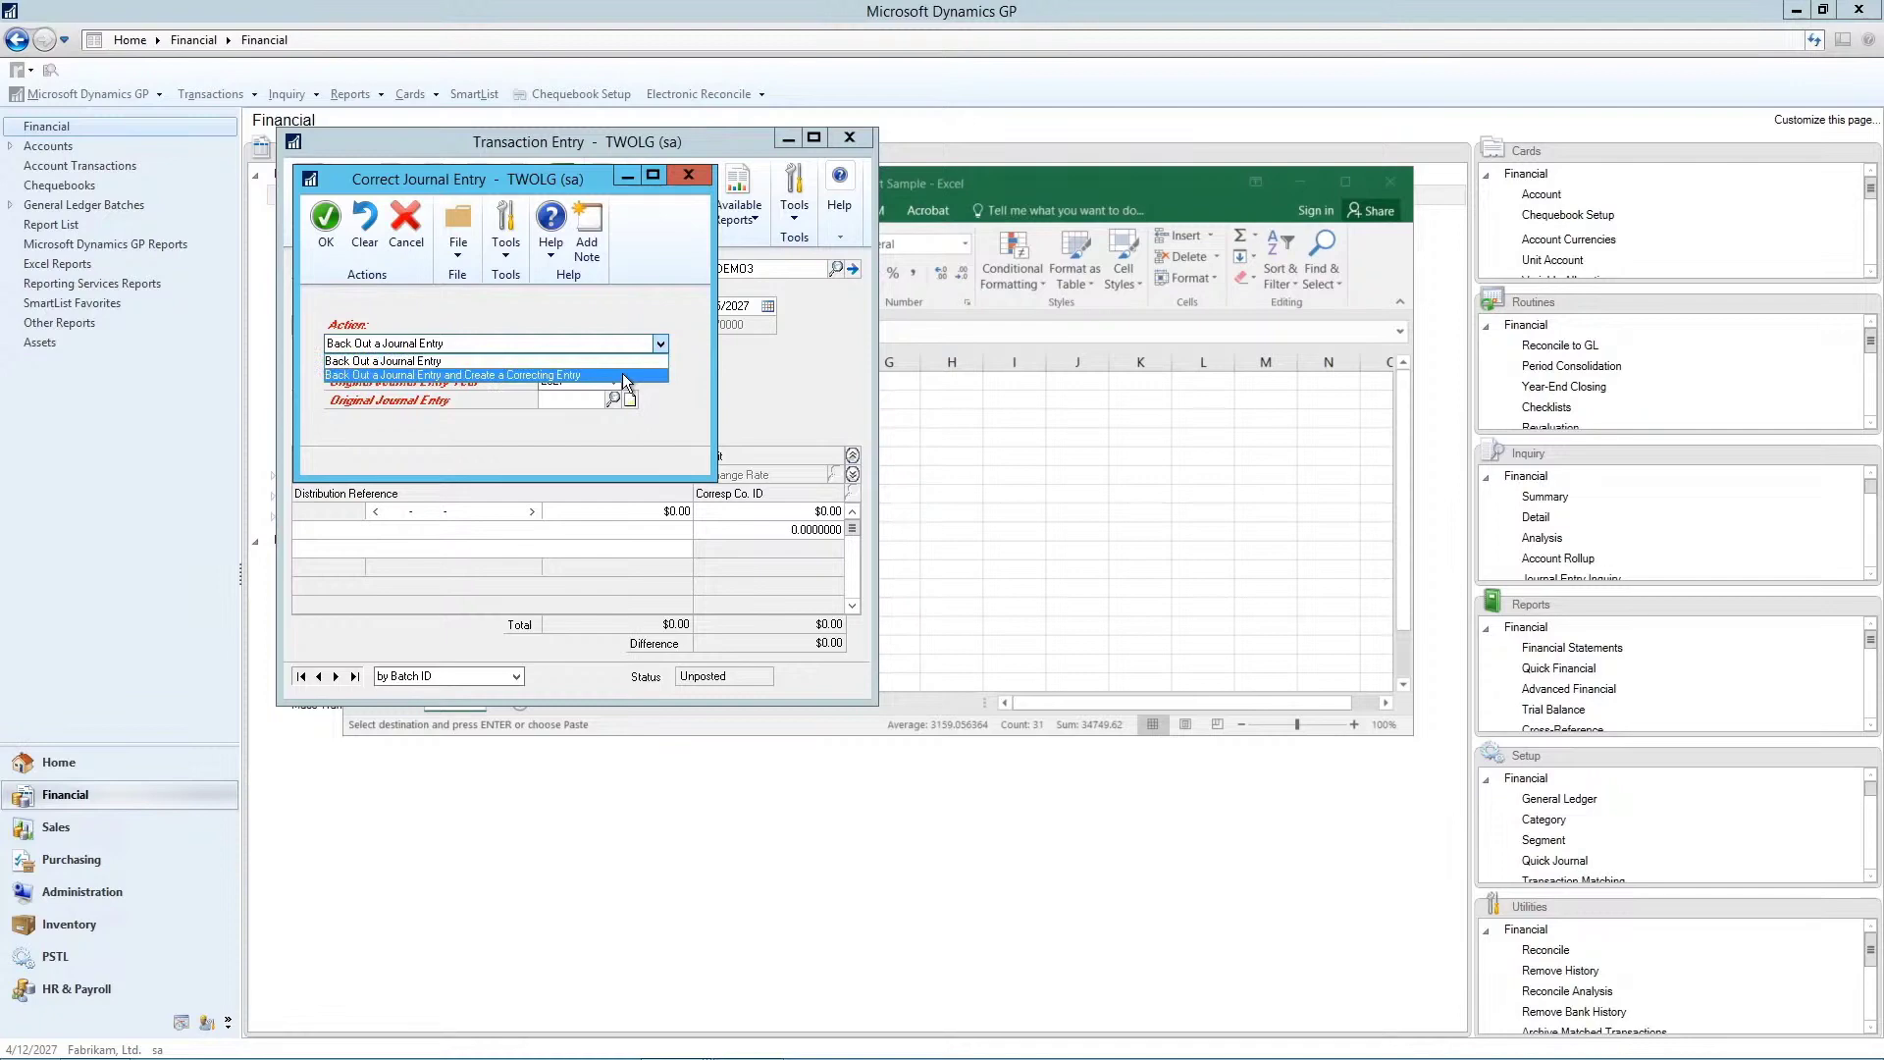
pyautogui.click(623, 376)
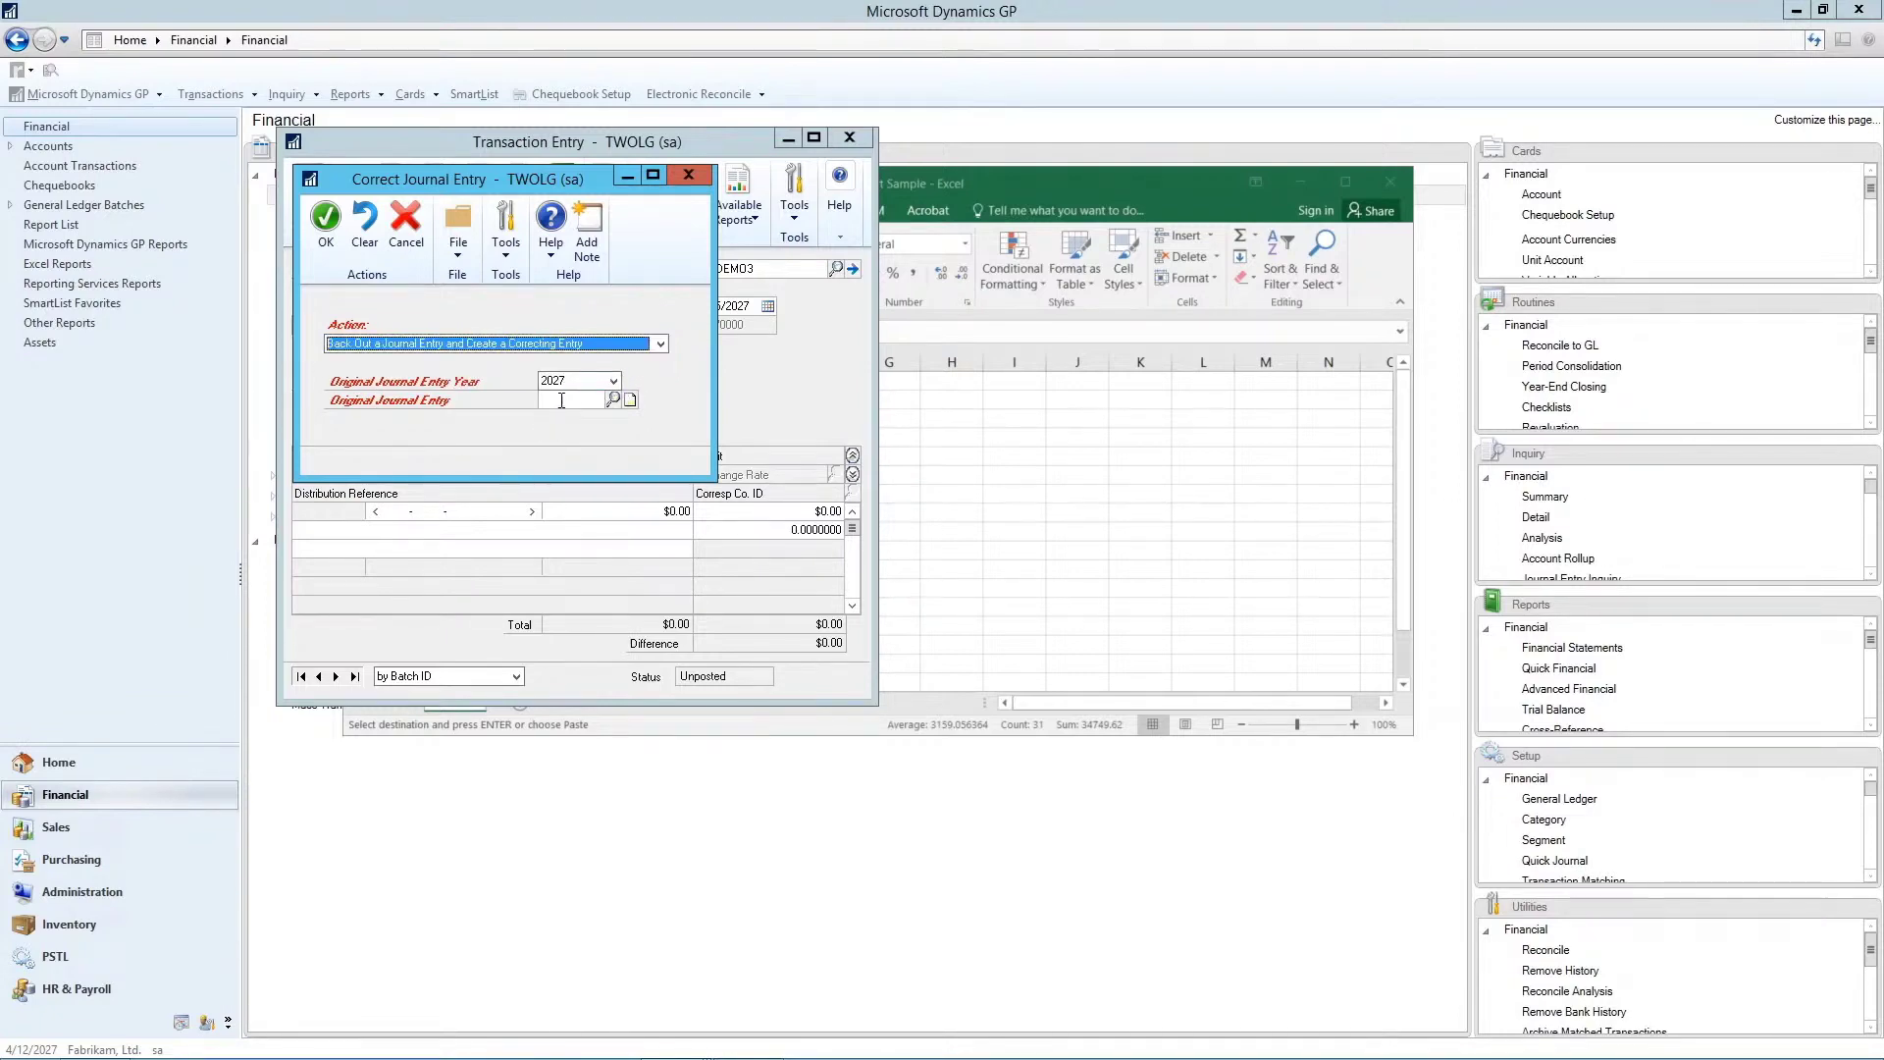
pyautogui.click(613, 399)
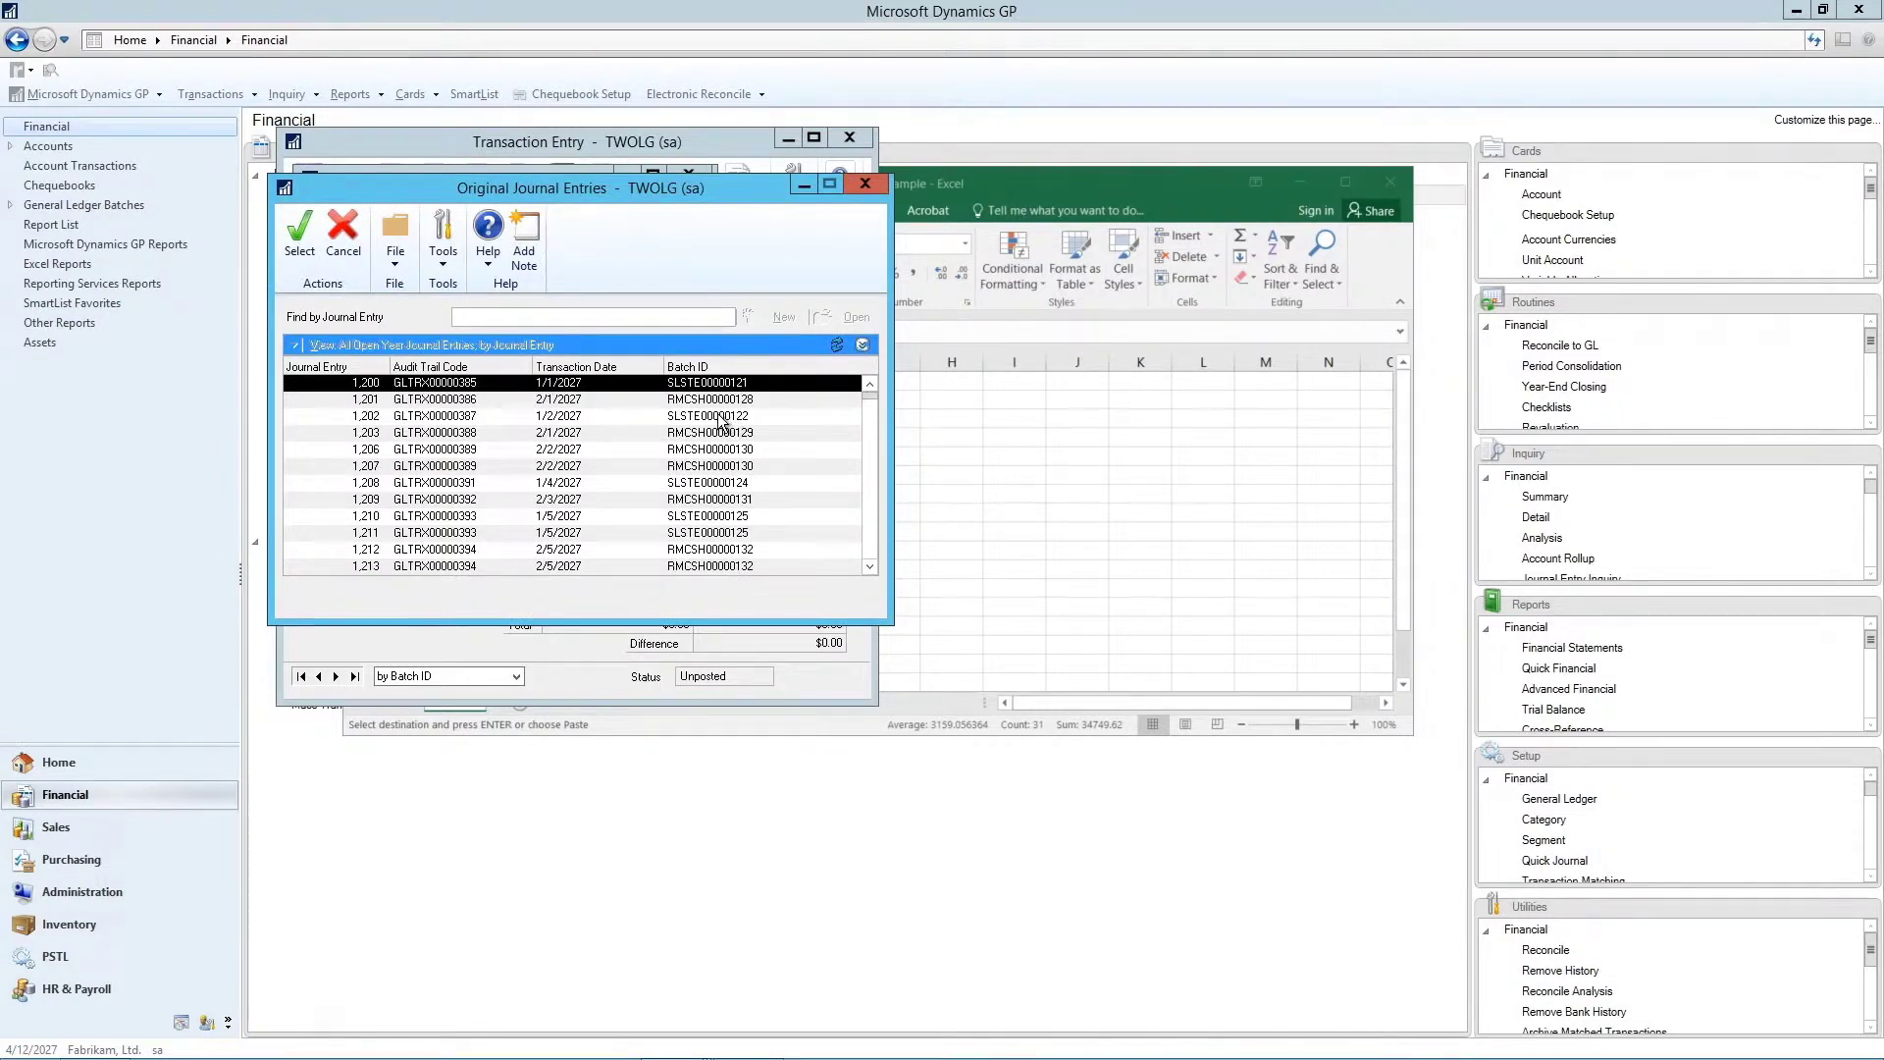
pyautogui.hotkey('ctrl', 'End')
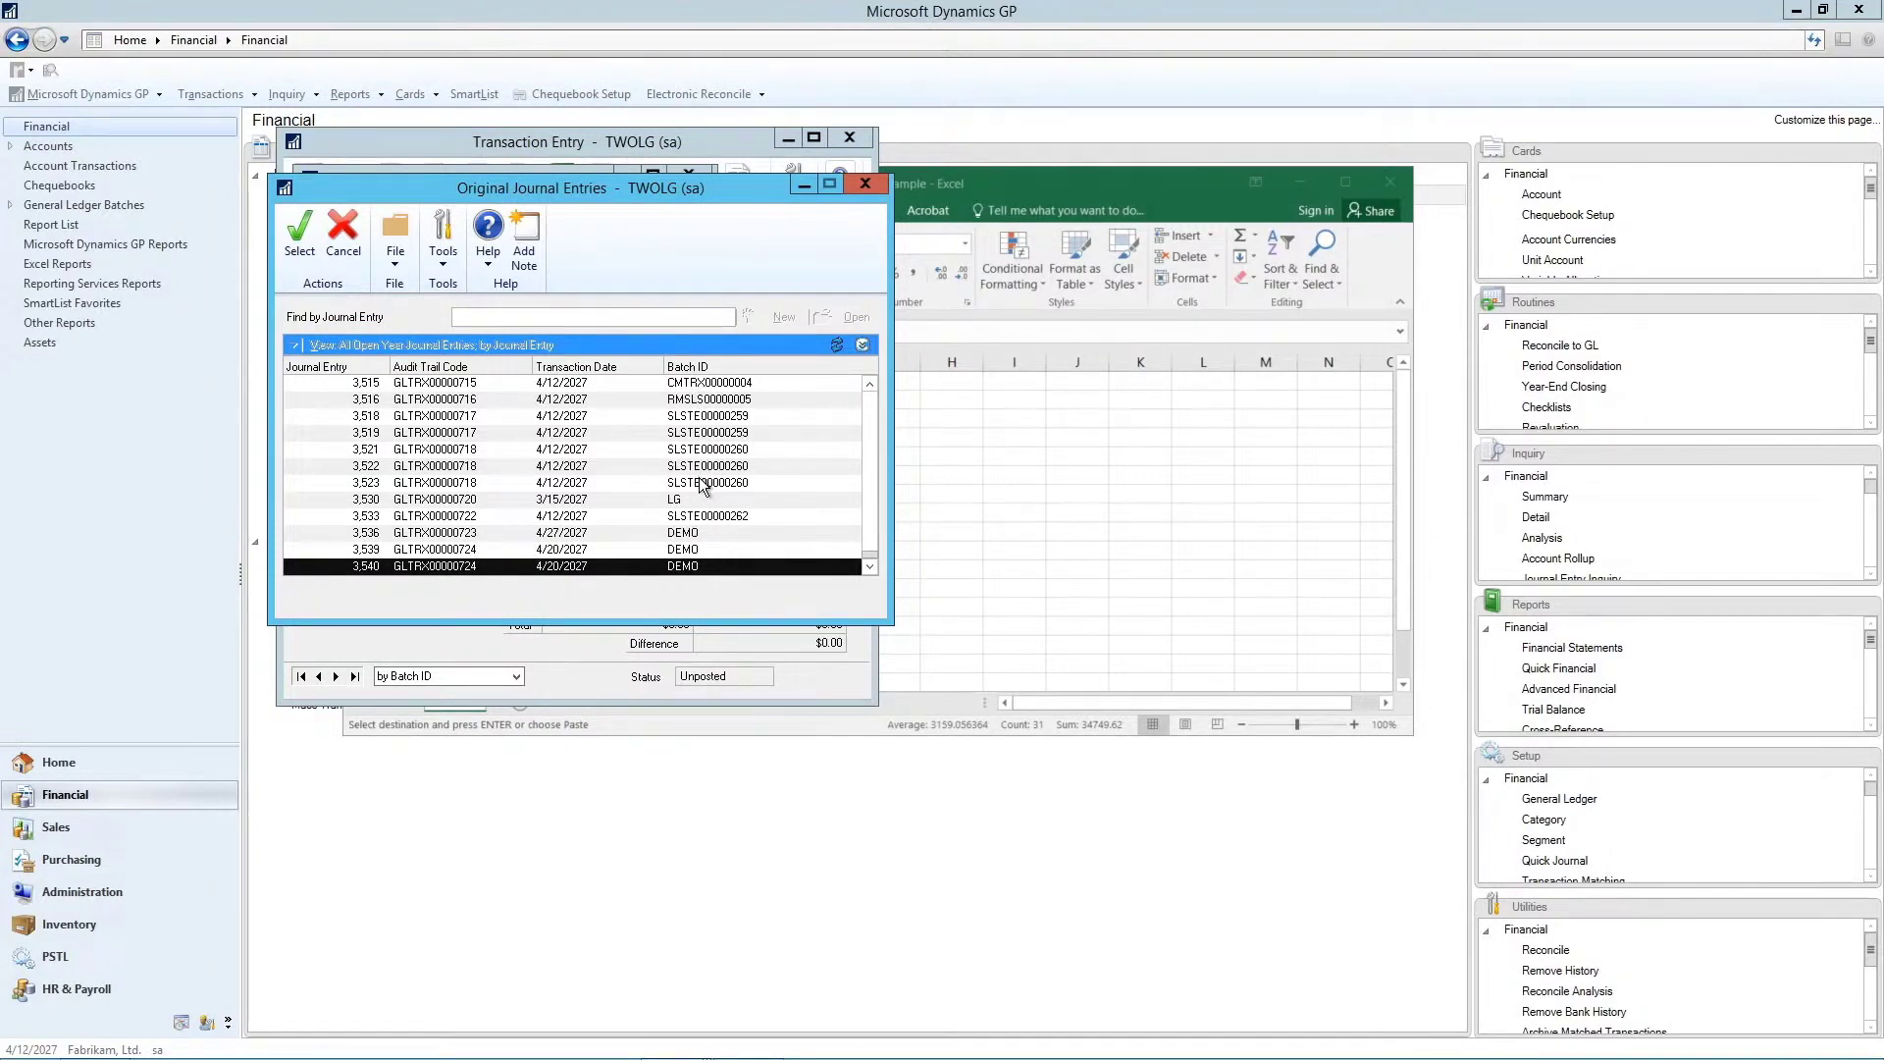
pyautogui.click(546, 533)
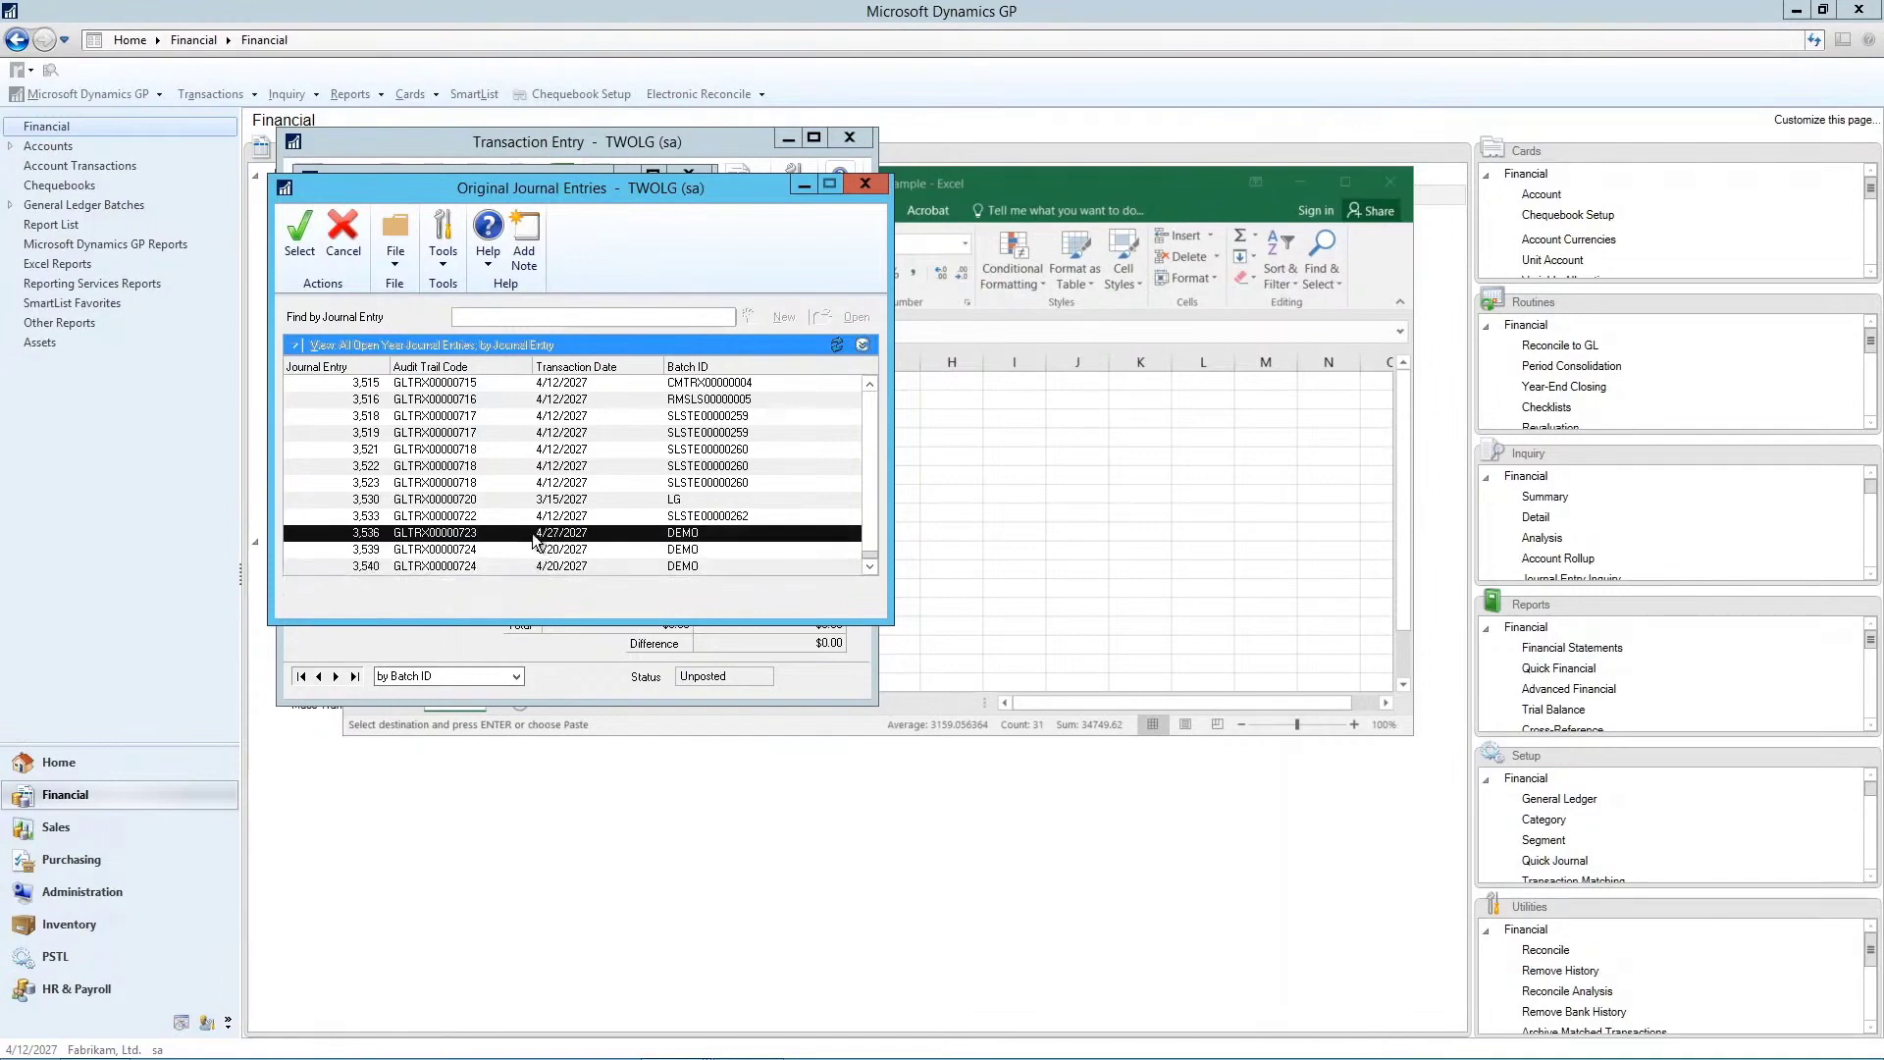
pyautogui.click(294, 253)
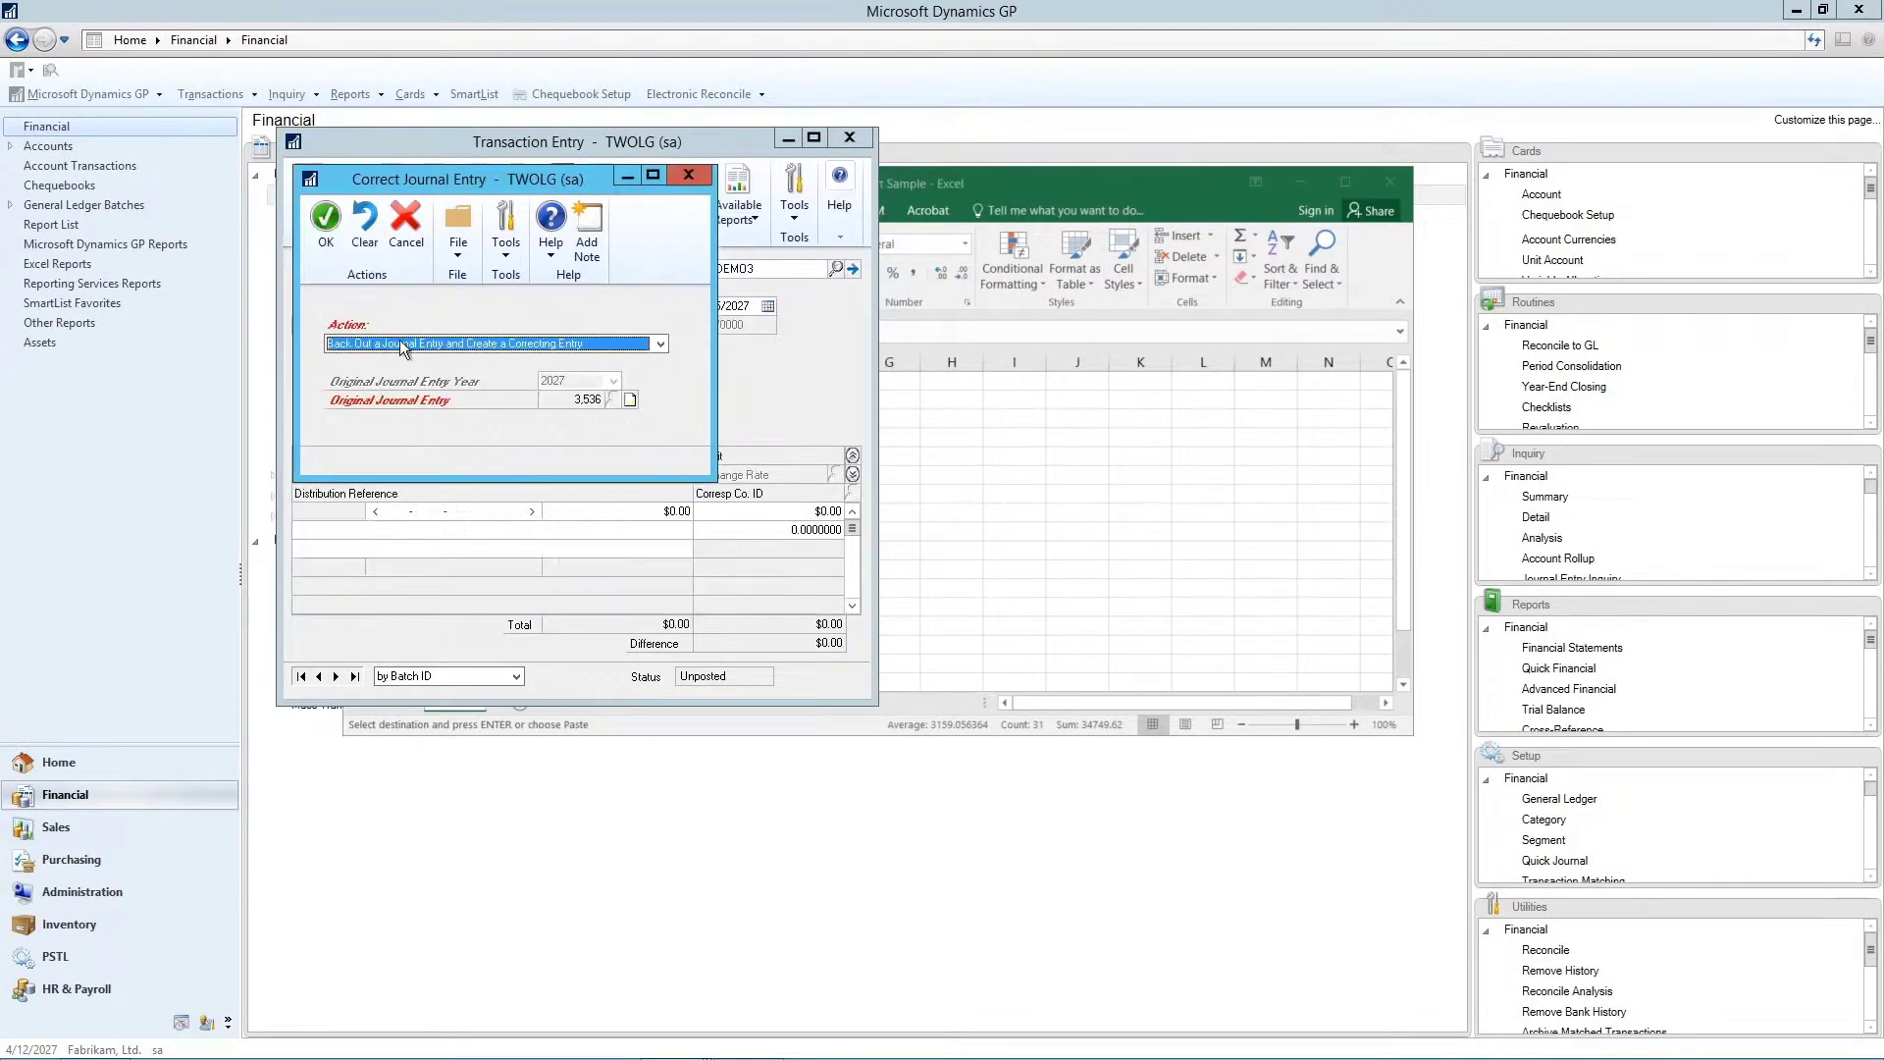
pyautogui.click(322, 224)
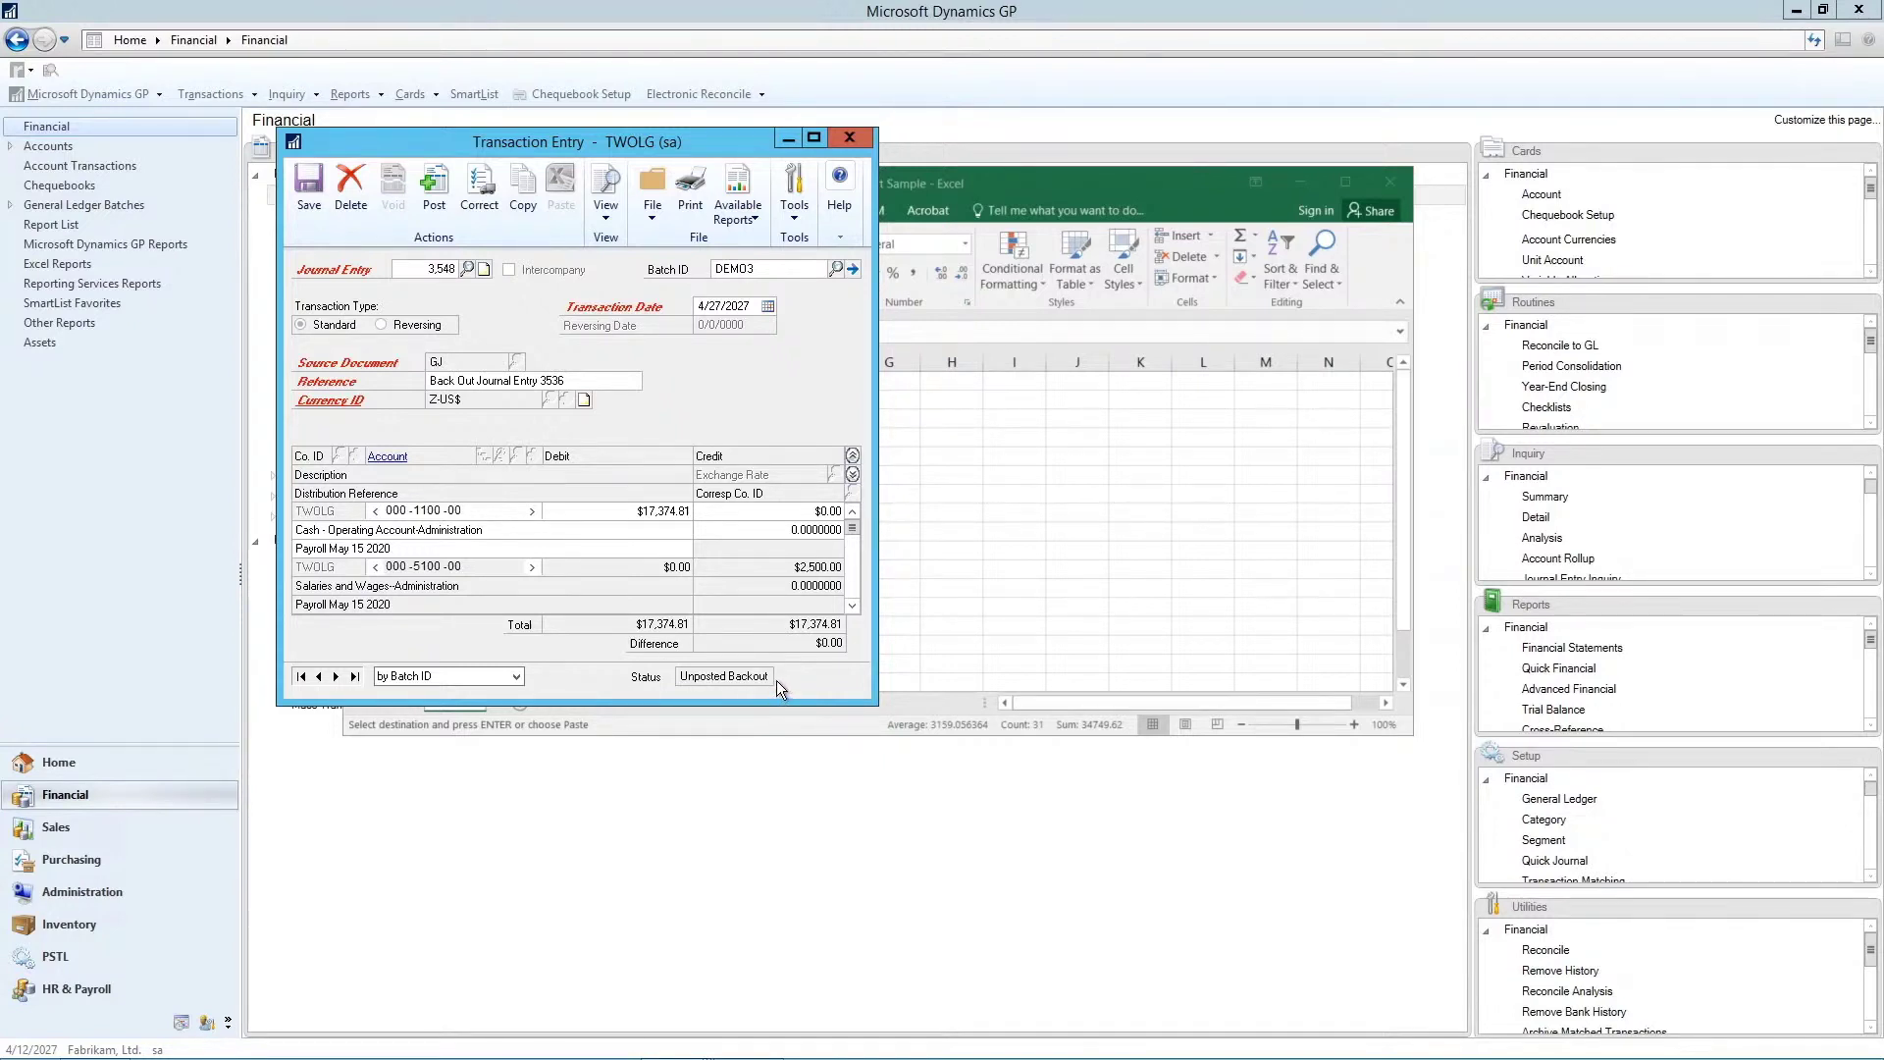
# Save backout entry 3,548 for journal 3536, then save its correcting entry
pyautogui.click(309, 186)
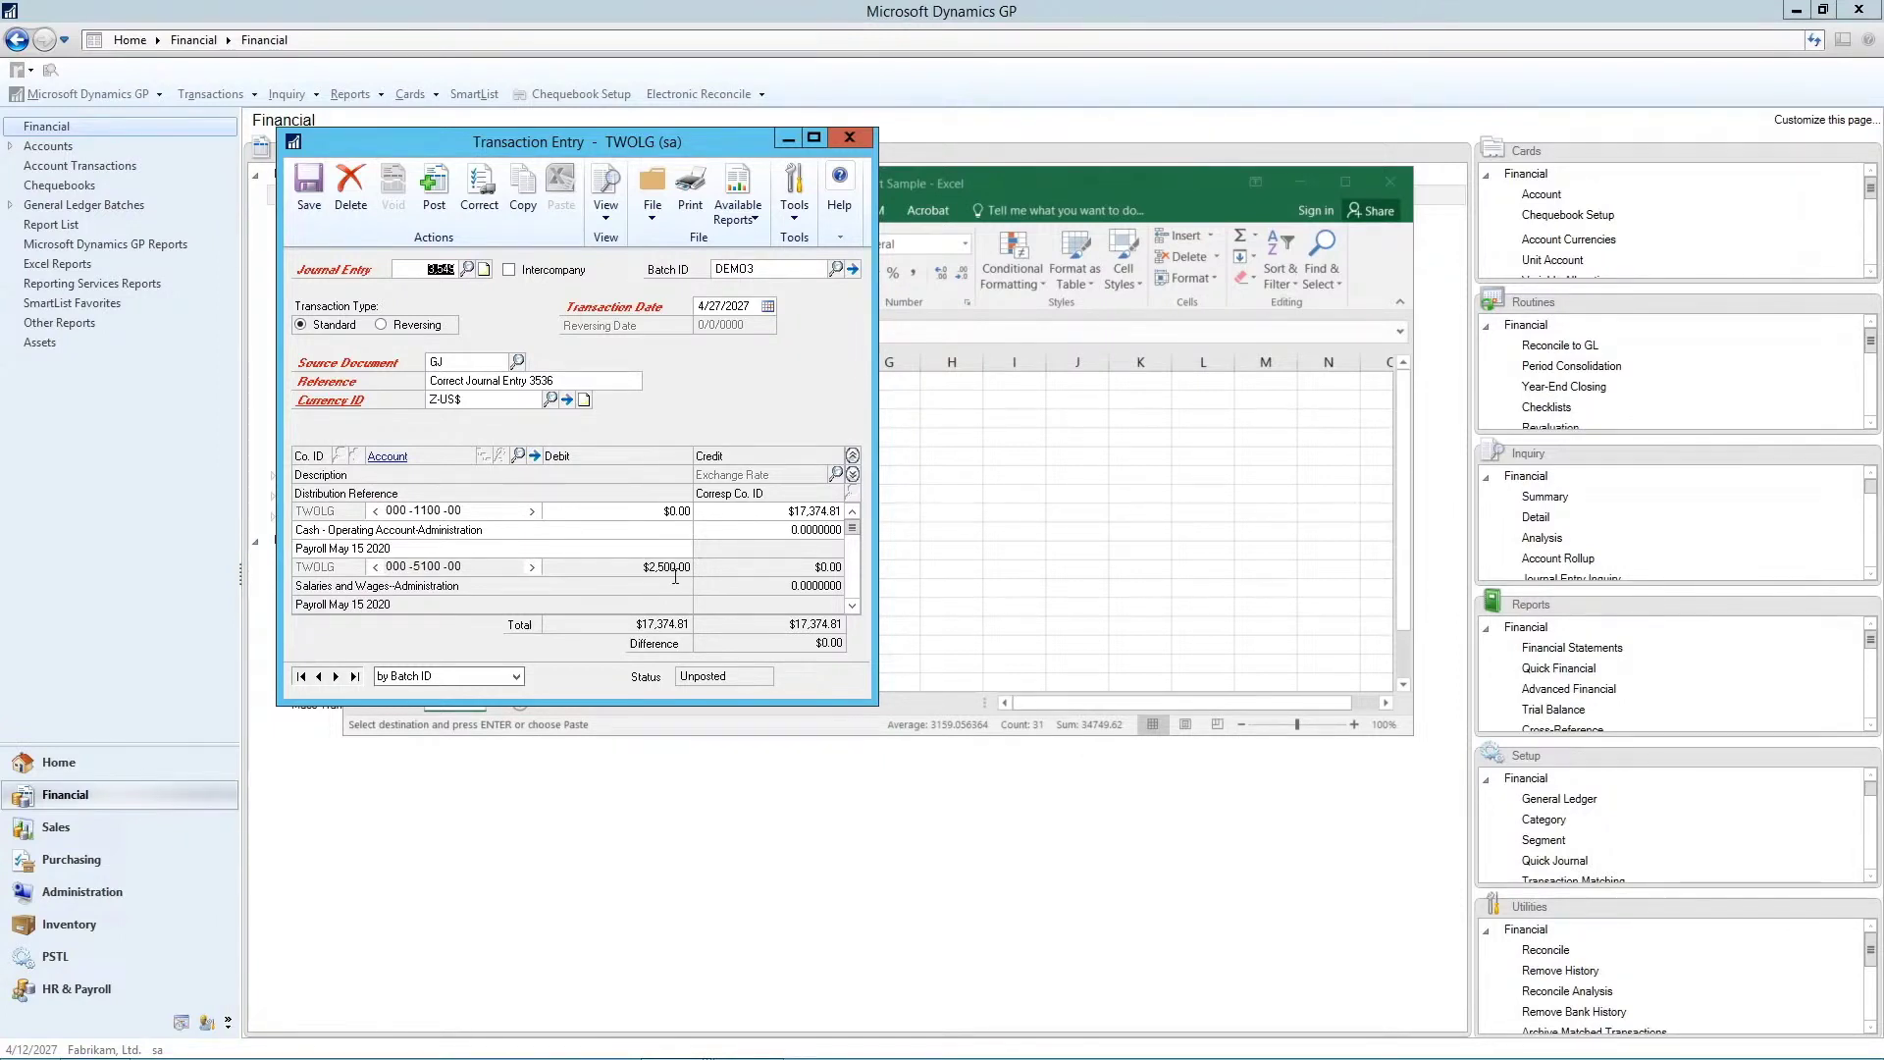
pyautogui.click(311, 182)
# Close Transaction Entry and open a blank Clearing Entry dated 4/12/2027 with source GJ
pyautogui.click(848, 137)
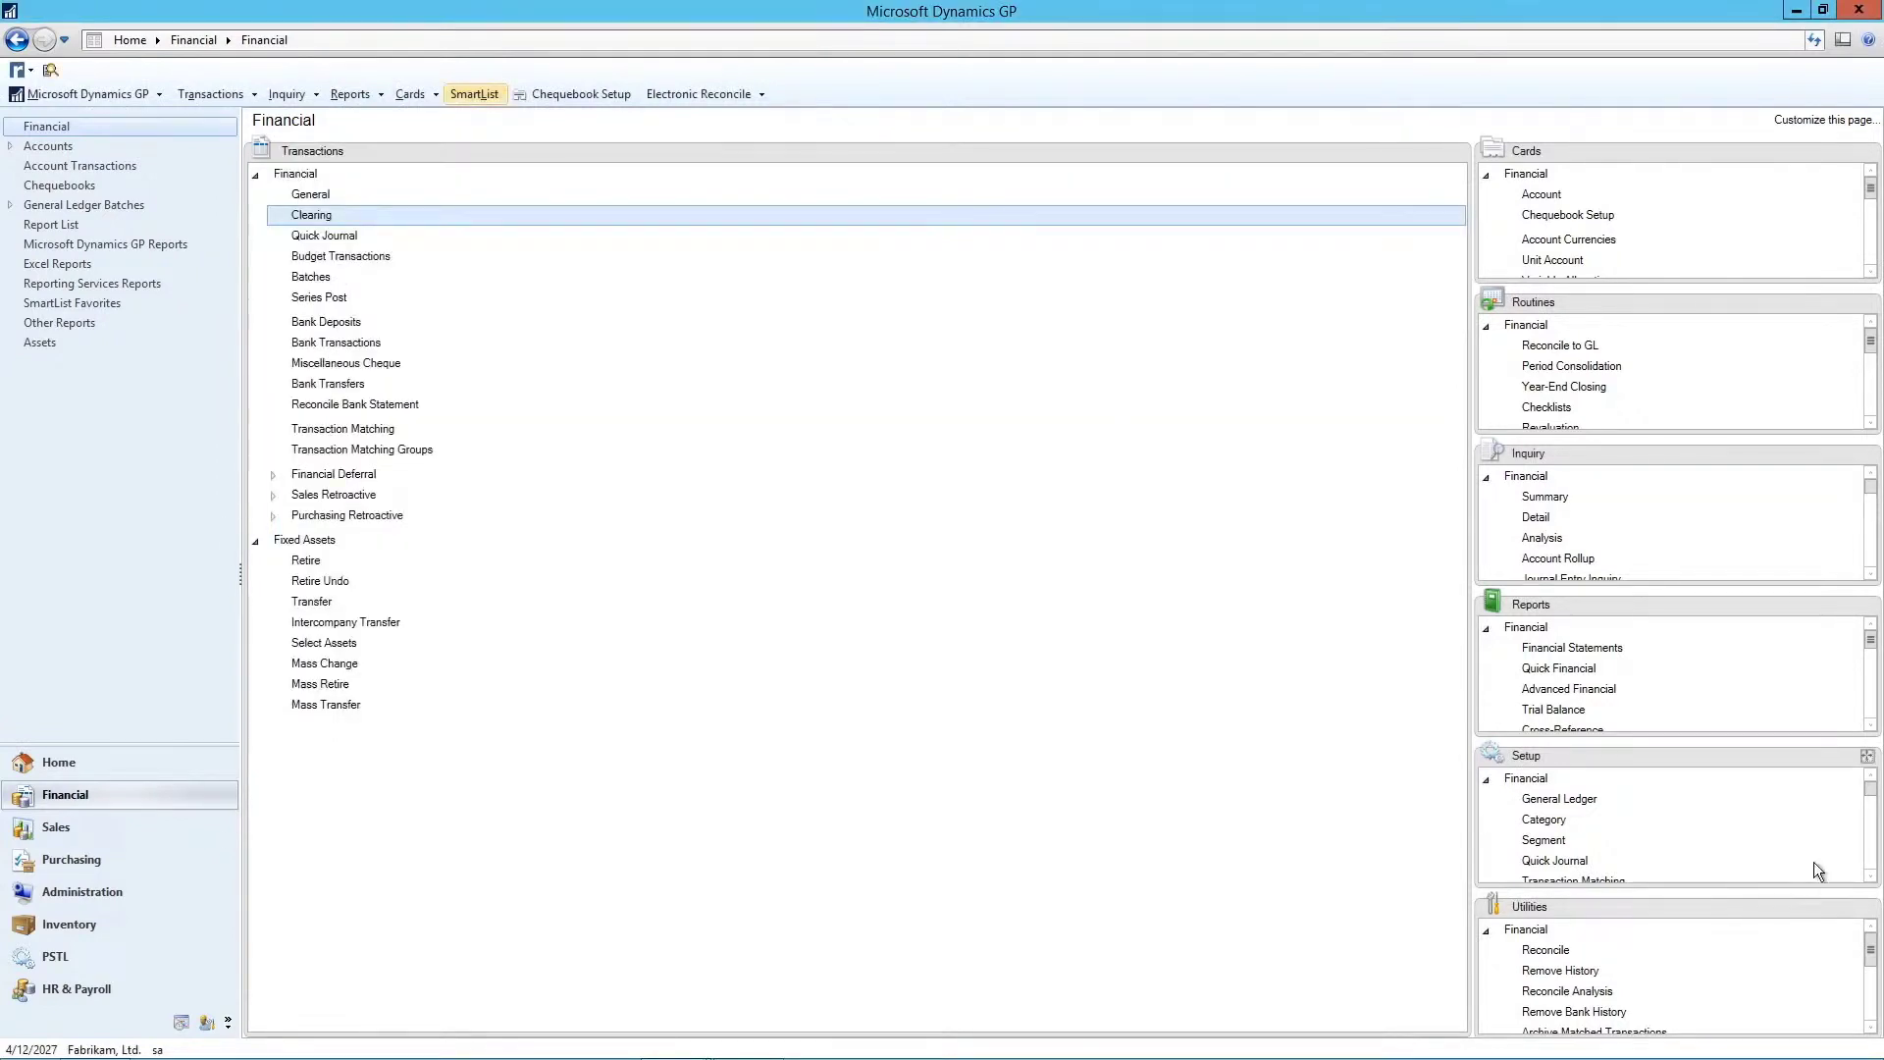
pyautogui.click(312, 212)
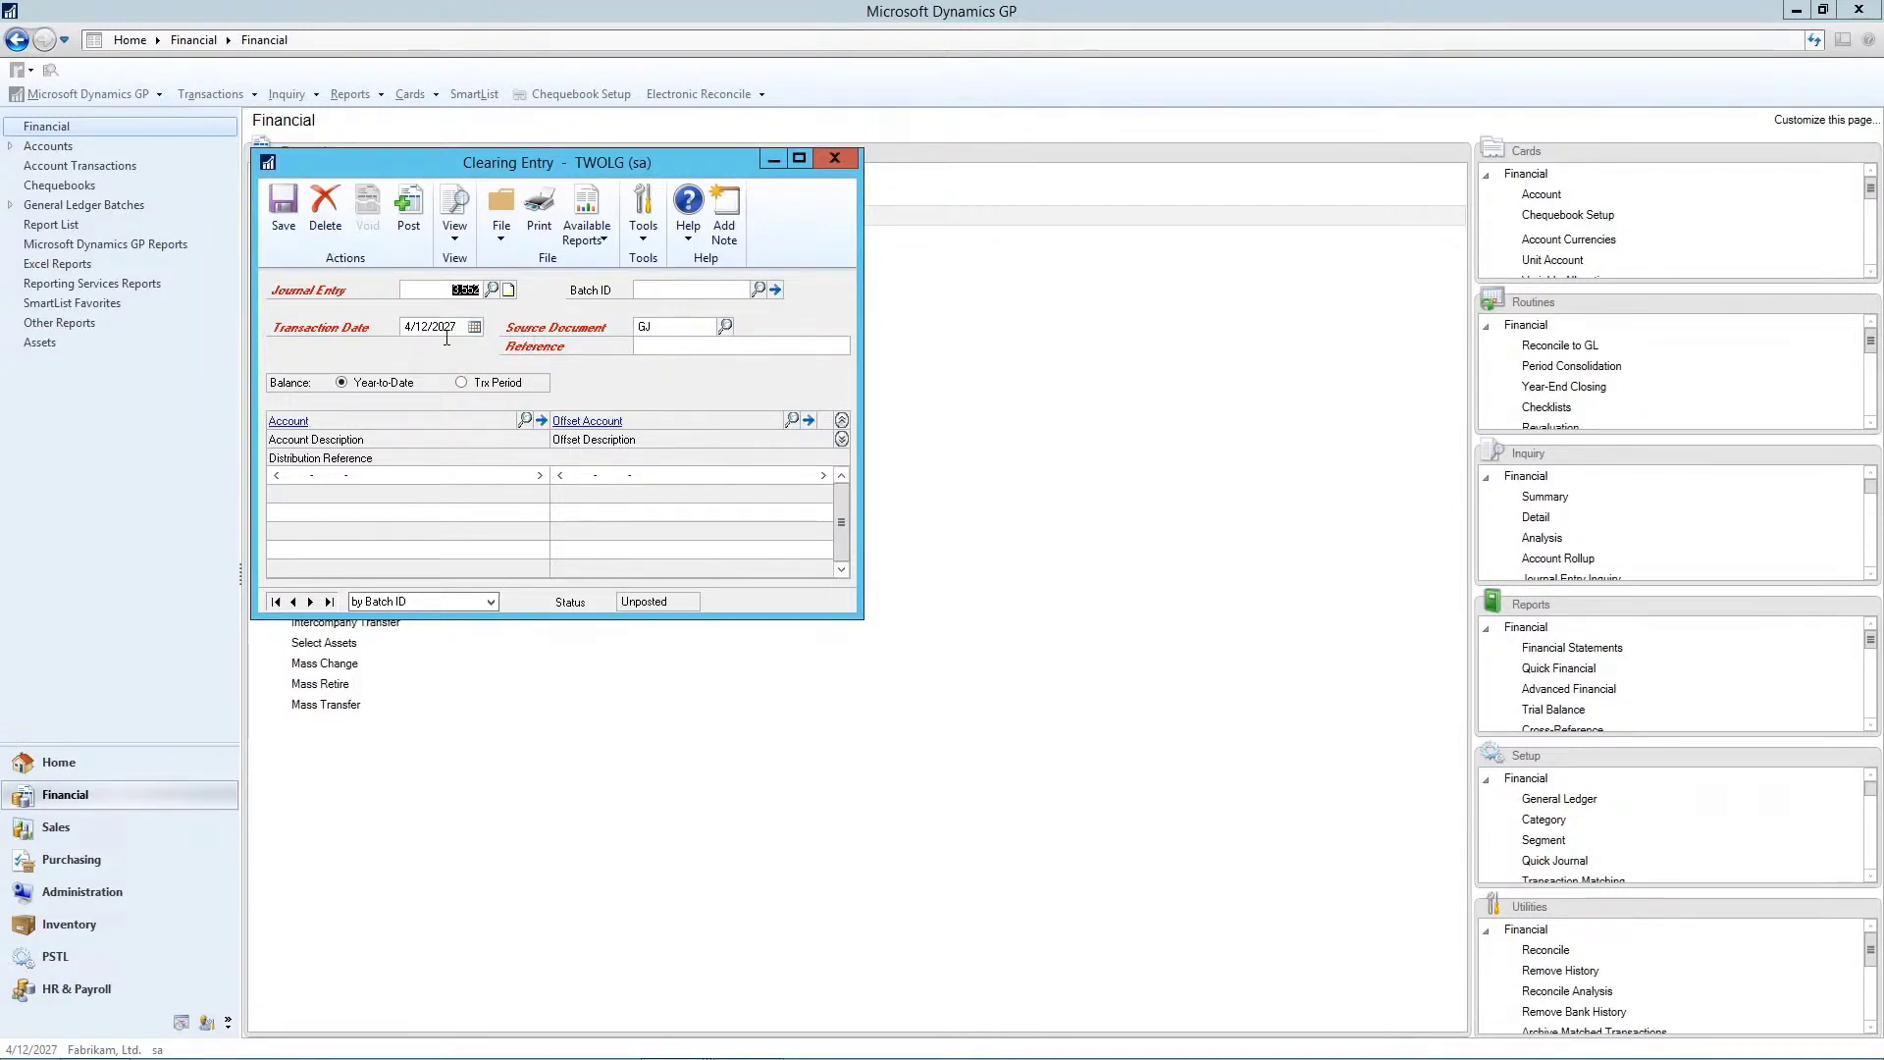
# Post clearing entry 'transfer balance' from 000-6410-00 to 000-6210-00, then close the window
pyautogui.click(713, 343)
pyautogui.write('transfer balance')
pyautogui.write('000641000000621000')
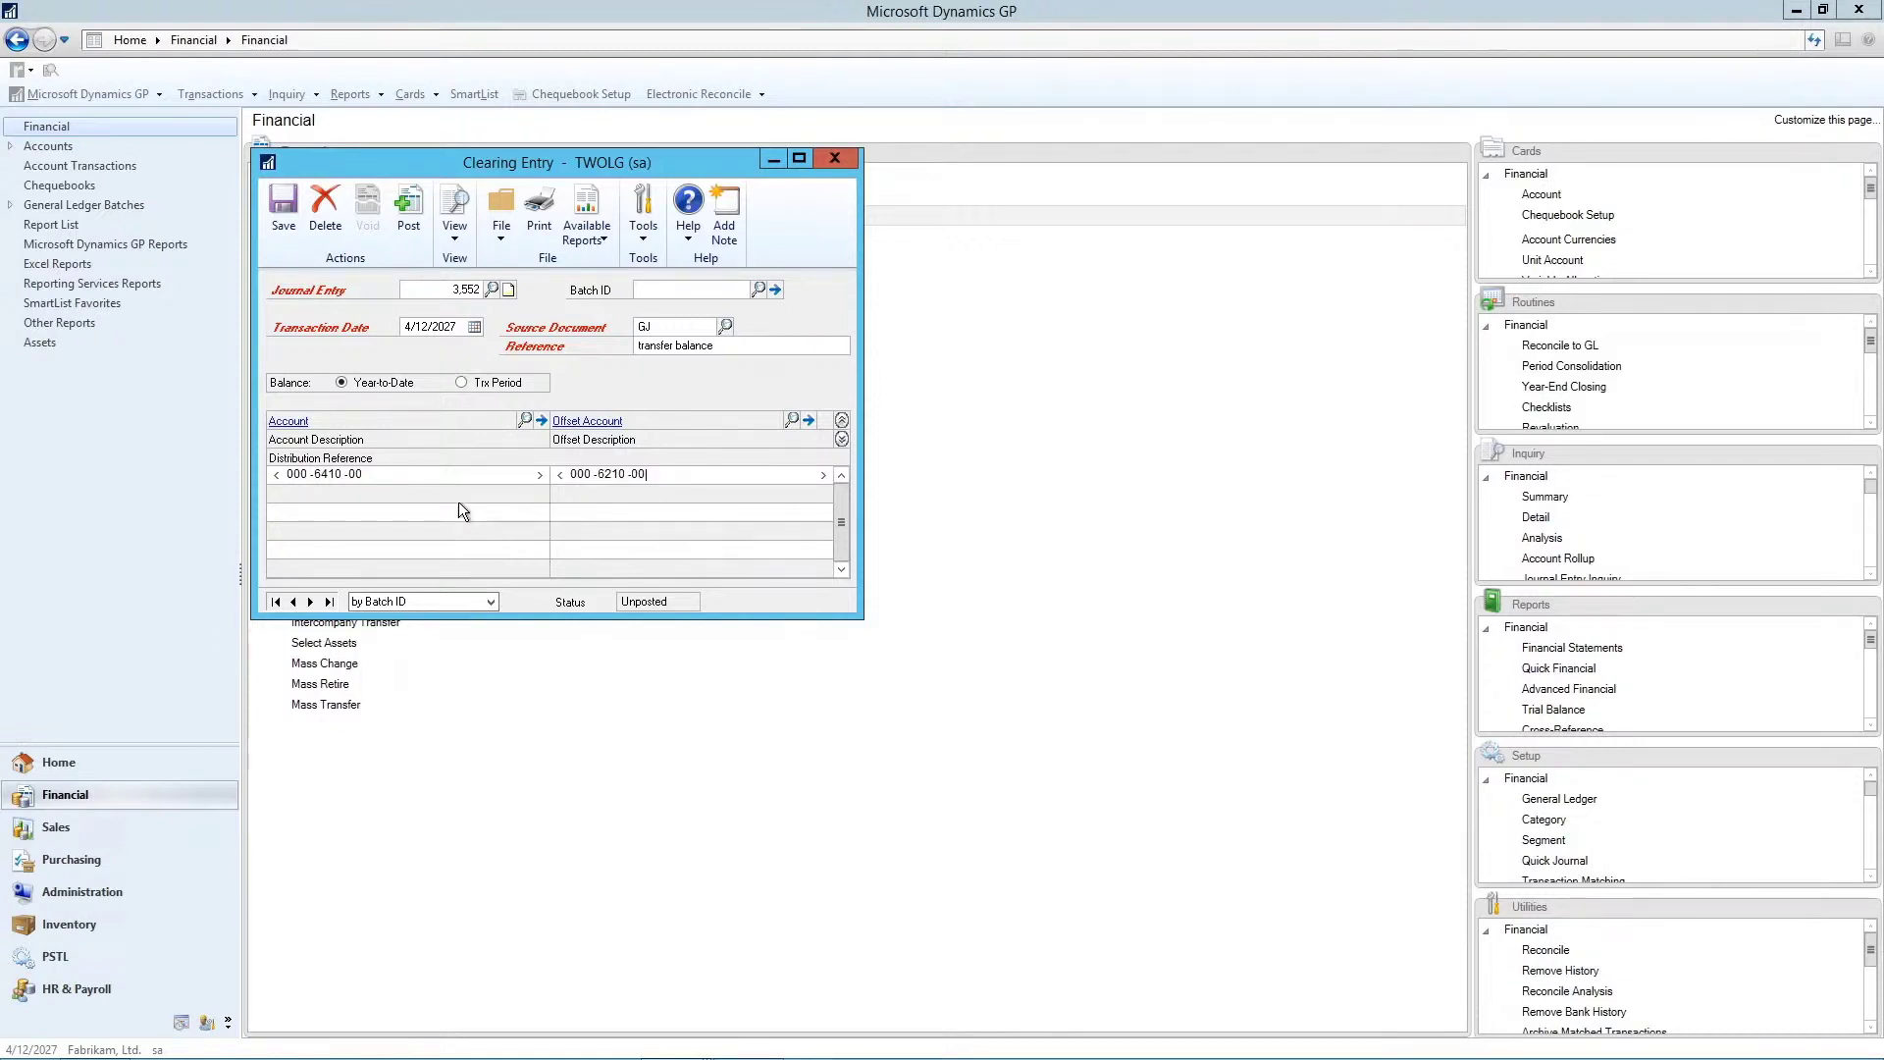
pyautogui.click(412, 204)
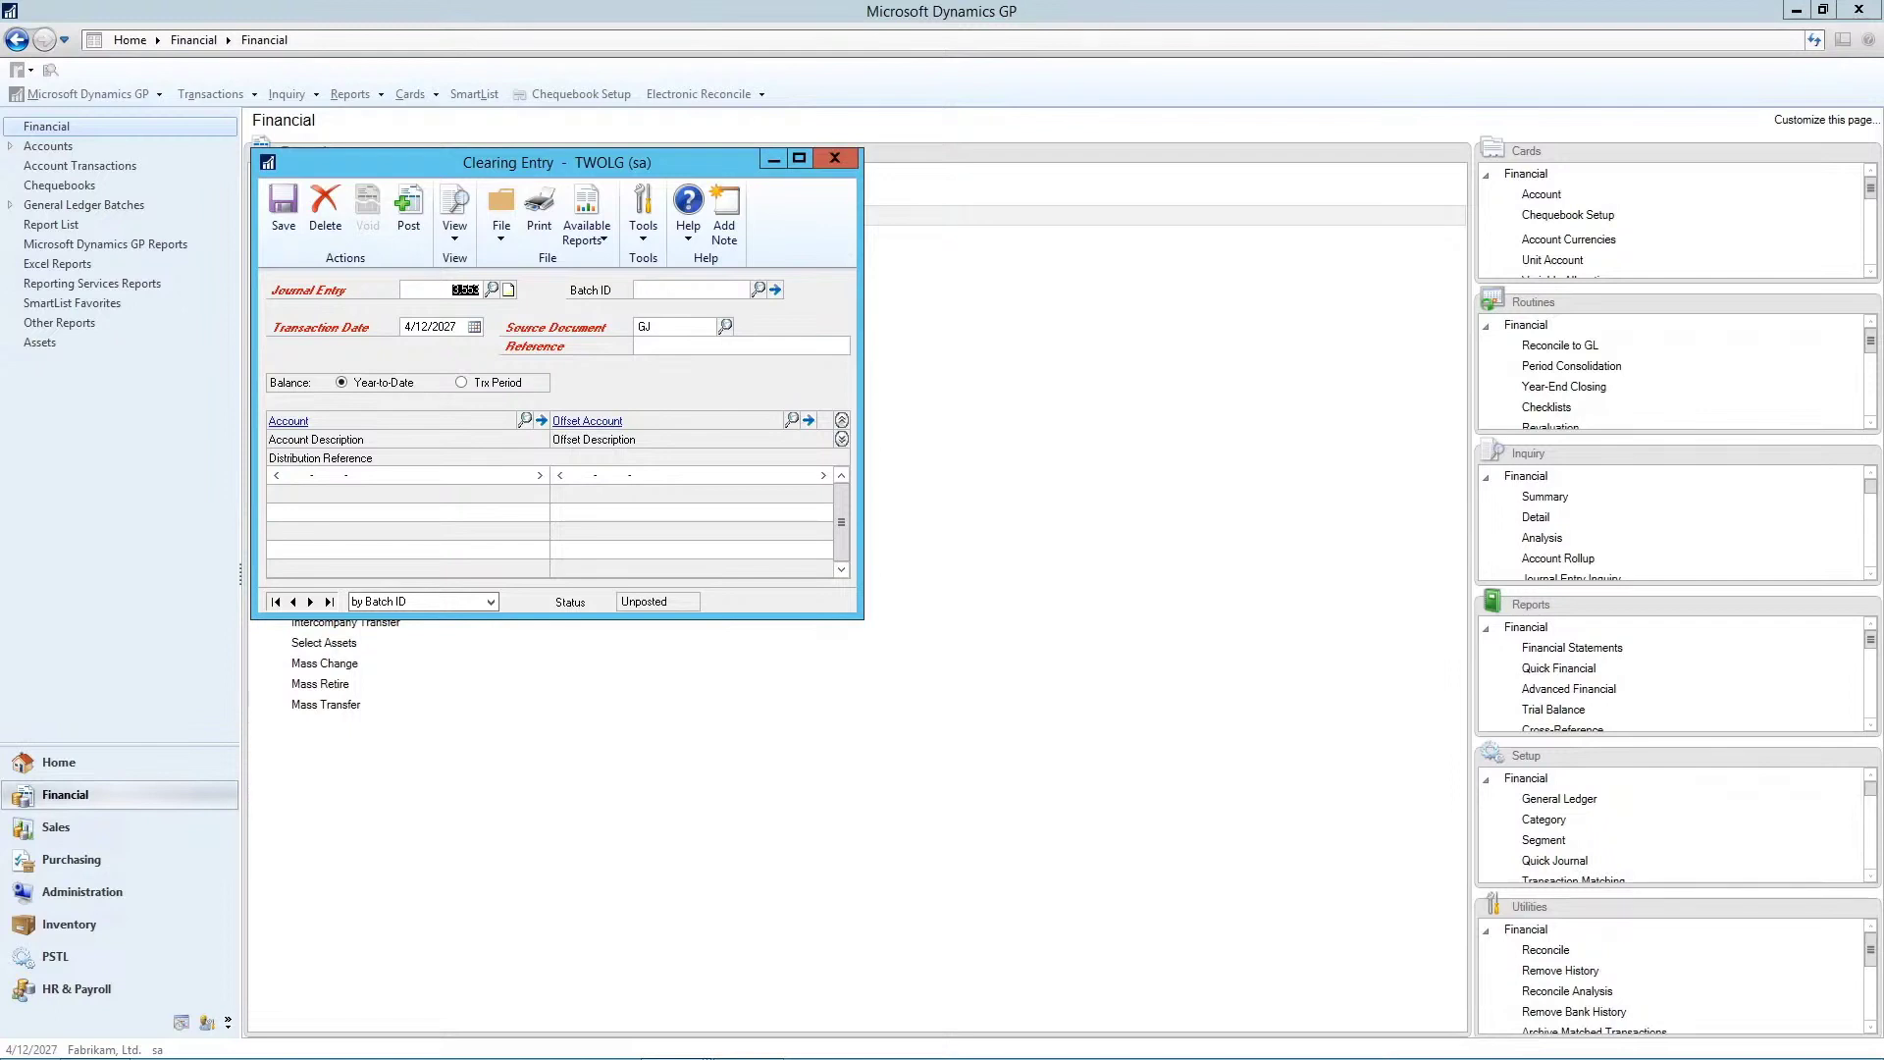
pyautogui.hotkey('alt', 'F4')
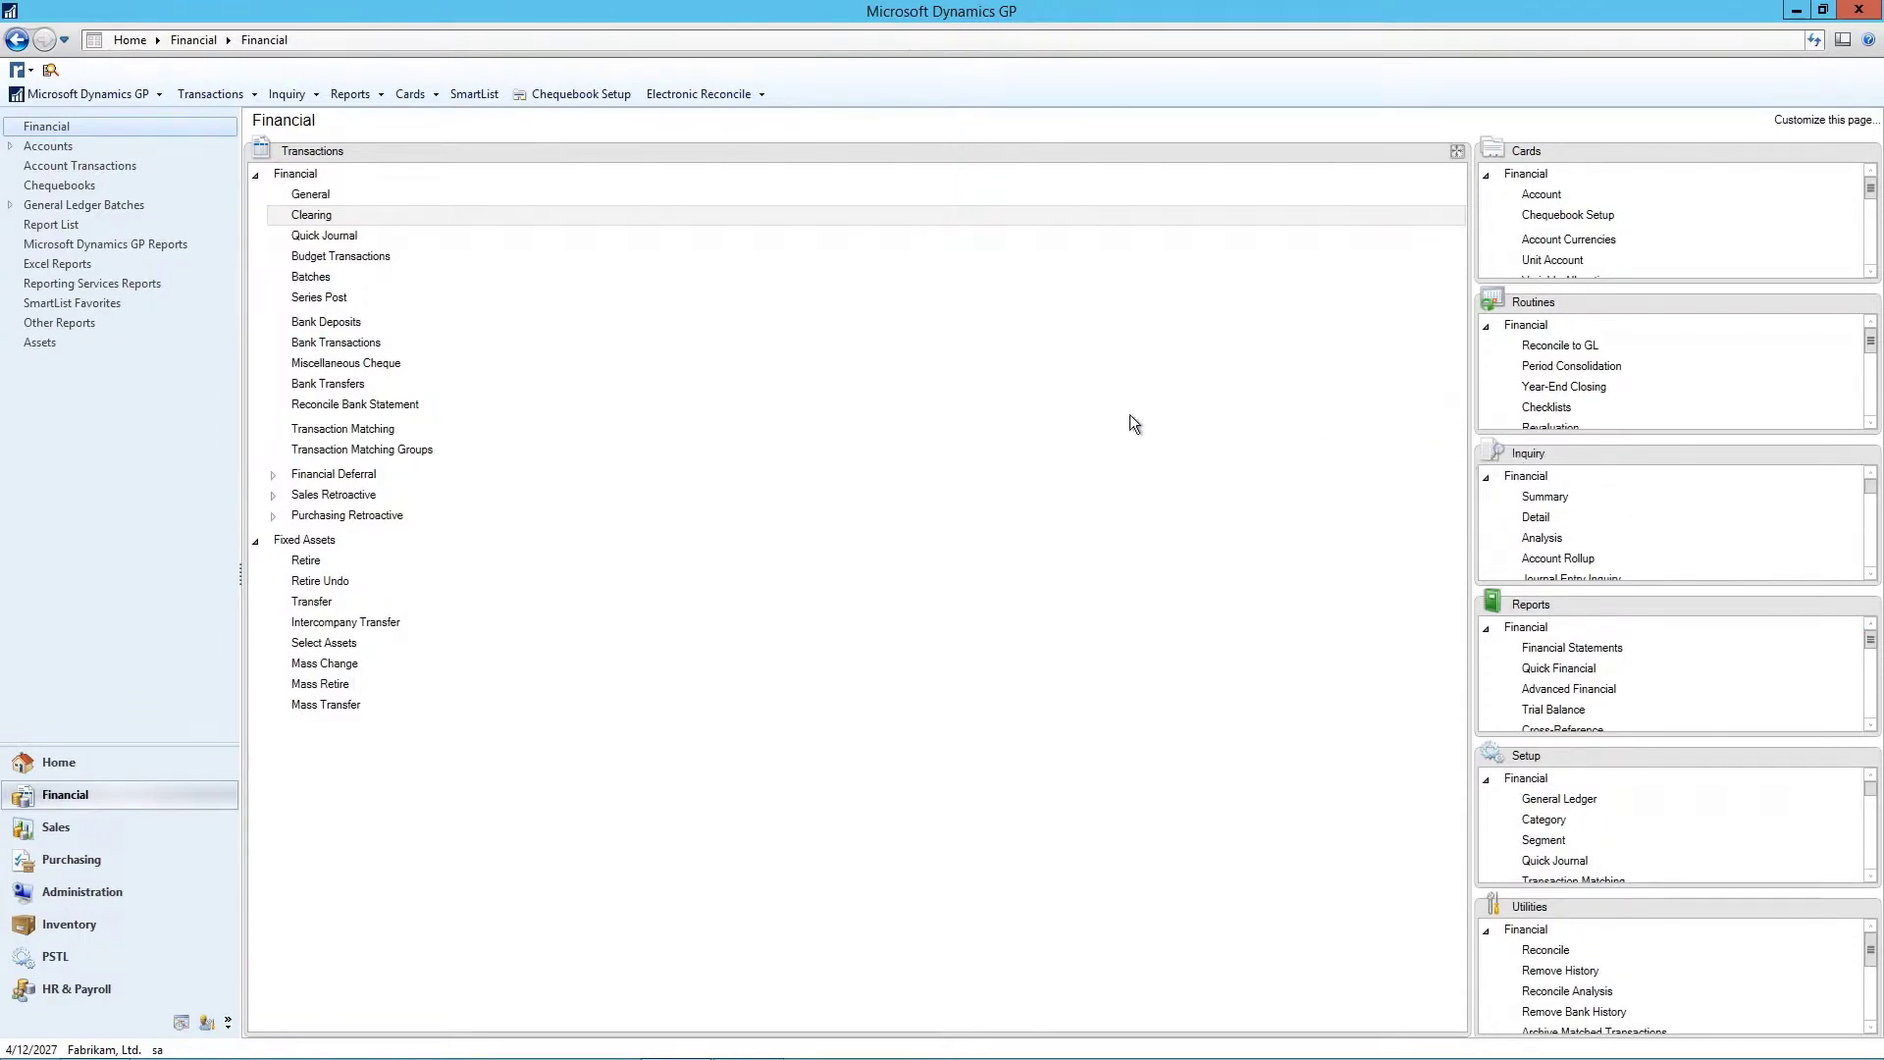
# Show the 2025 Summary Inquiry for 000-4710-00 and select Period 1 ($699.72 debit)
pyautogui.moveTo(1503, 459); pyautogui.dragTo(395, 228)
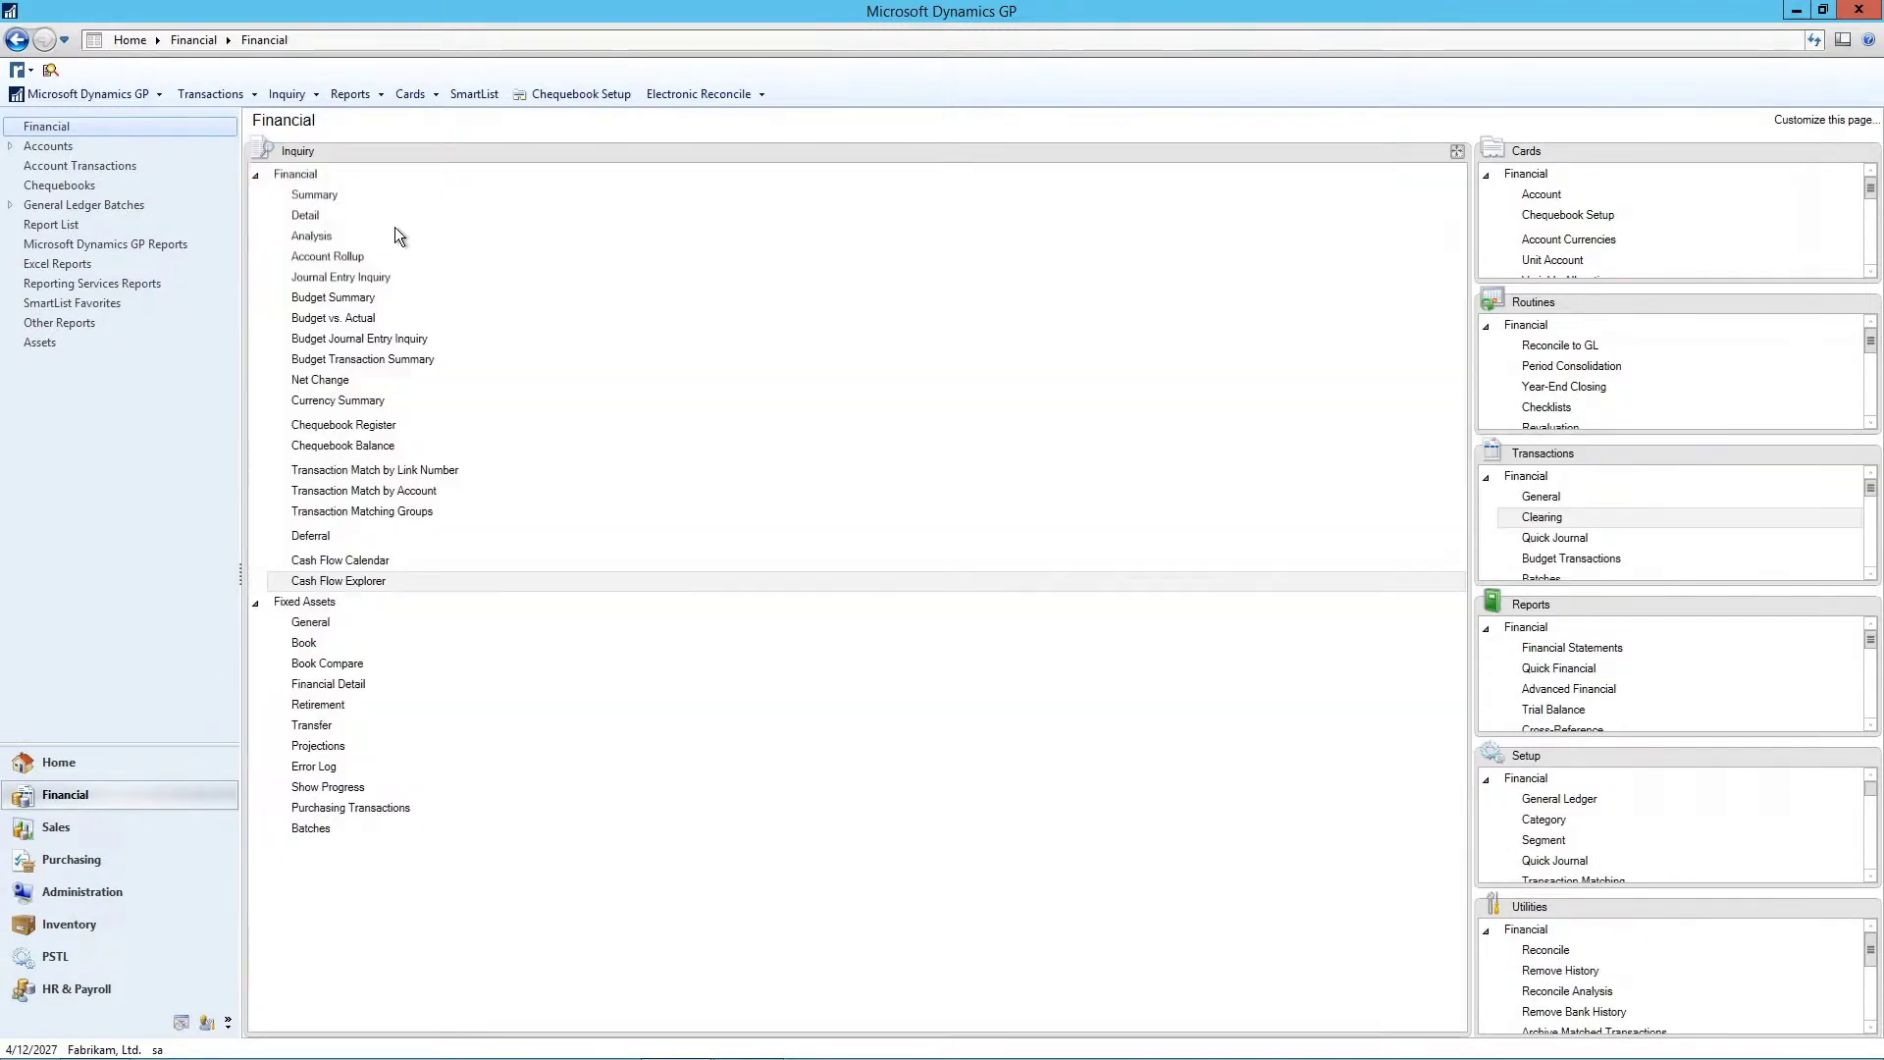
pyautogui.click(331, 196)
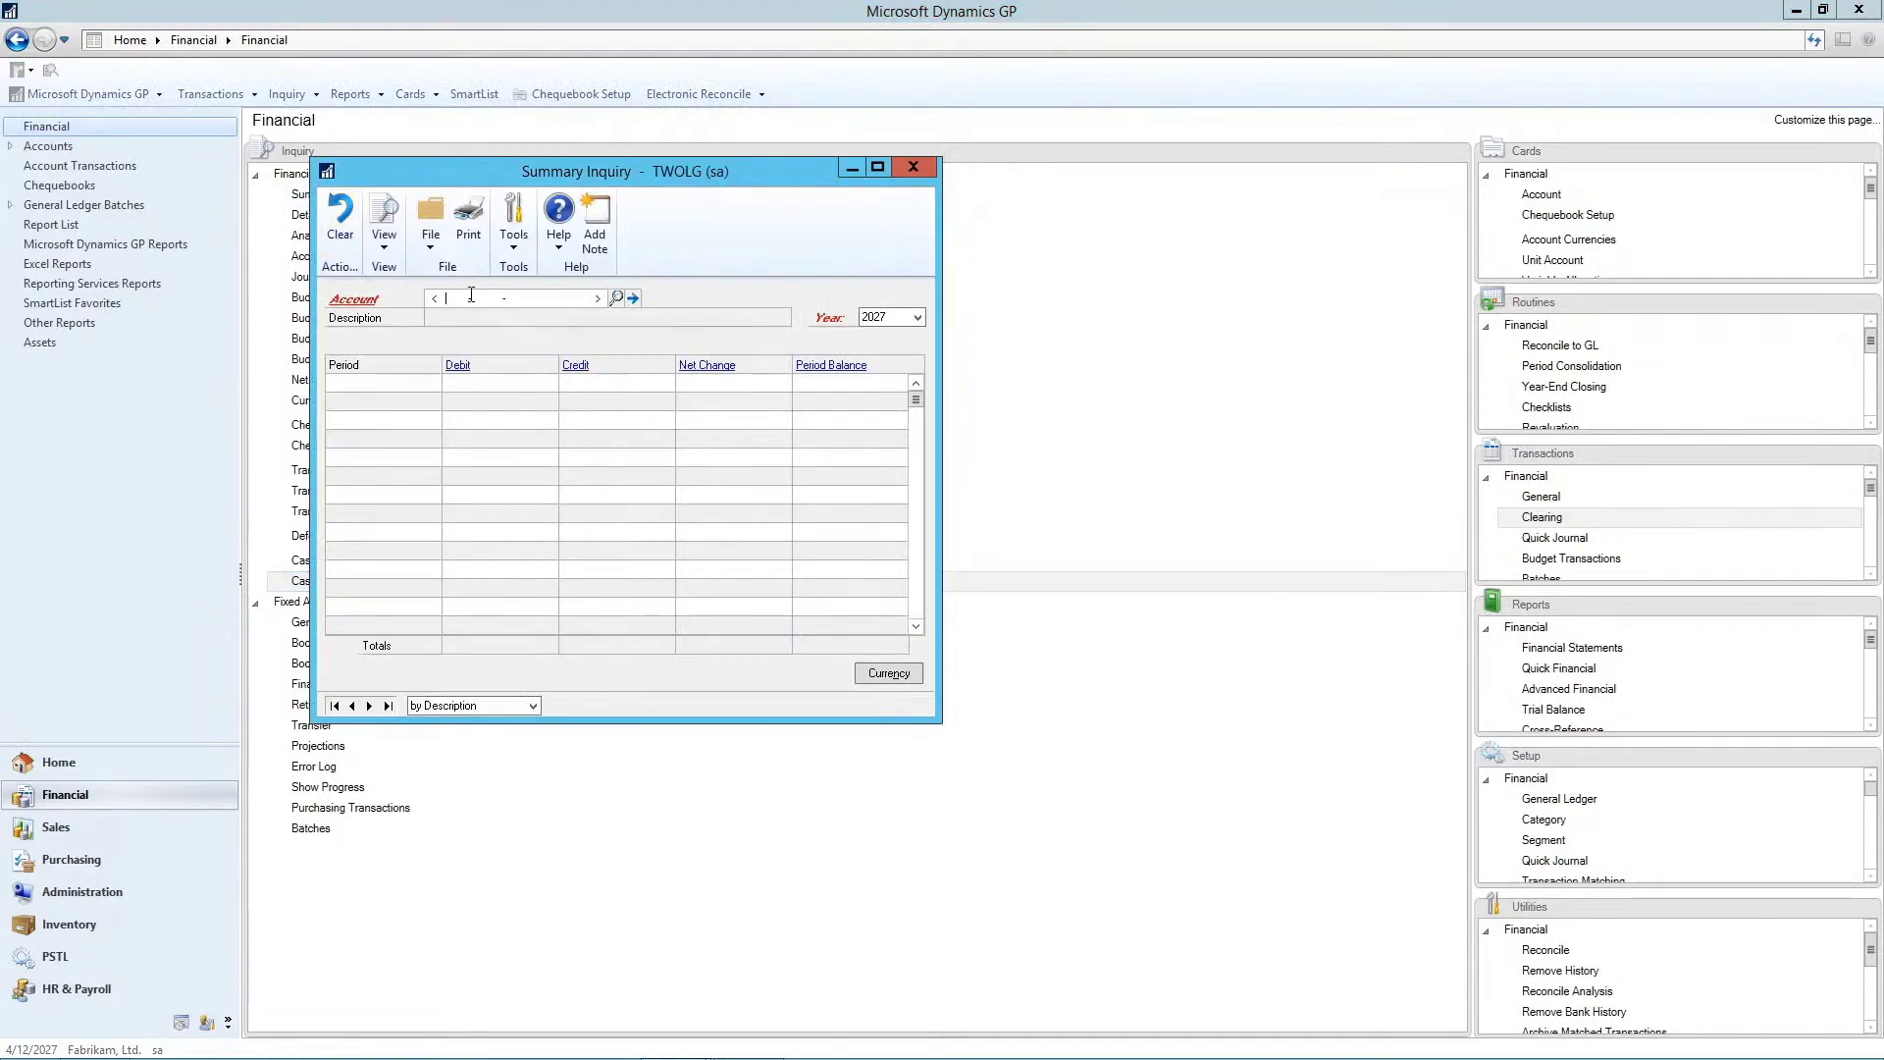
pyautogui.write('000 -4710 -00')
pyautogui.press('Tab')
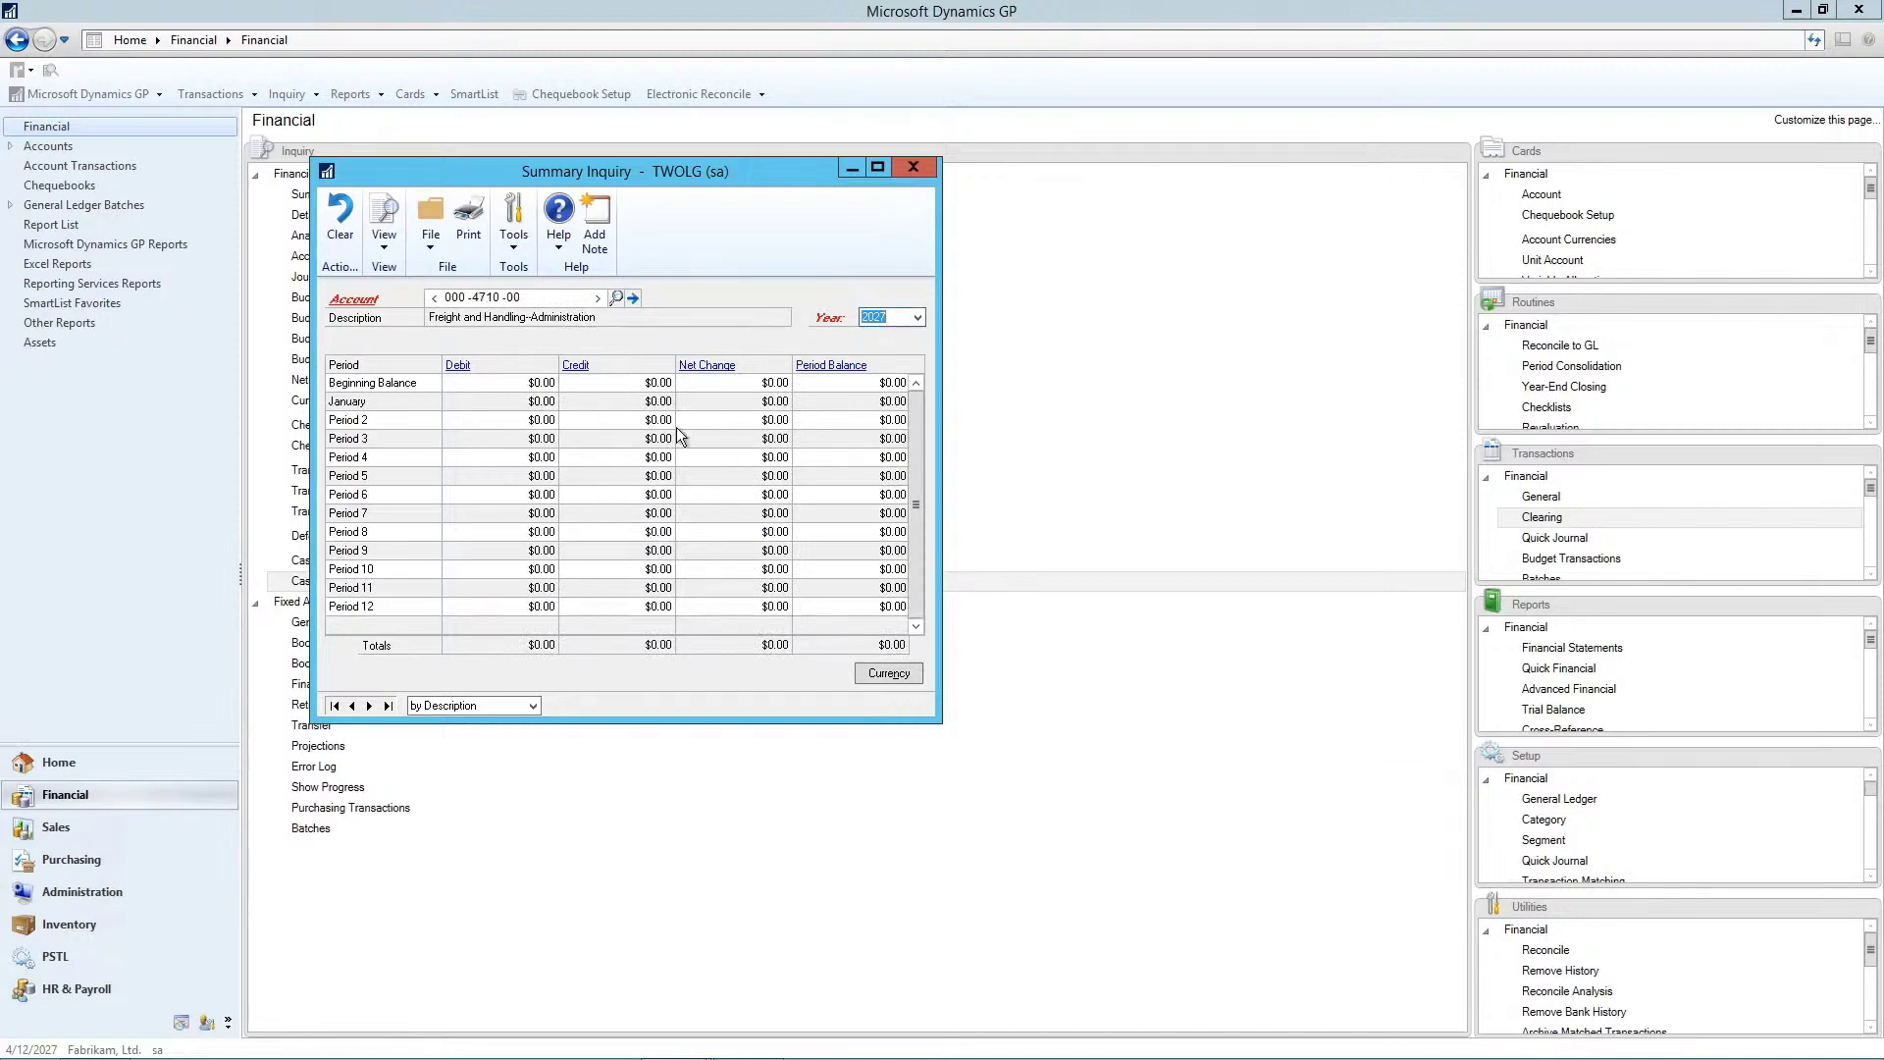
pyautogui.click(917, 318)
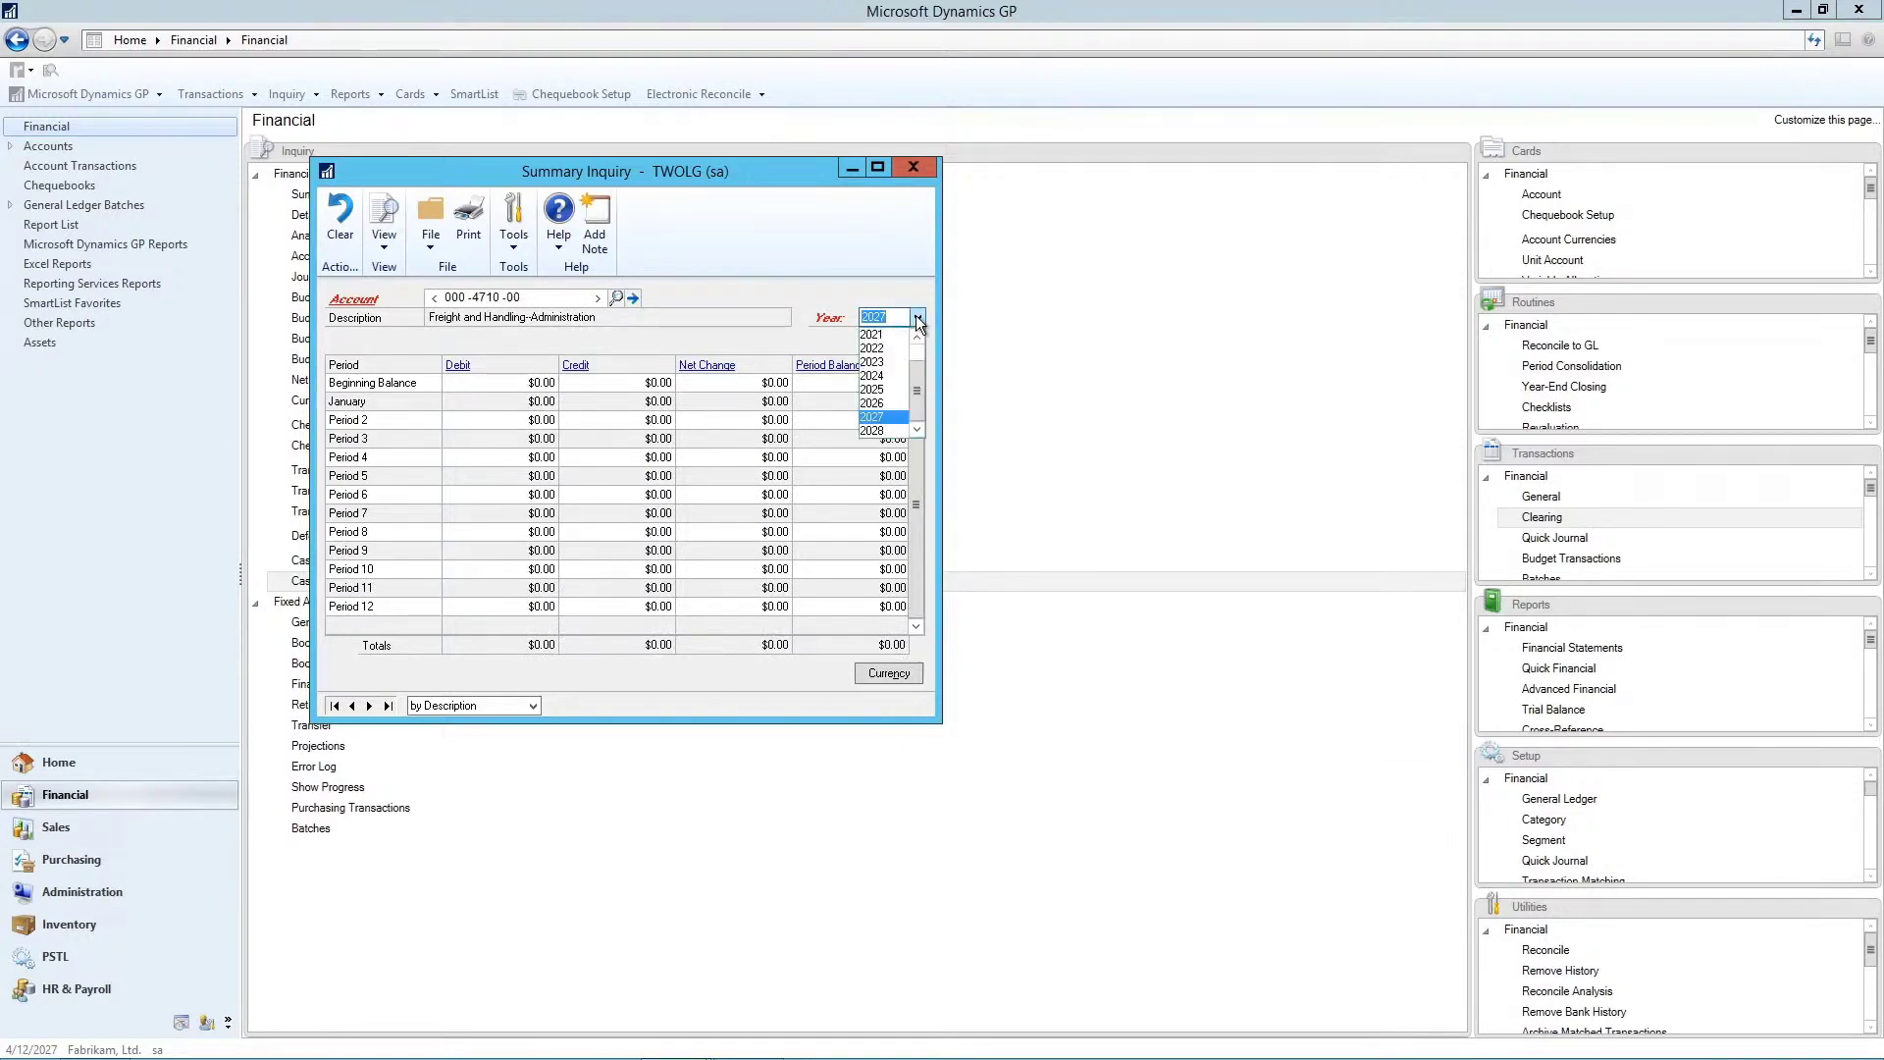
pyautogui.click(881, 397)
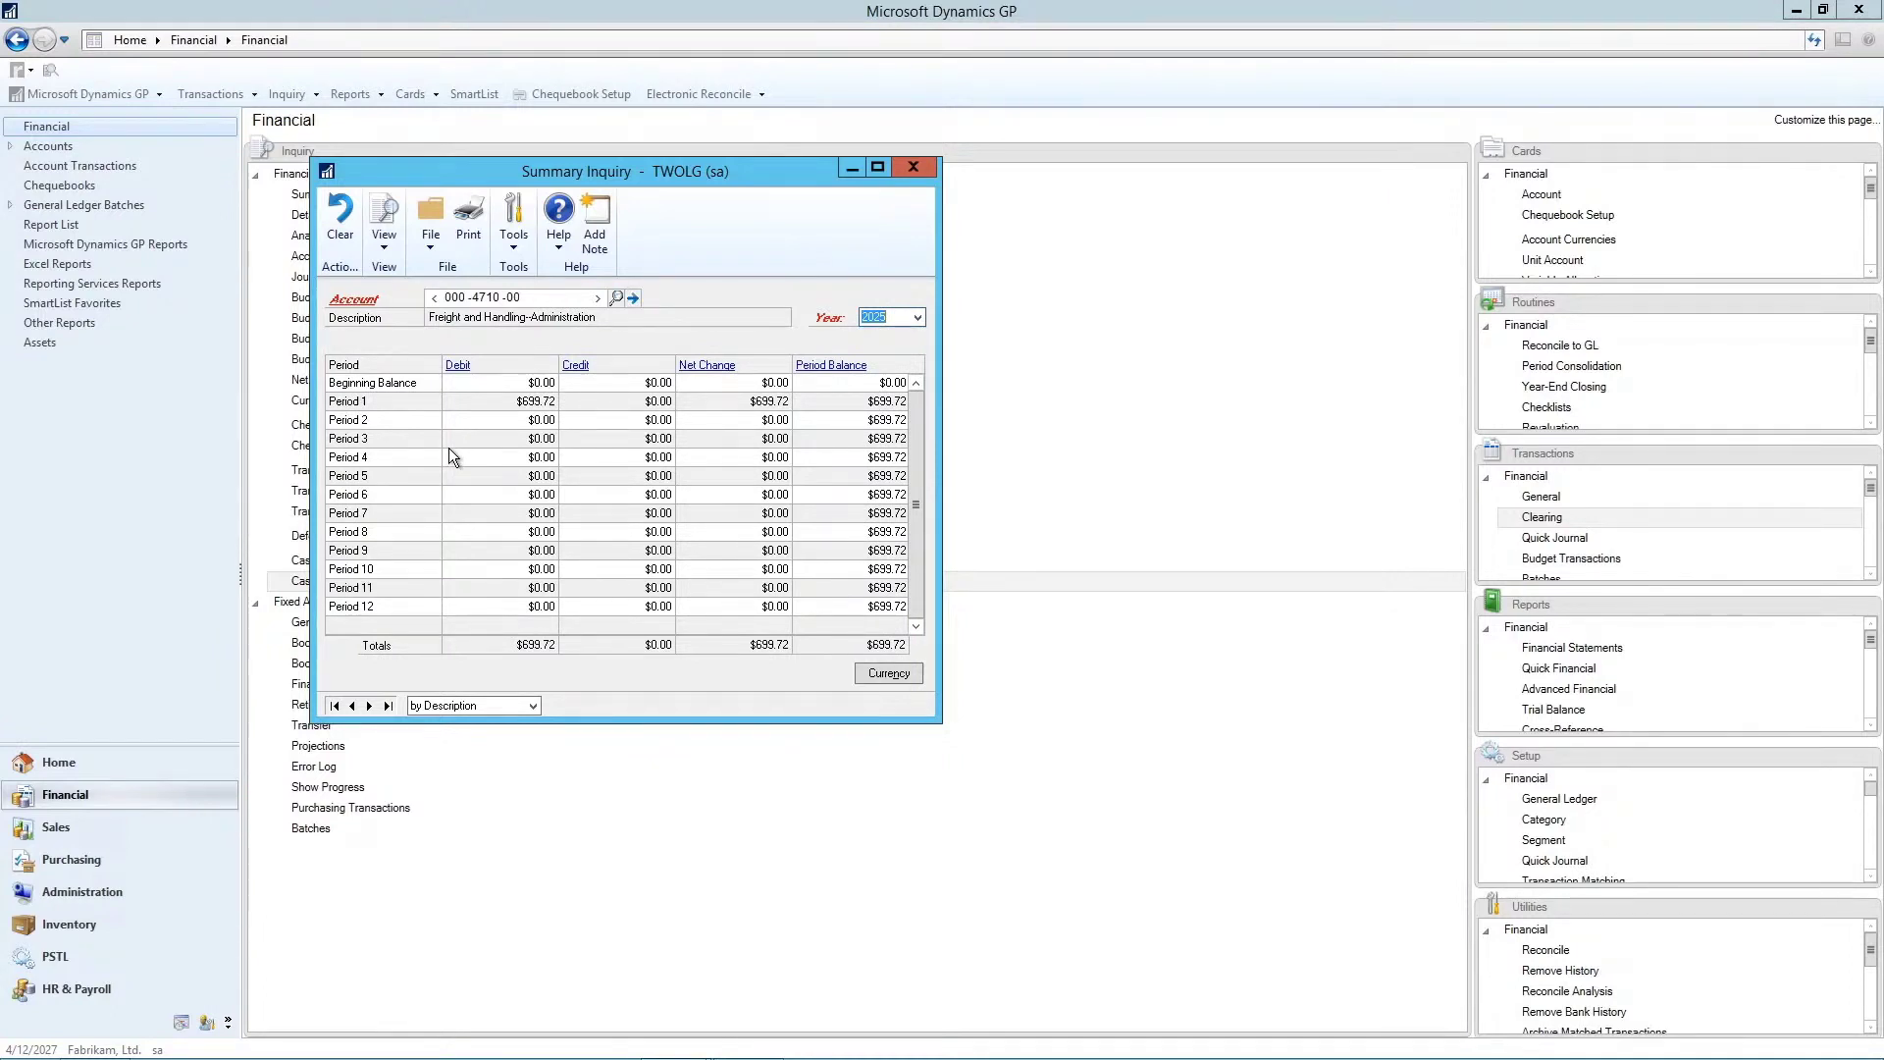
pyautogui.click(388, 406)
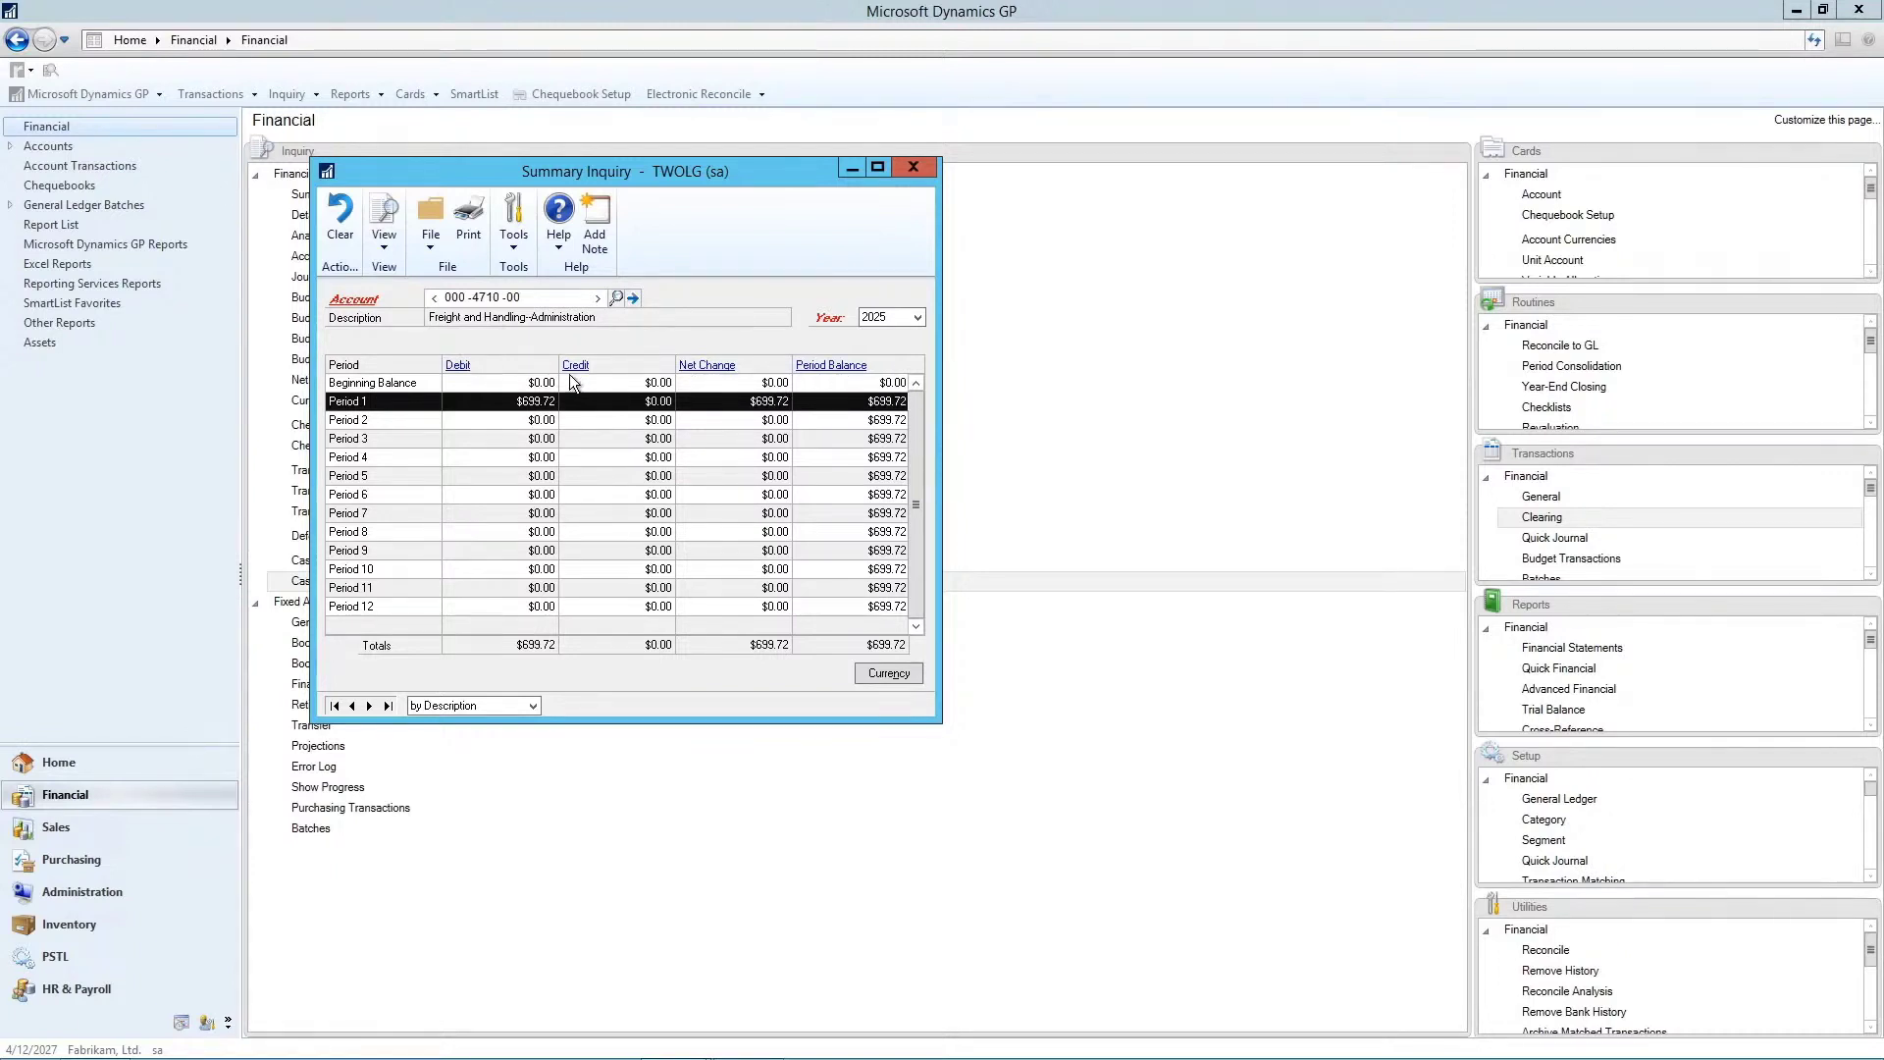
# Drill into the Period 1 debit and select the 1/31/2025 journal entry 1,198 line
pyautogui.click(458, 366)
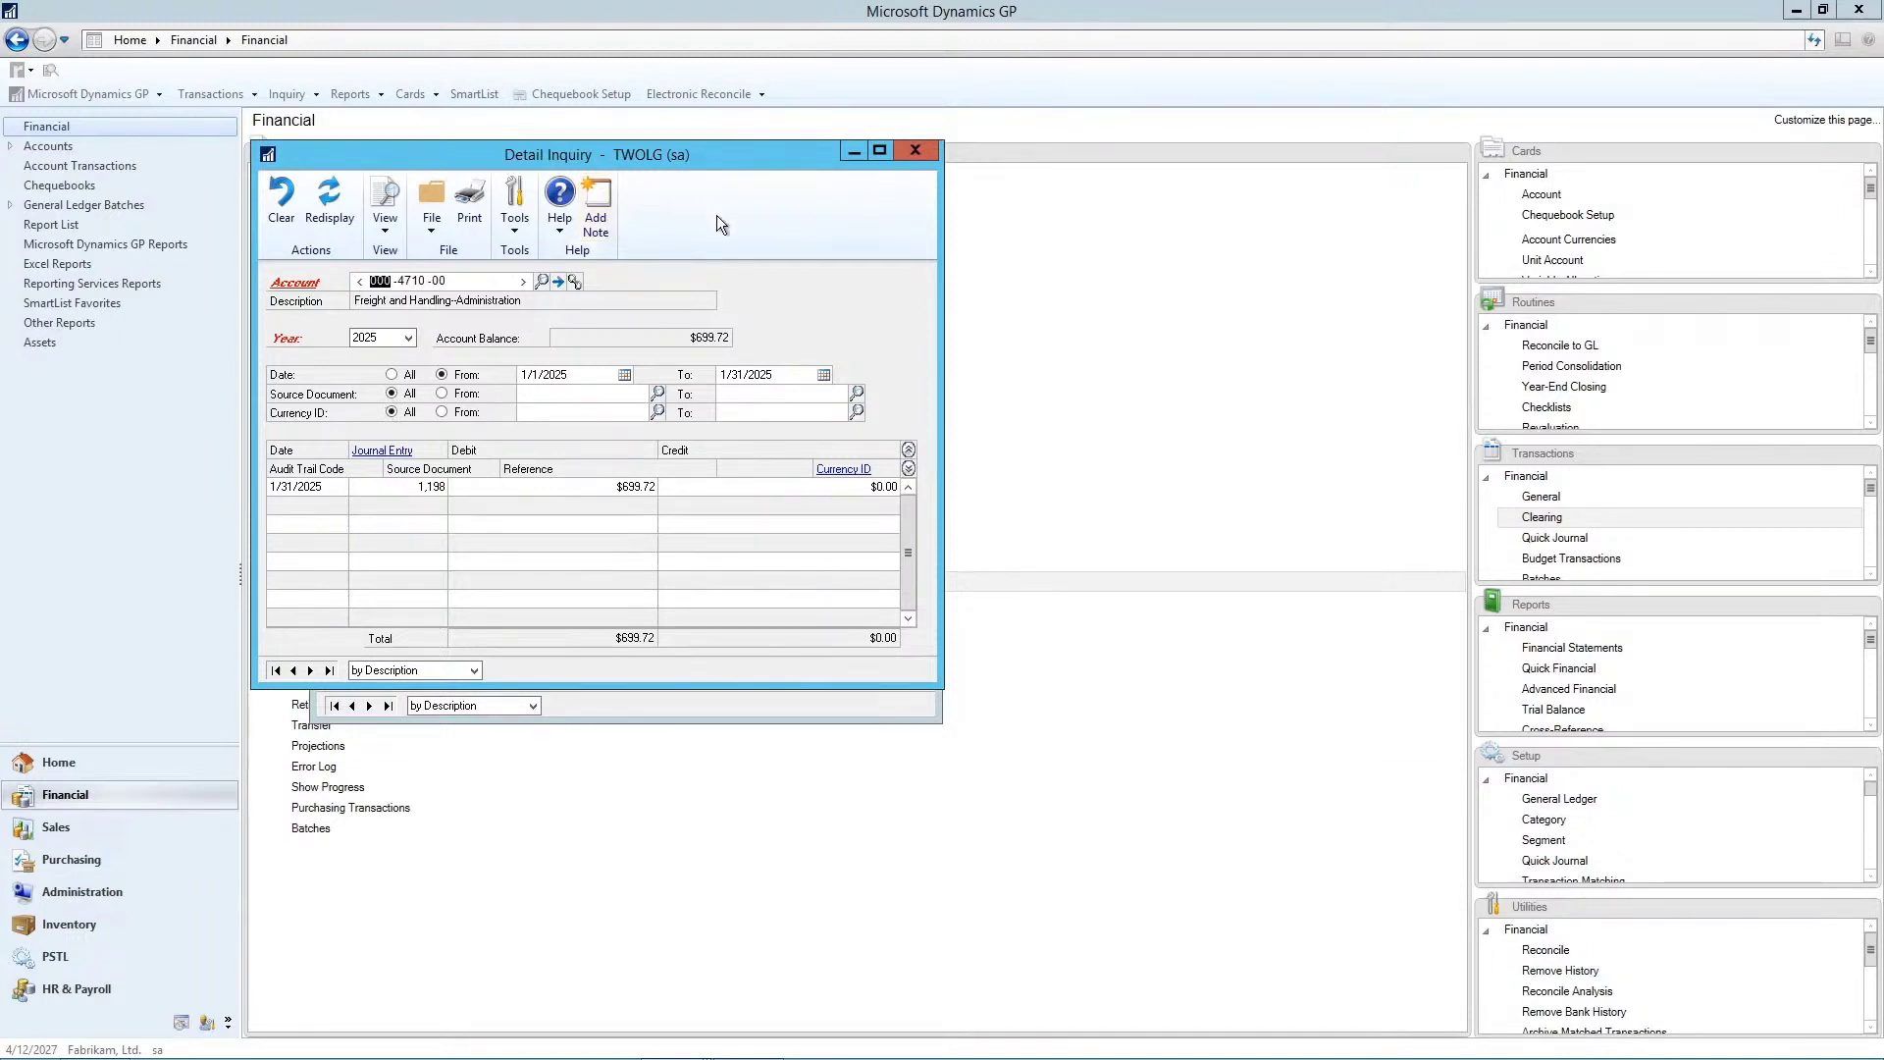
pyautogui.moveTo(750, 157); pyautogui.dragTo(881, 286)
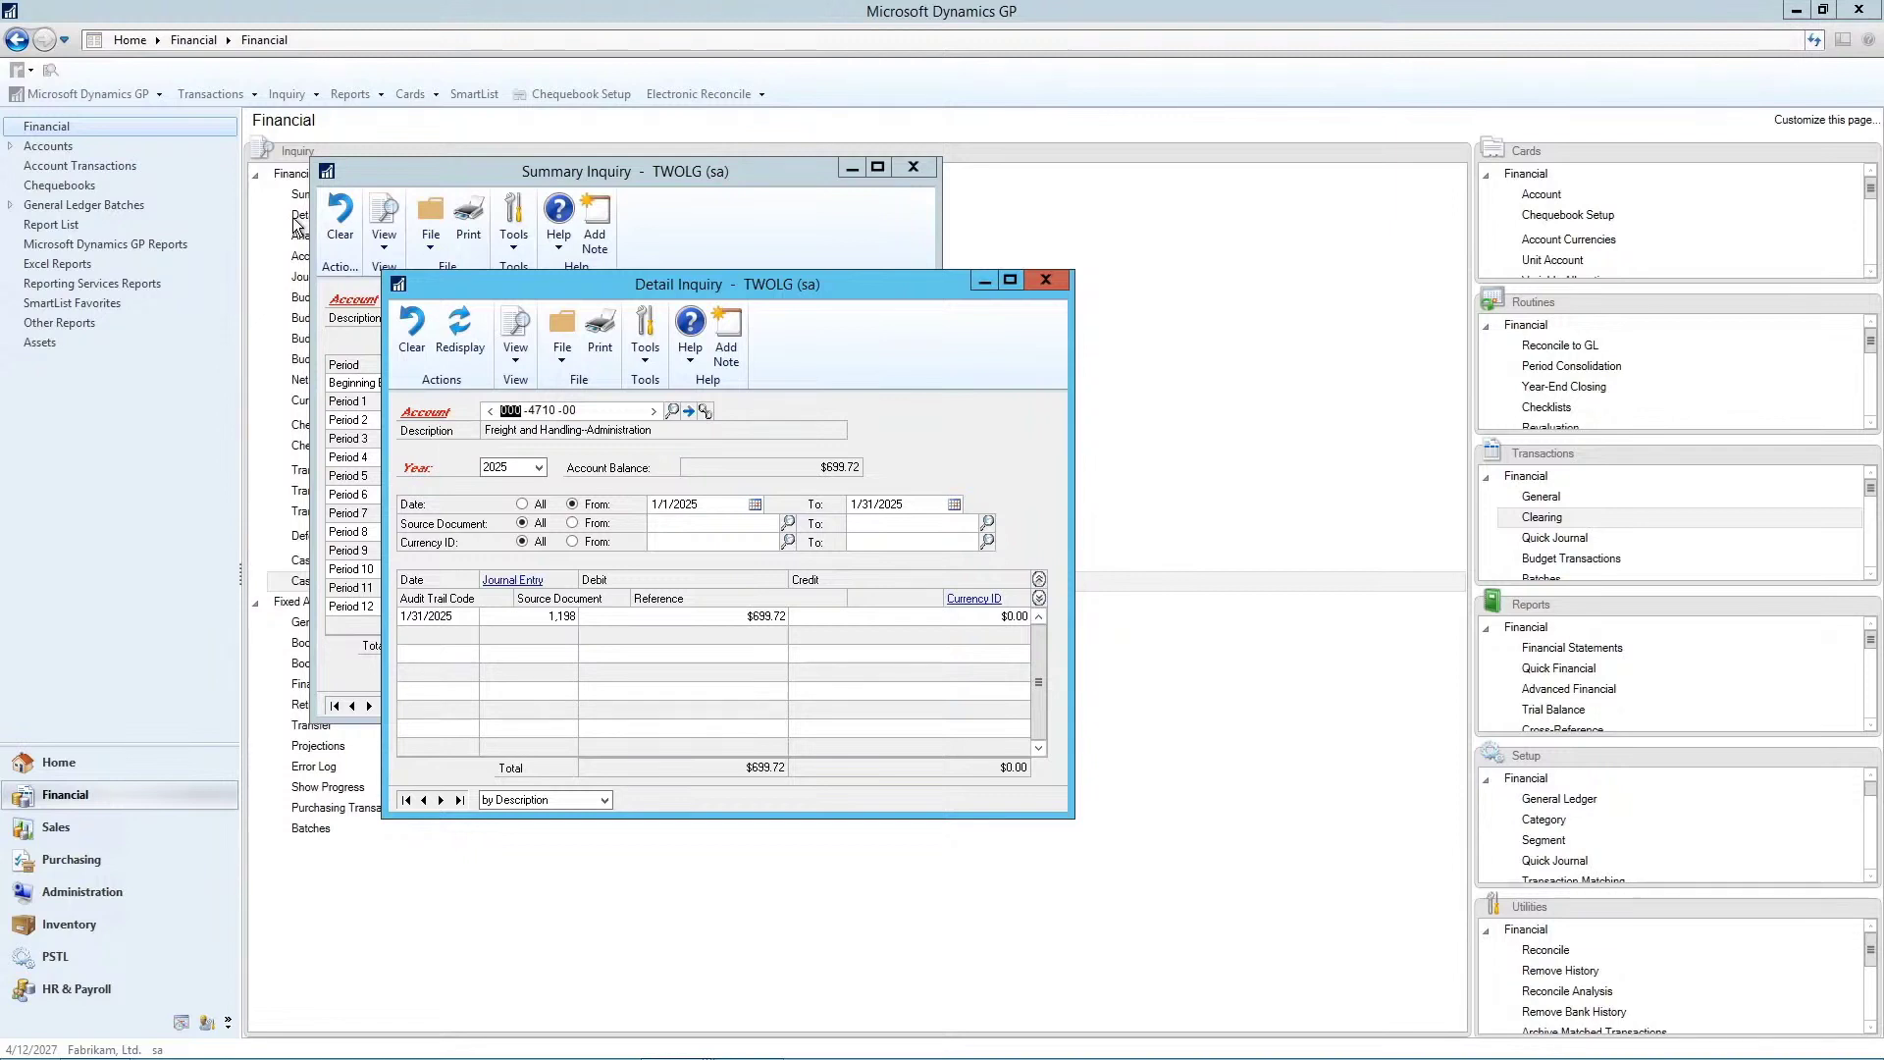
pyautogui.click(445, 615)
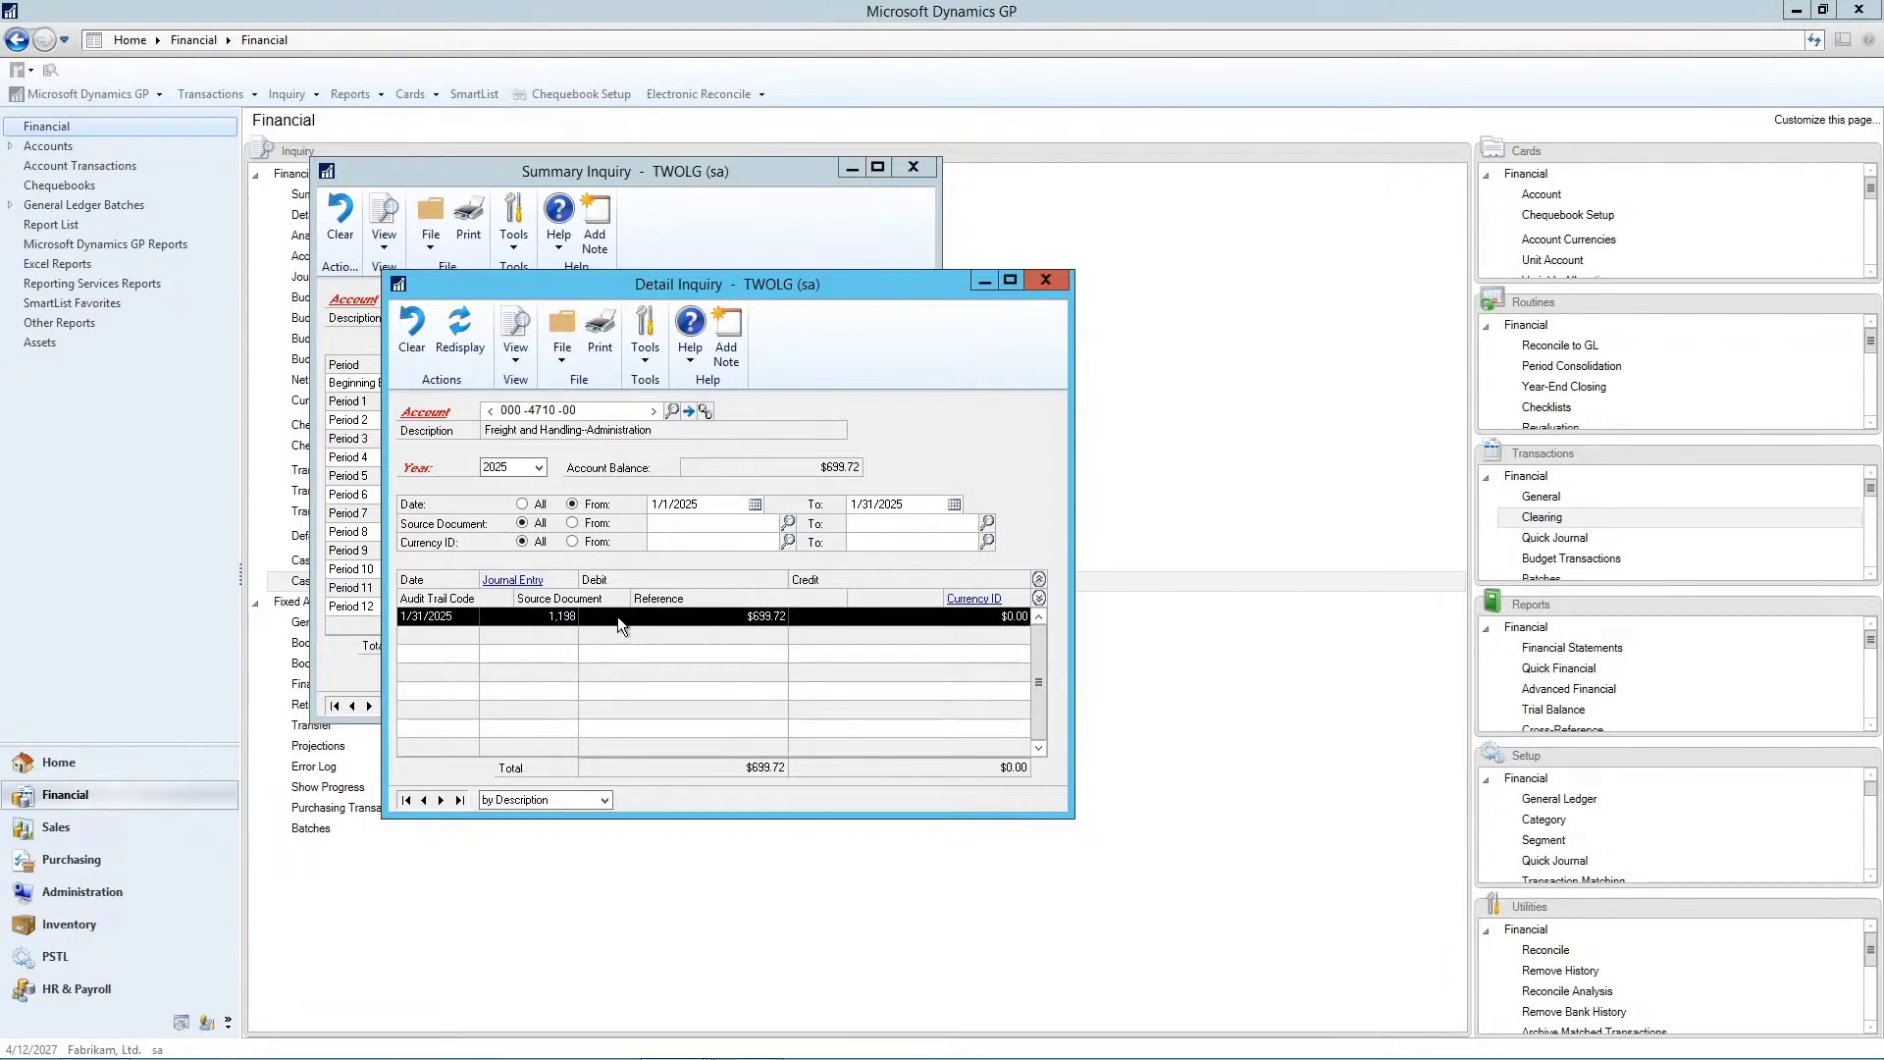
# Open journal entry 1,198 and its payables invoice 113001, reviewing its dates and distributions
pyautogui.click(539, 586)
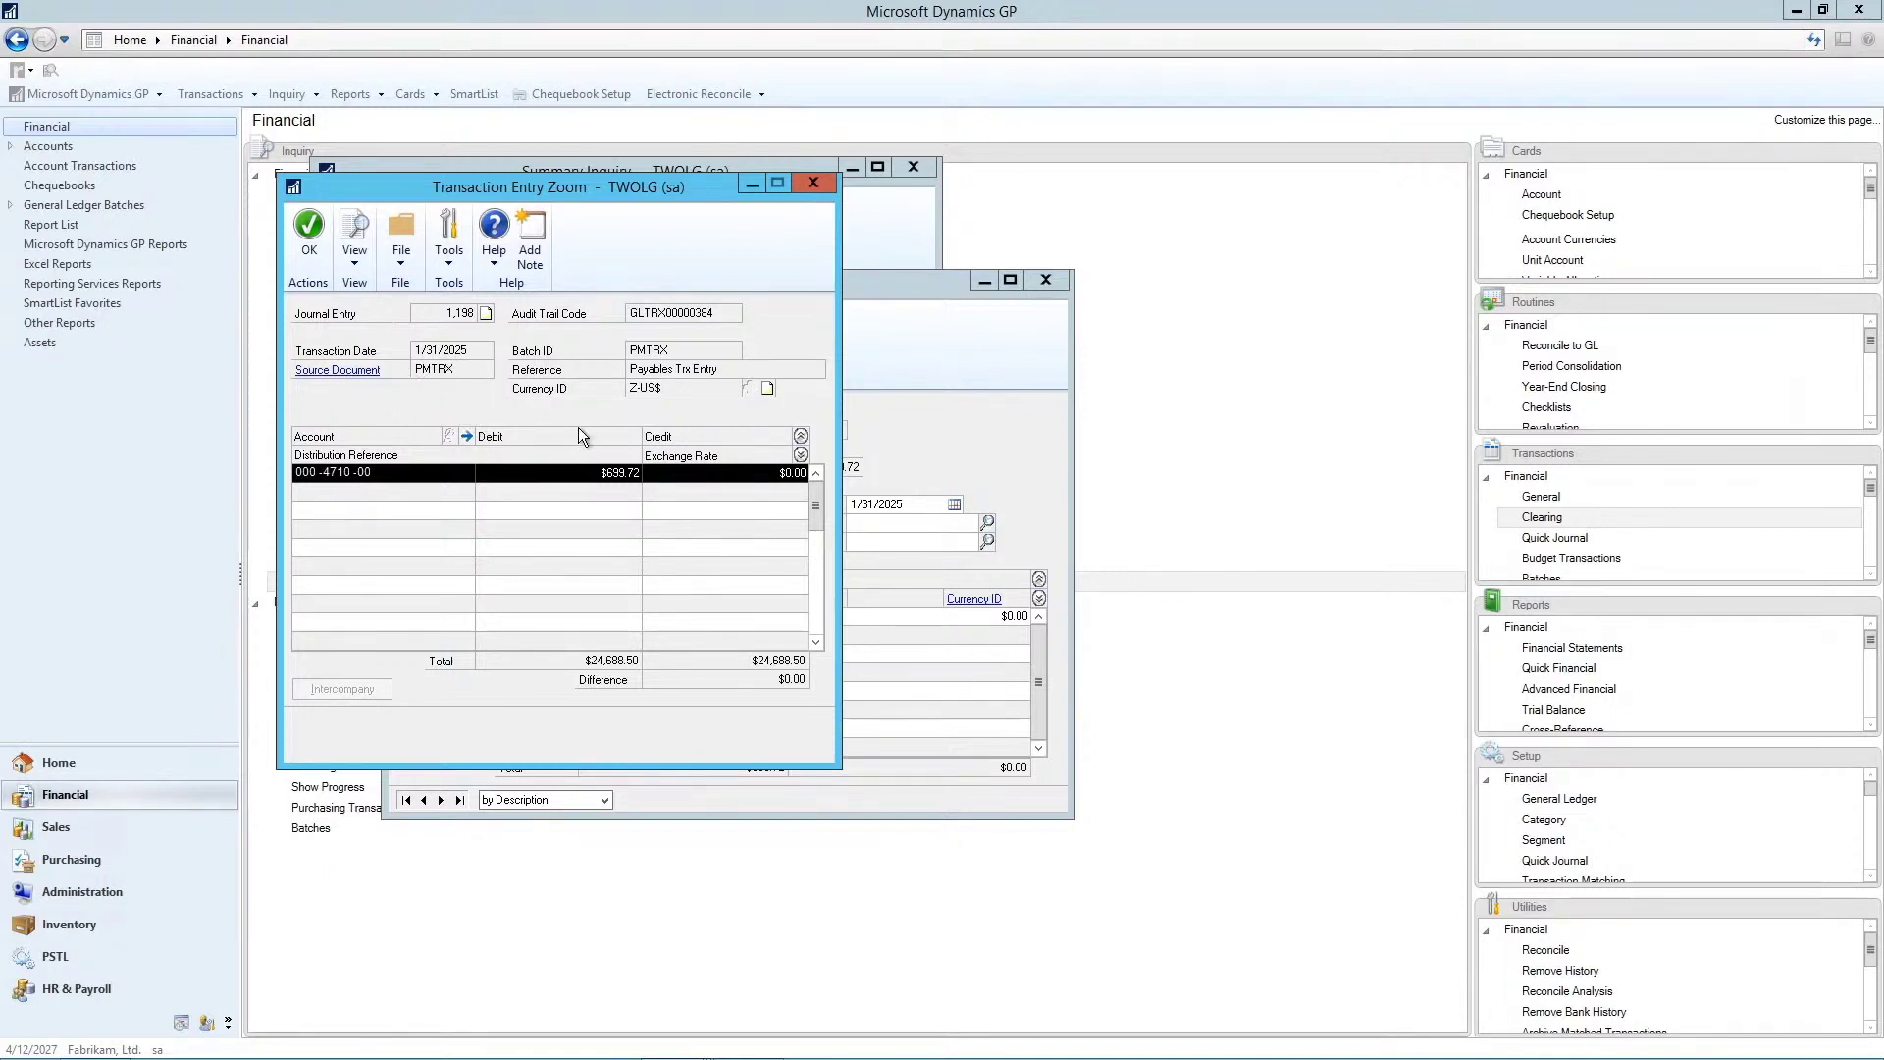
pyautogui.click(337, 372)
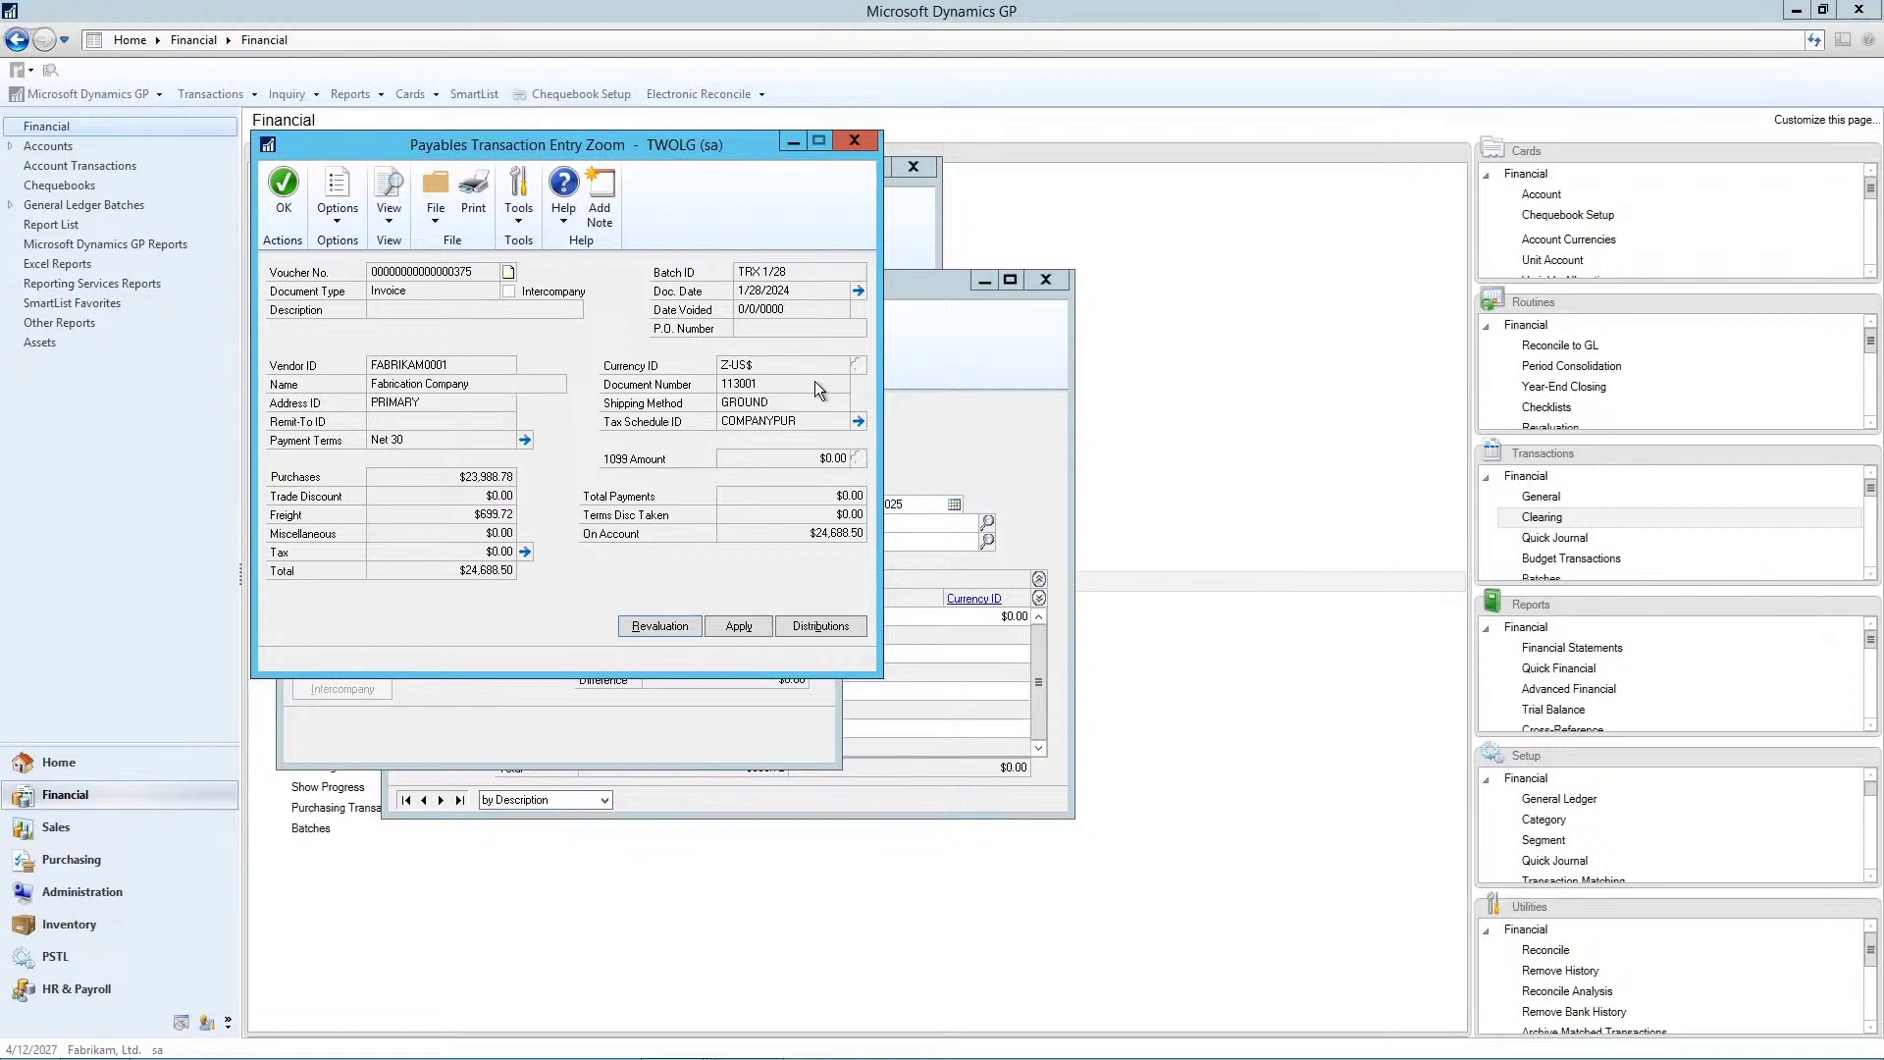
pyautogui.click(859, 291)
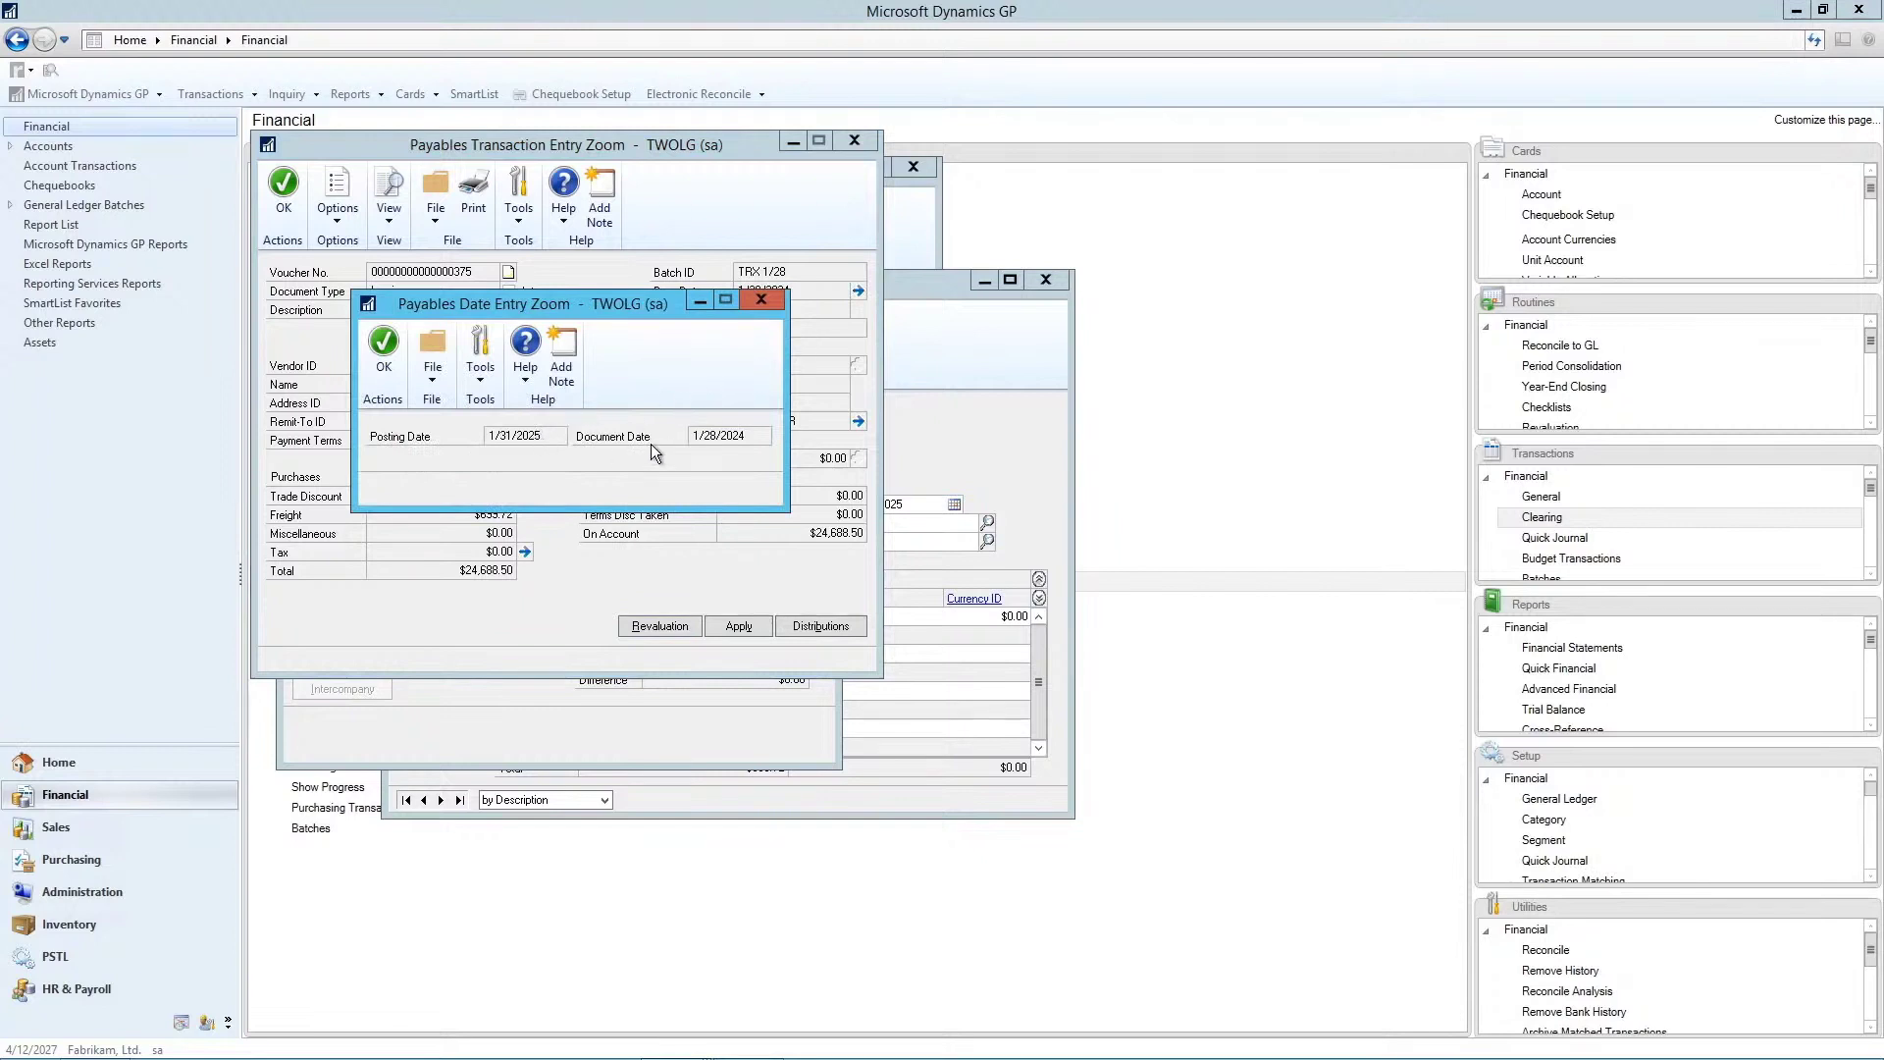
pyautogui.click(762, 299)
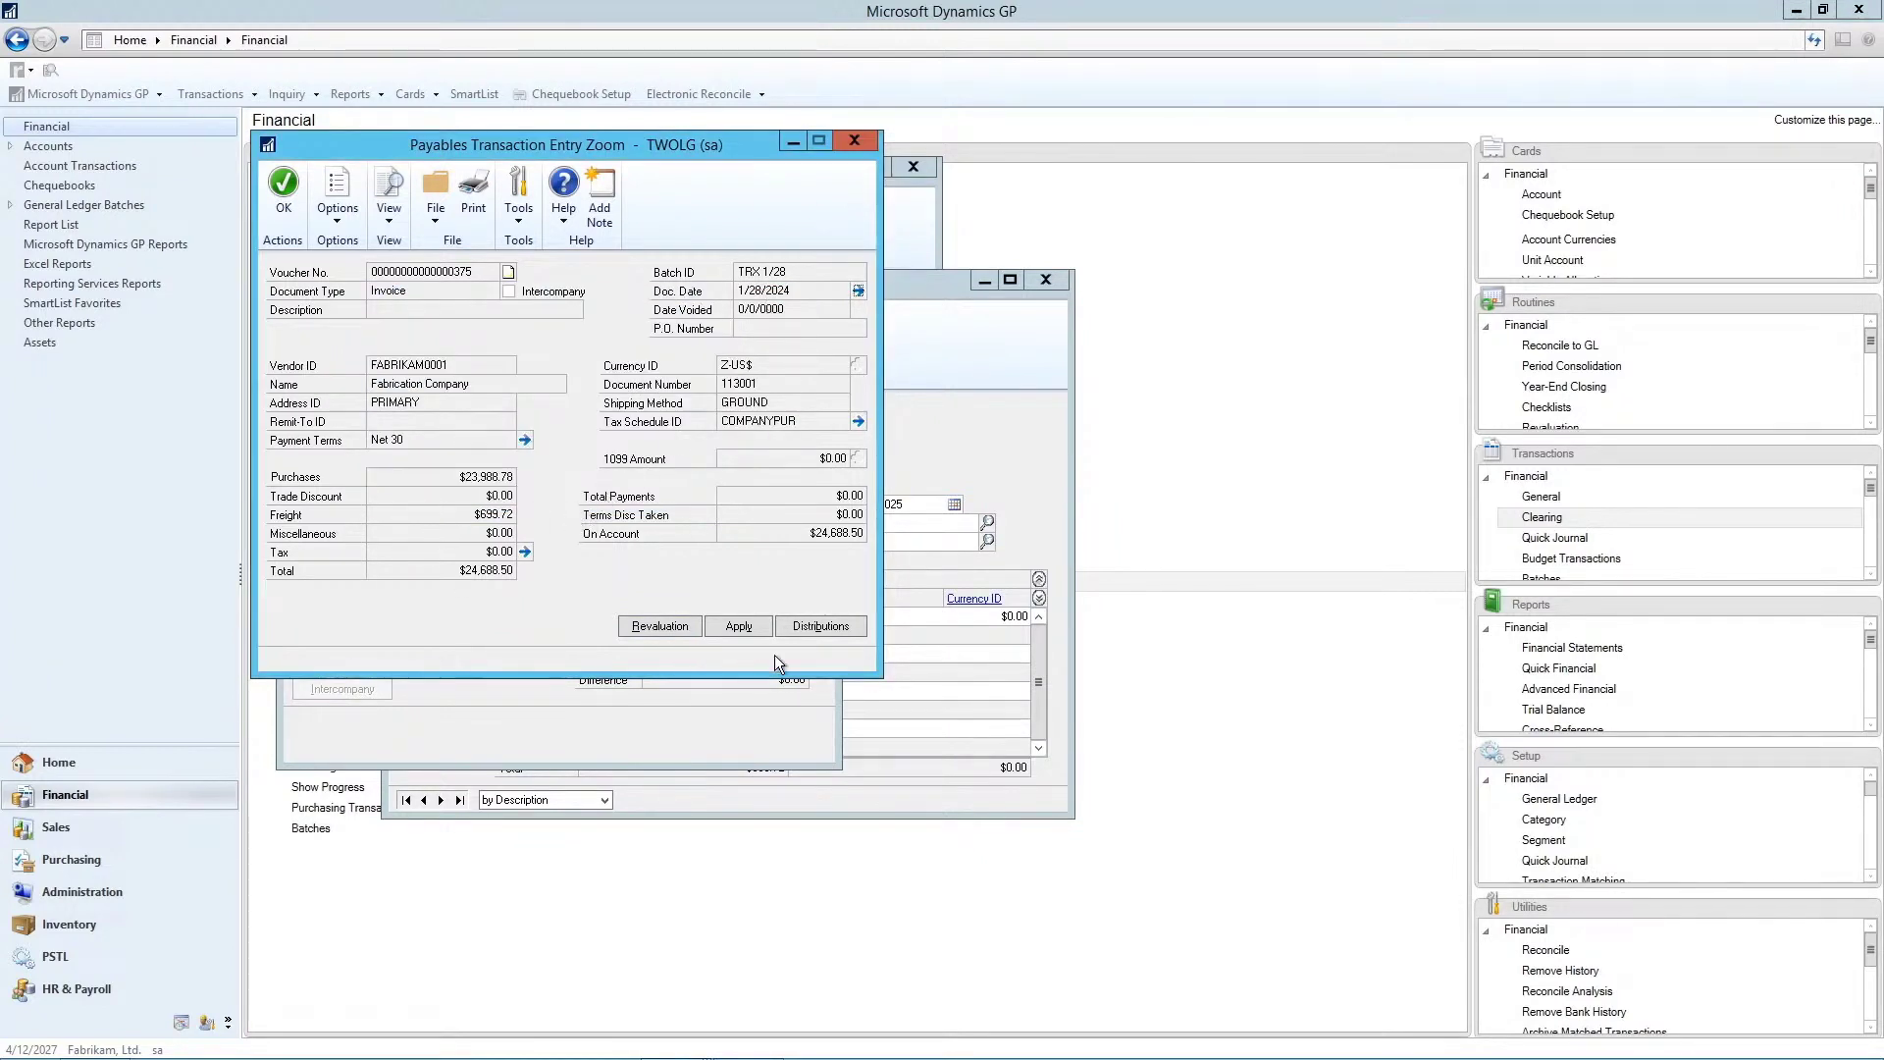
pyautogui.click(822, 626)
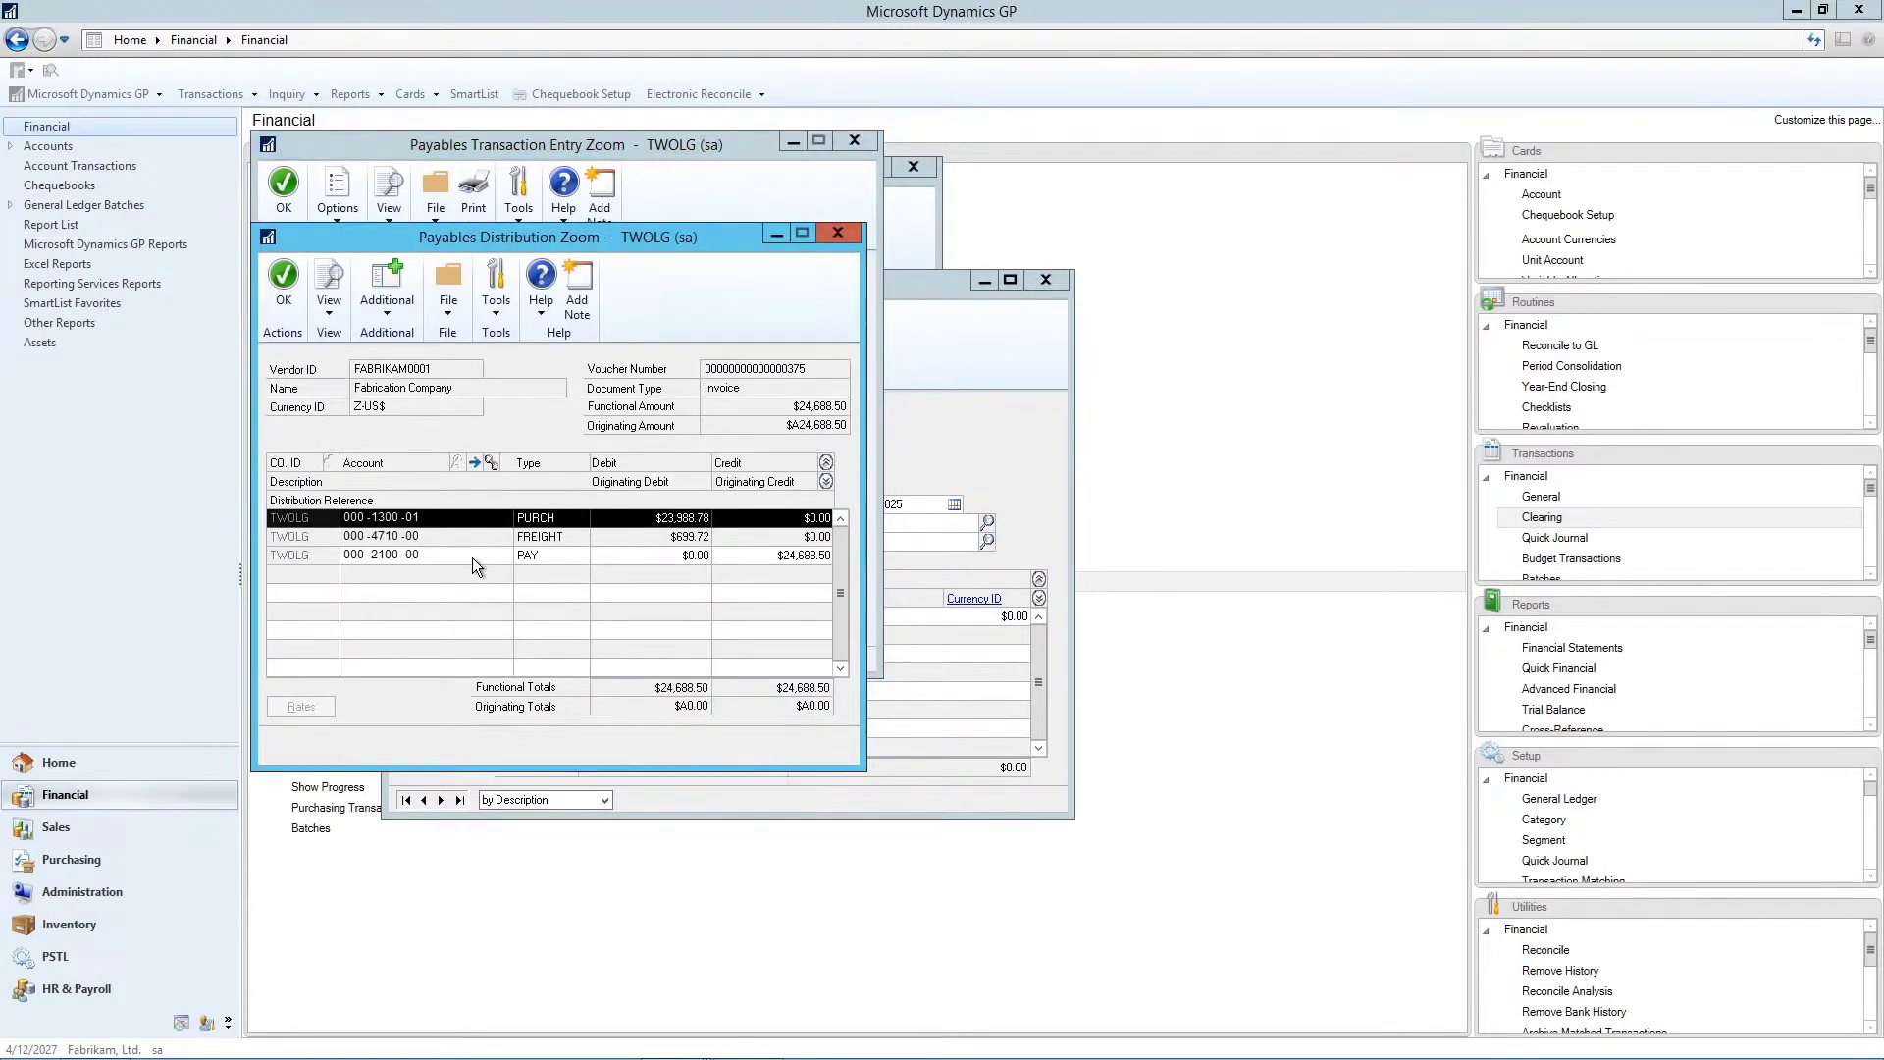
pyautogui.click(282, 277)
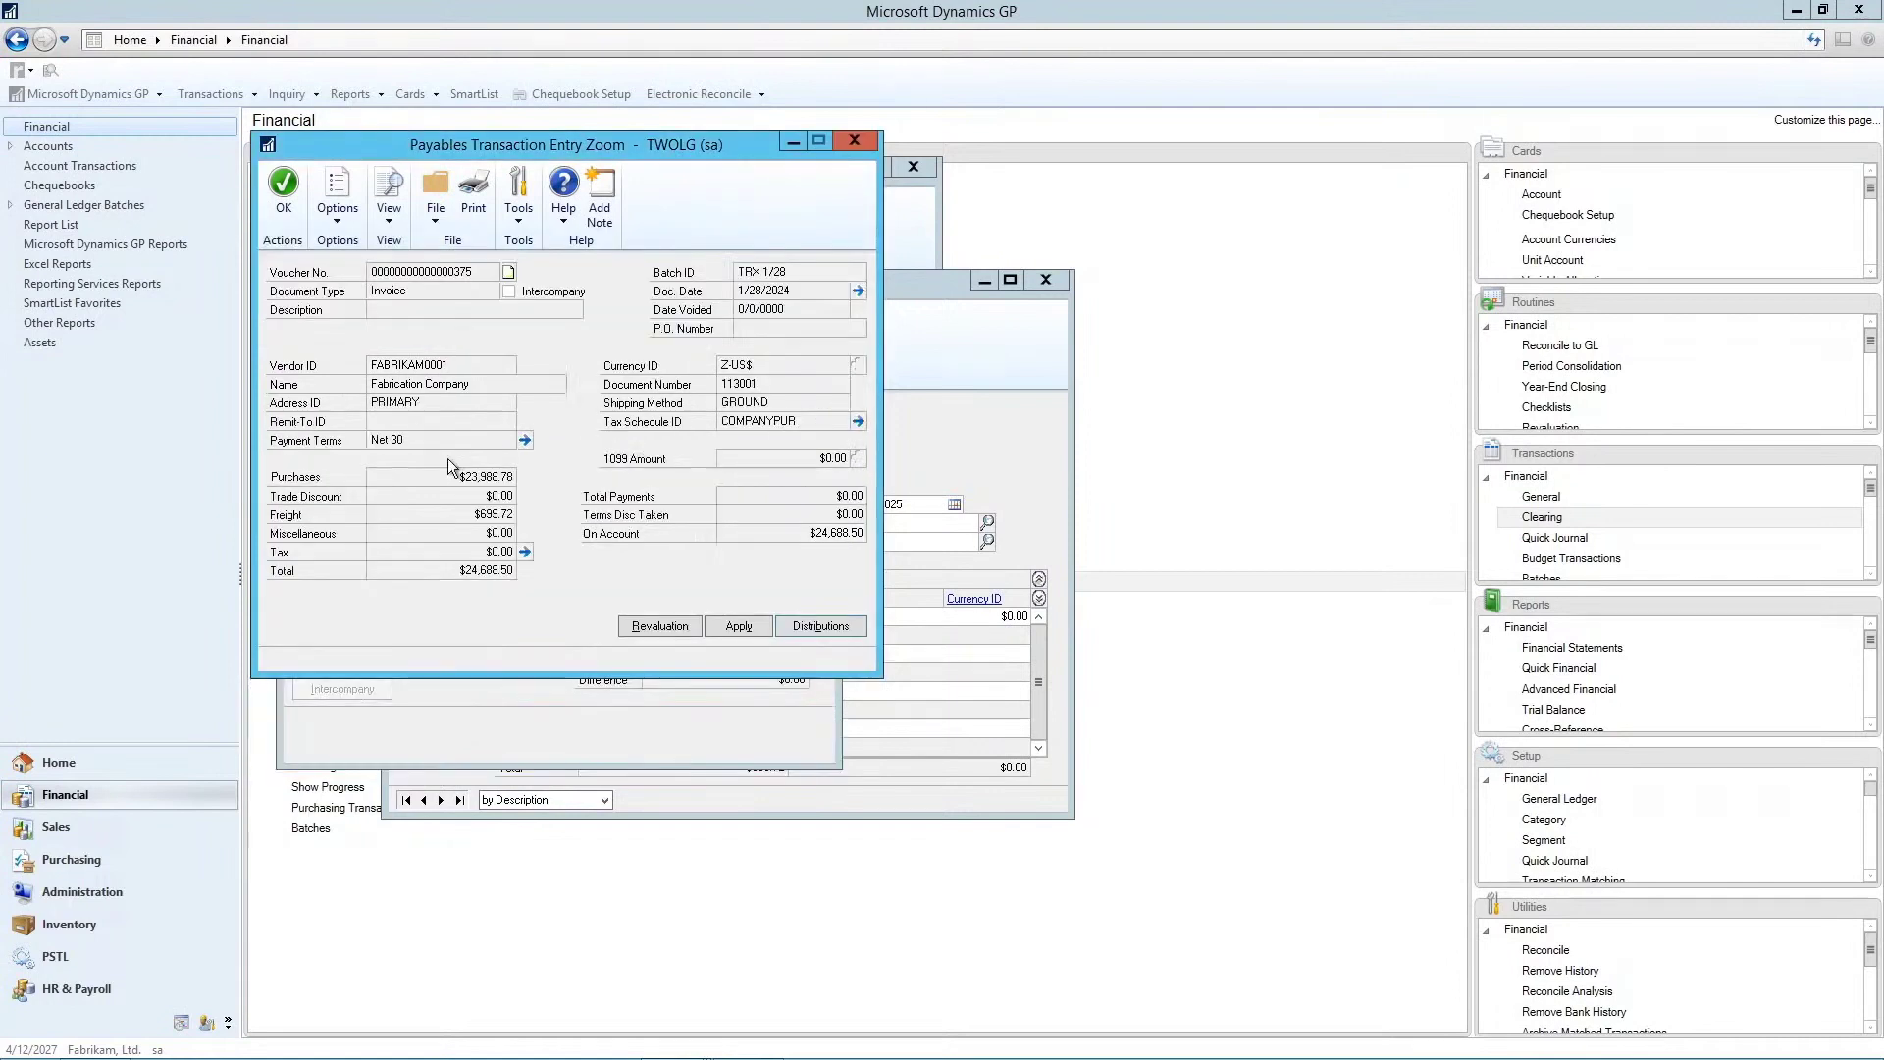
# Check the payments applied to invoice 113001, then close the zoom and Detail Inquiry windows
pyautogui.click(728, 628)
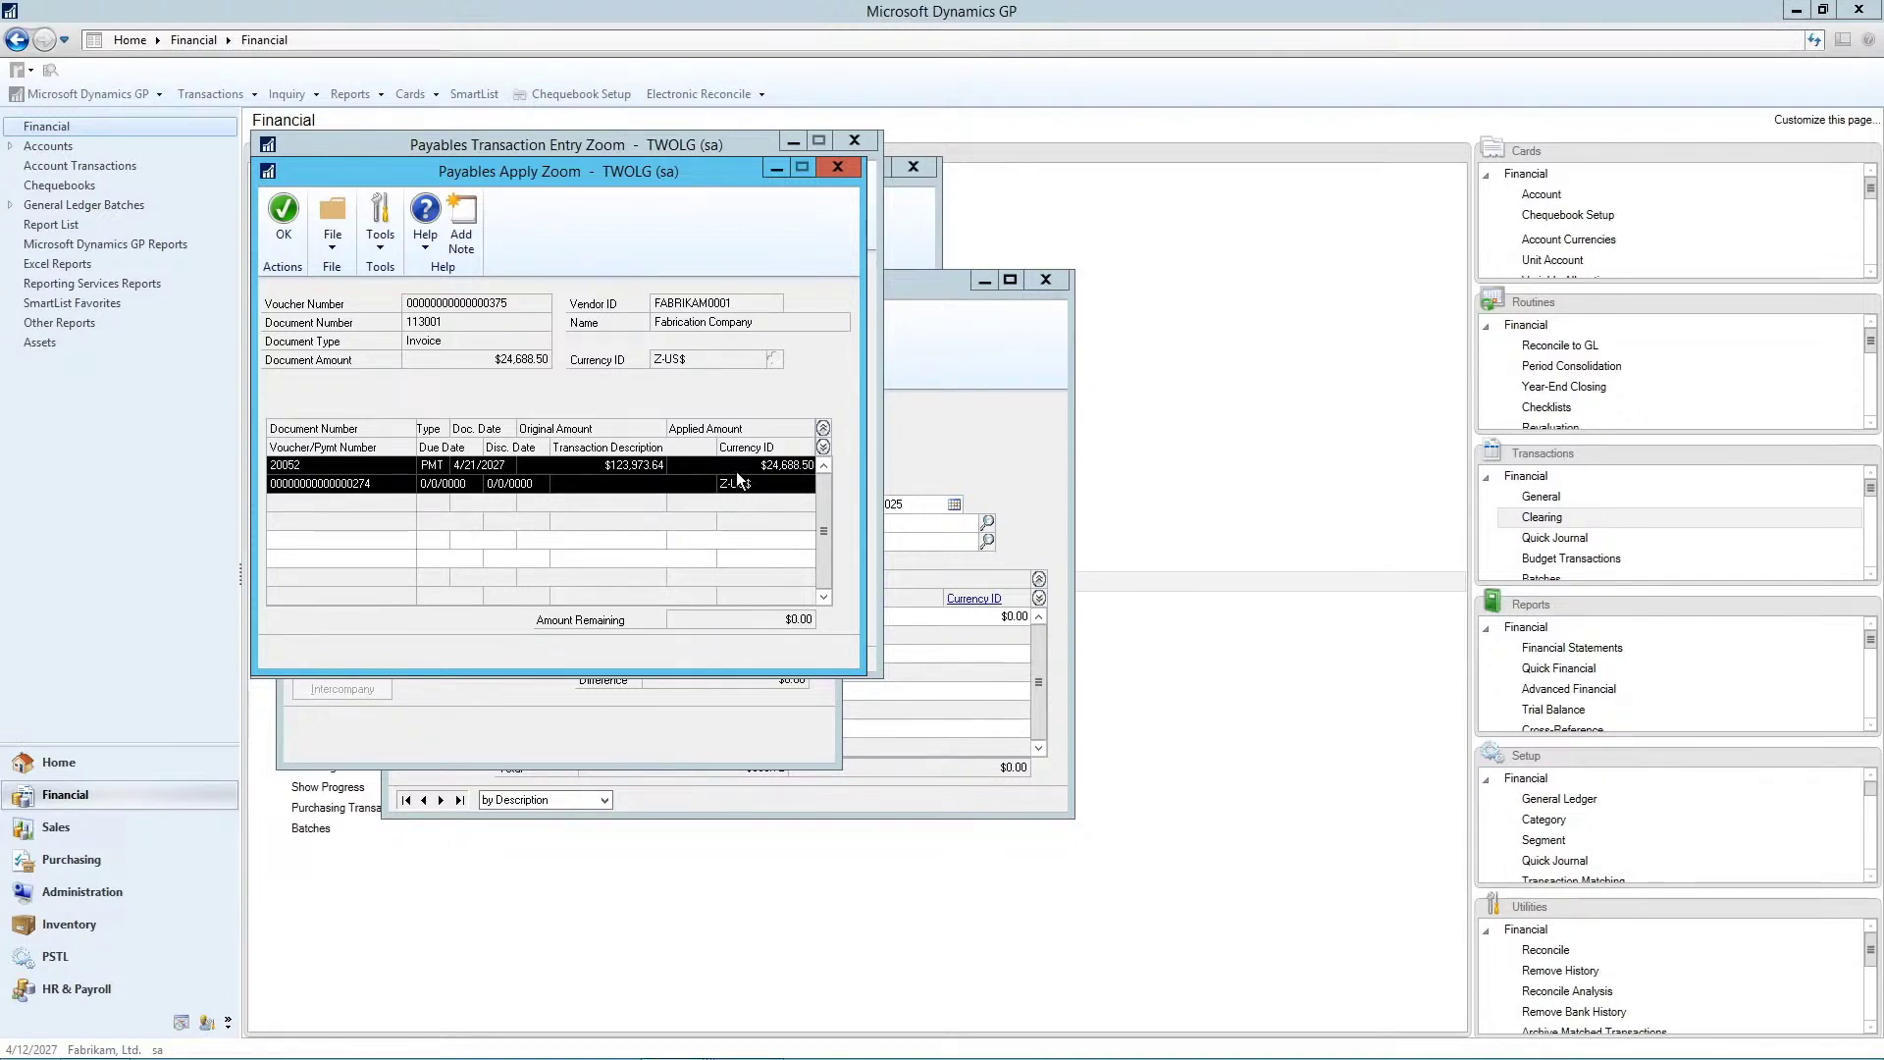
pyautogui.click(283, 211)
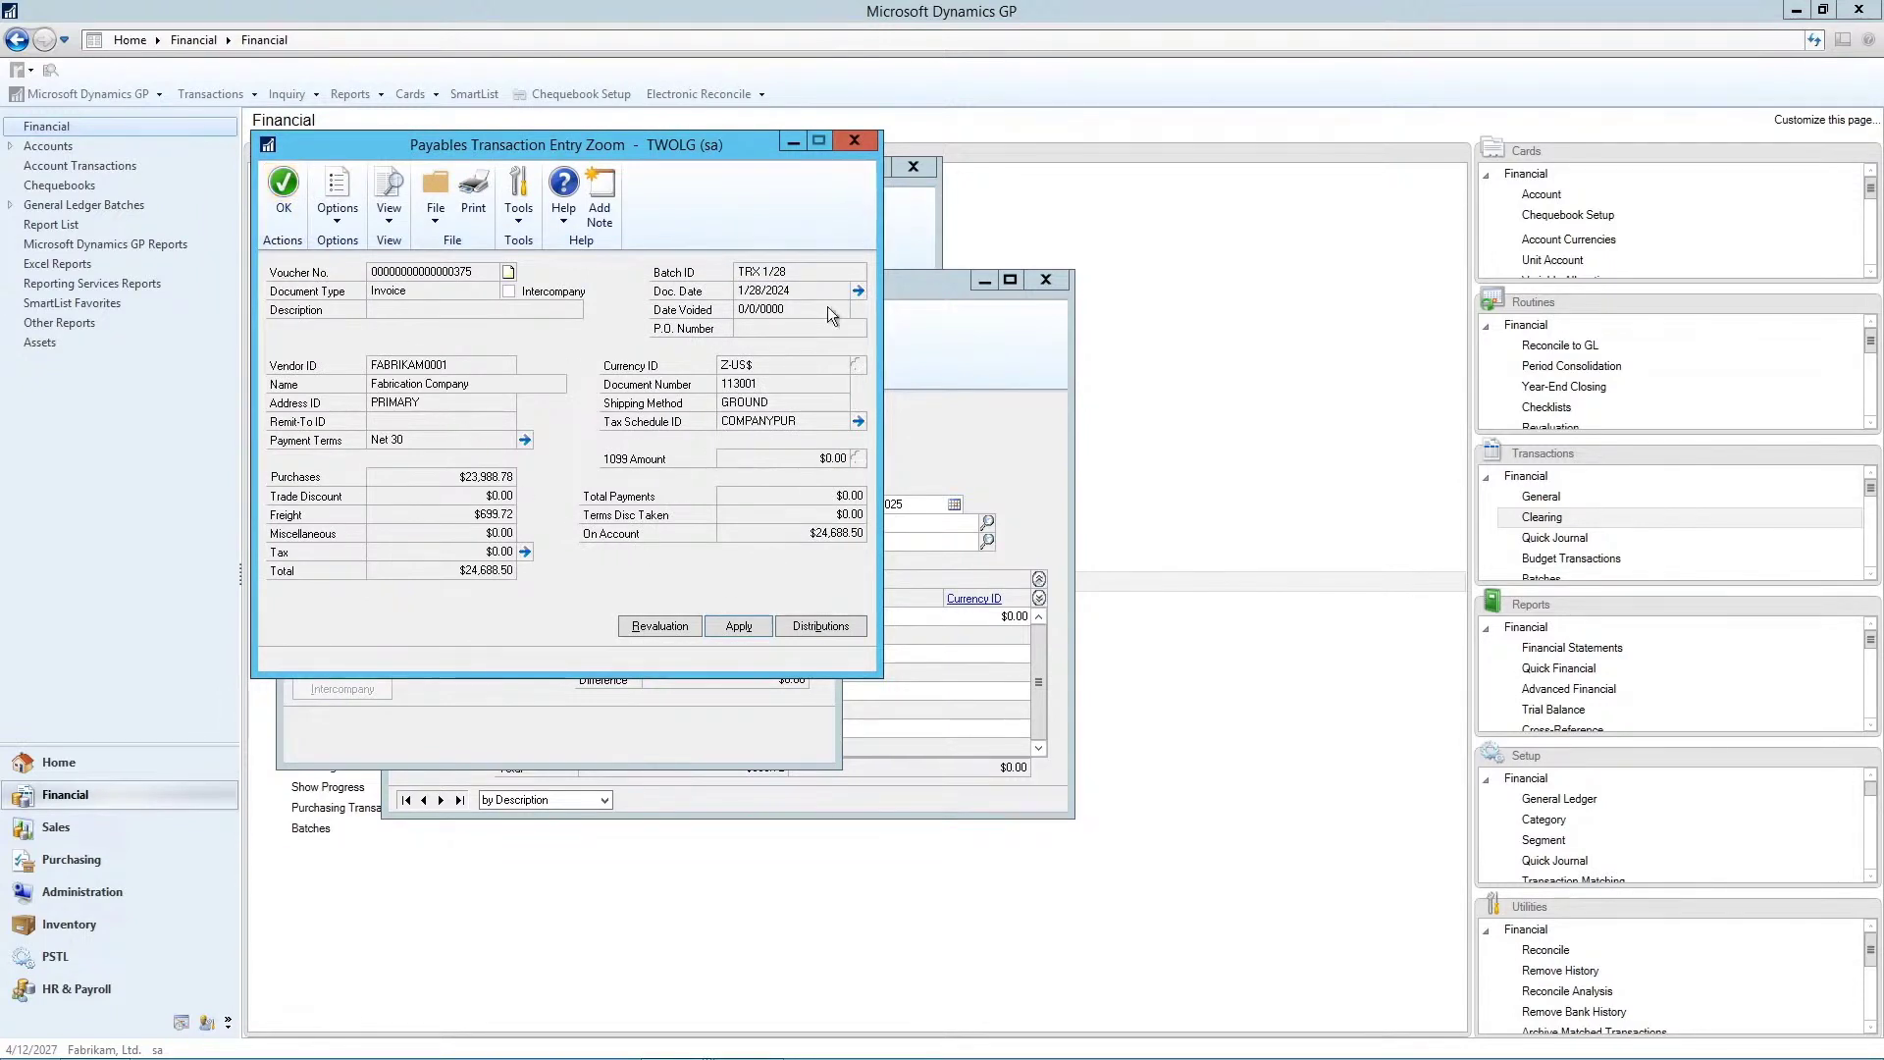
pyautogui.click(855, 140)
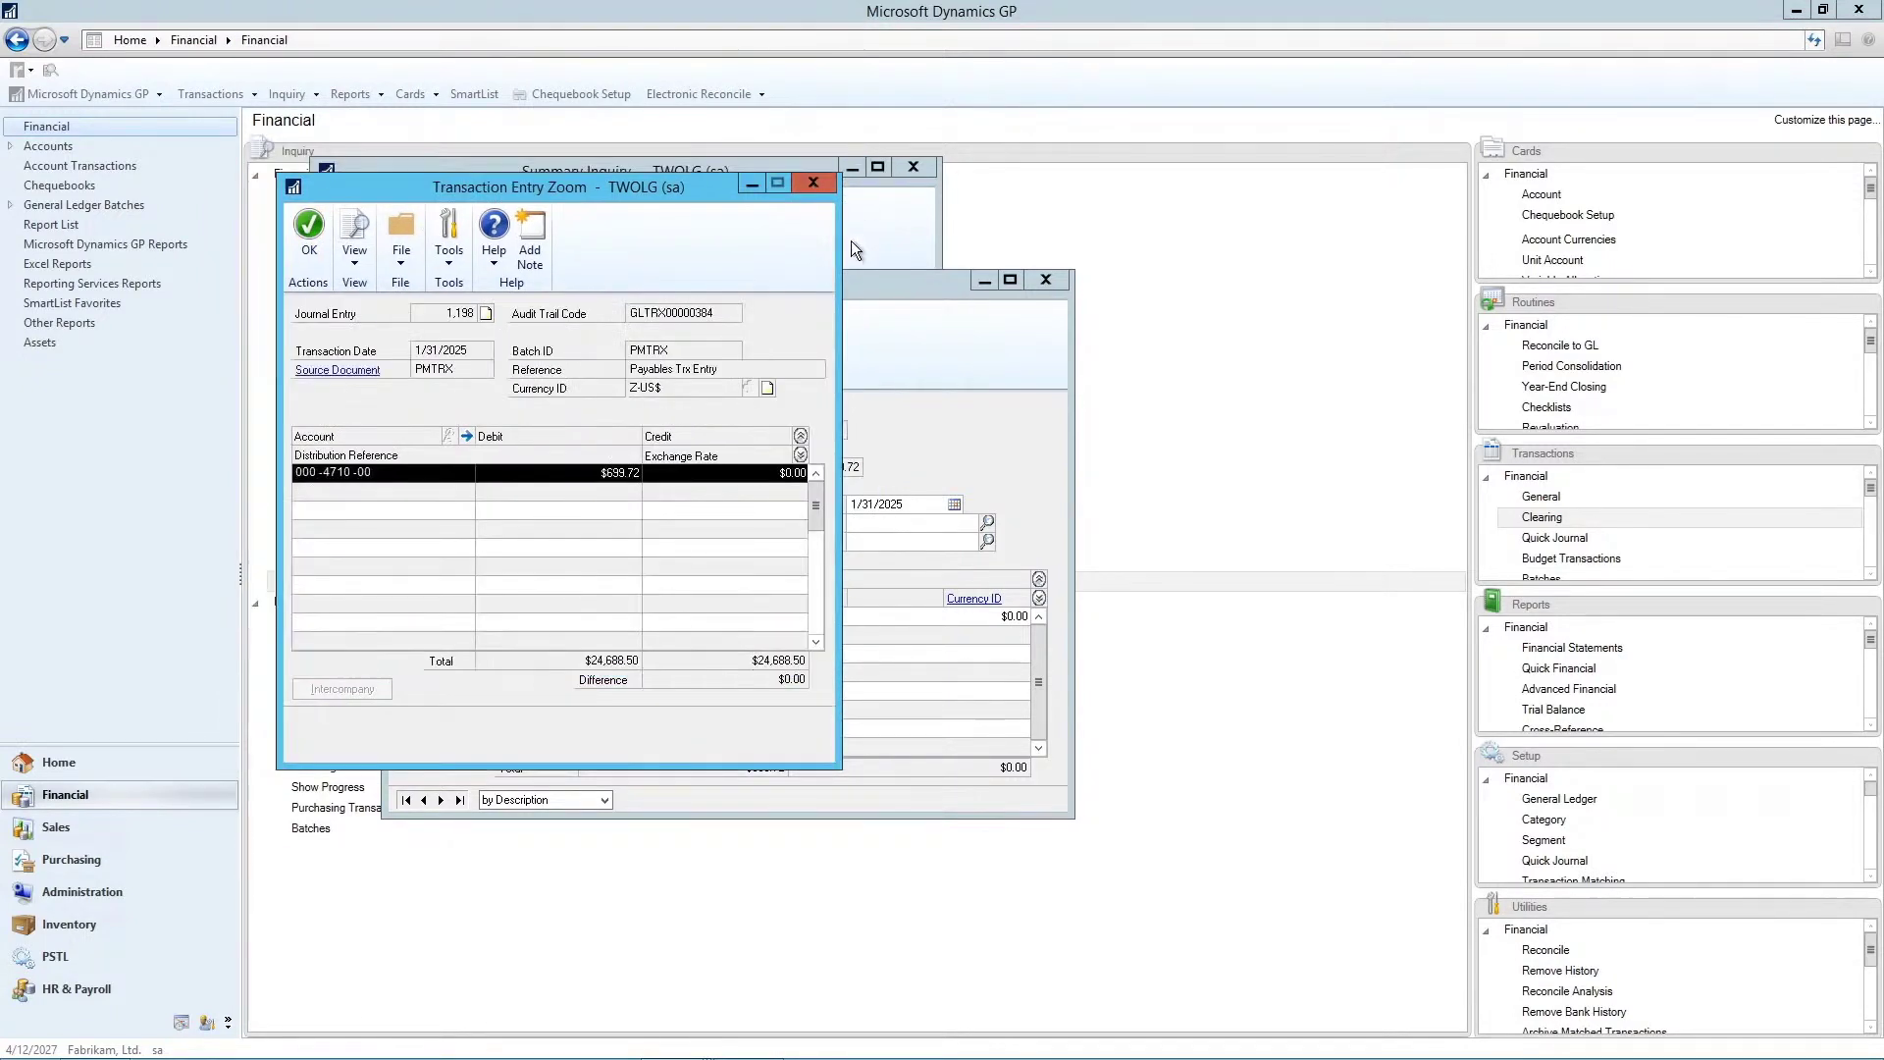
pyautogui.click(824, 186)
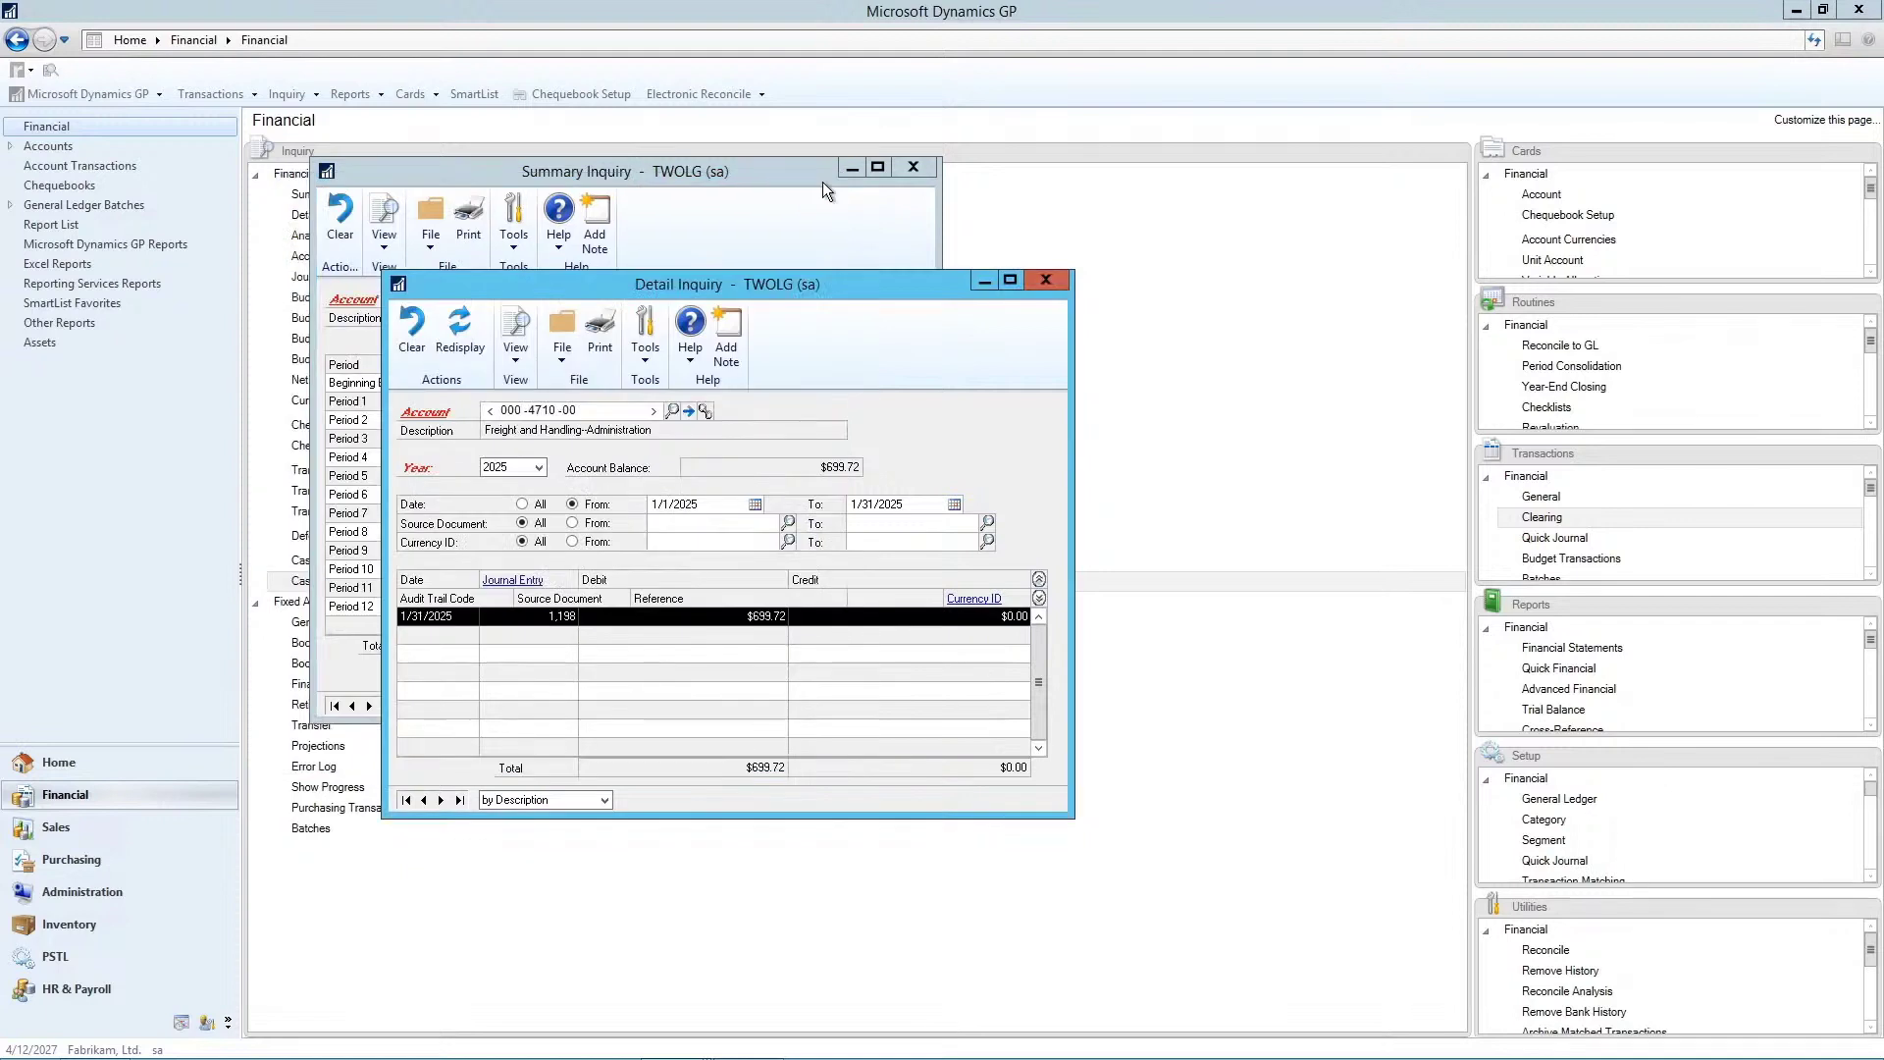
pyautogui.click(1046, 281)
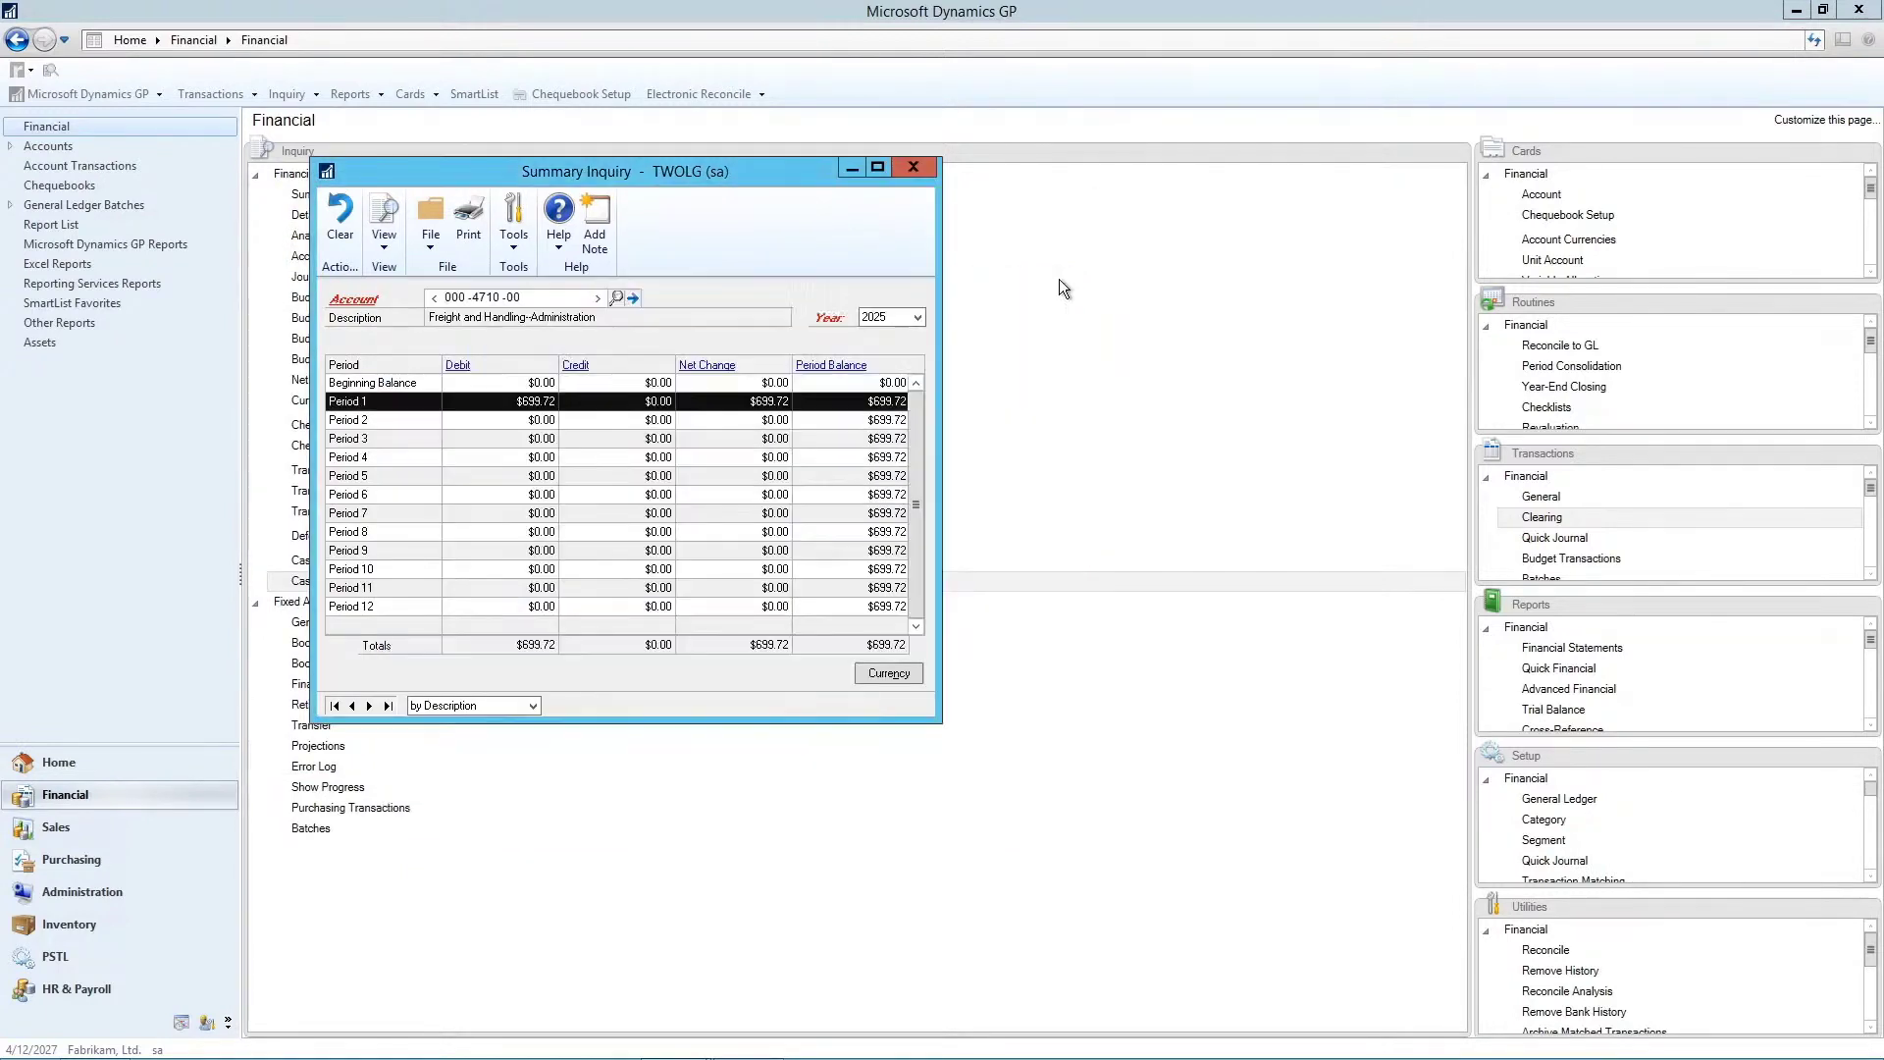
# Close Summary Inquiry and load journal entry 3536 in Journal Entry Inquiry
pyautogui.click(915, 169)
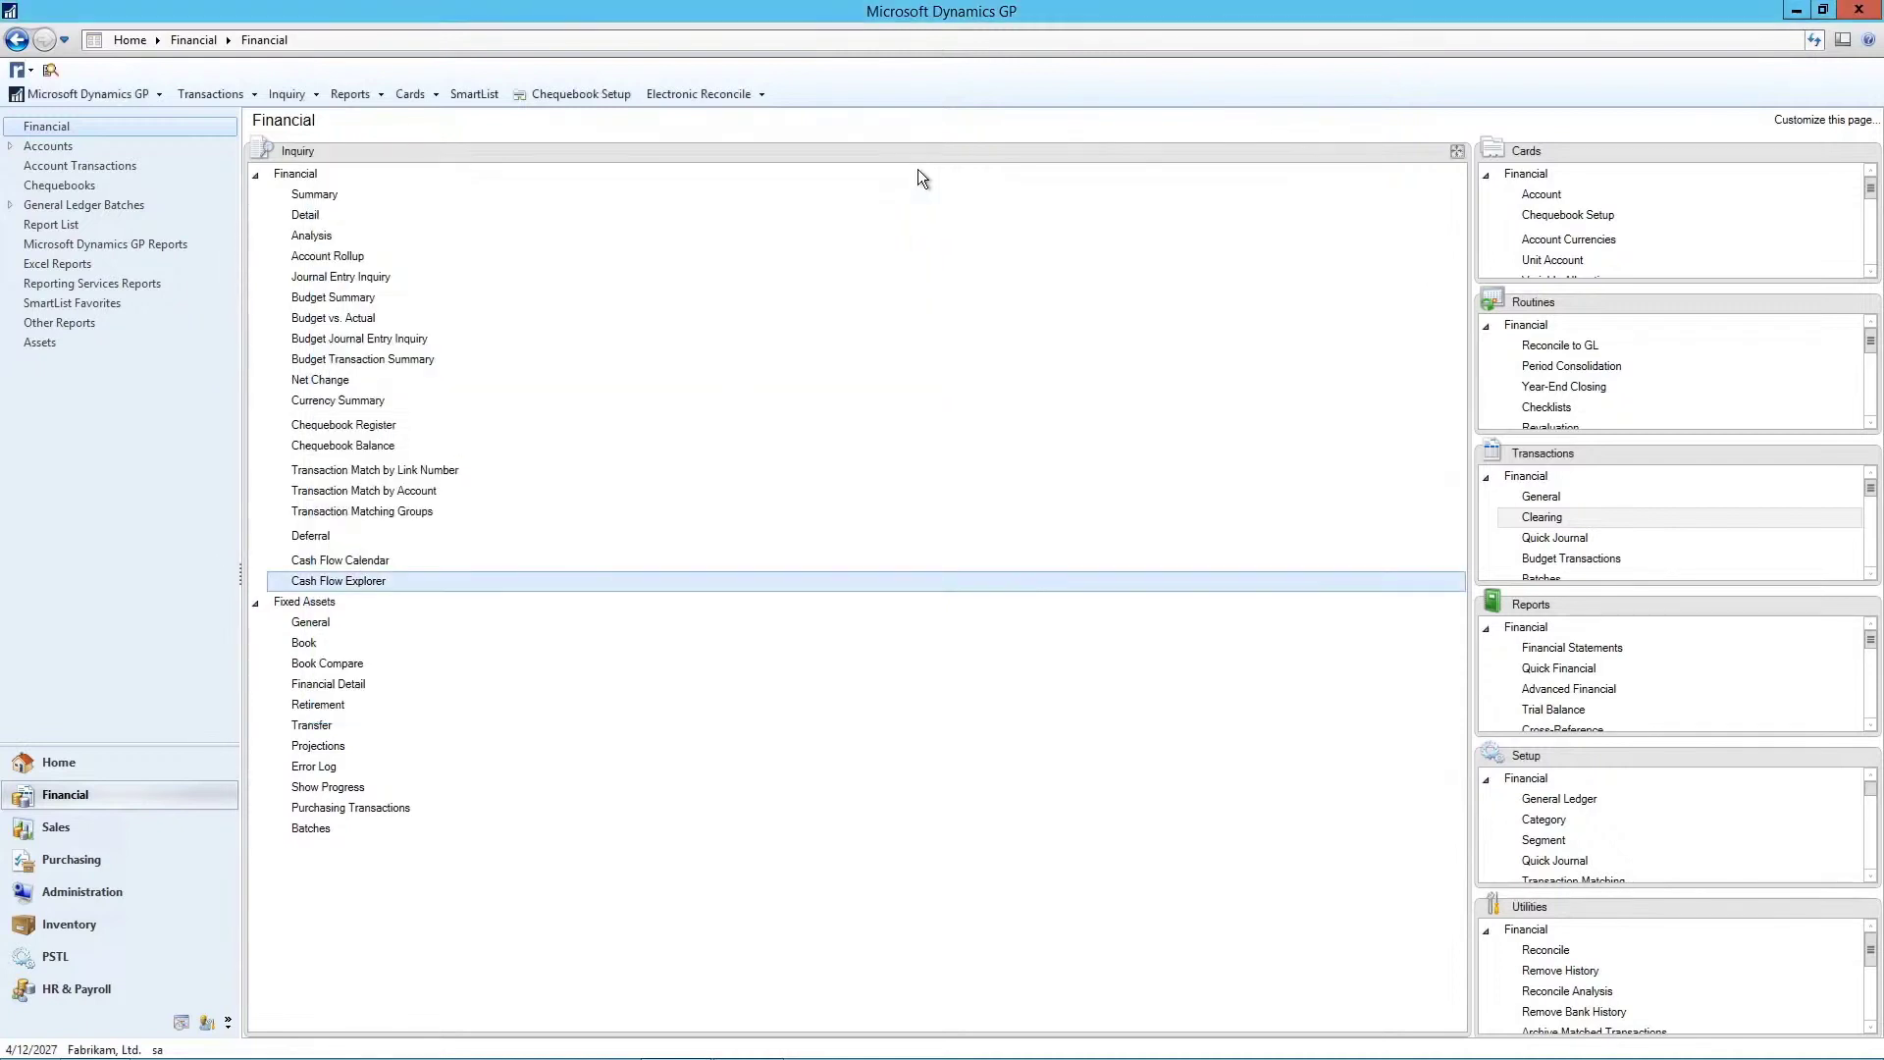
pyautogui.click(342, 278)
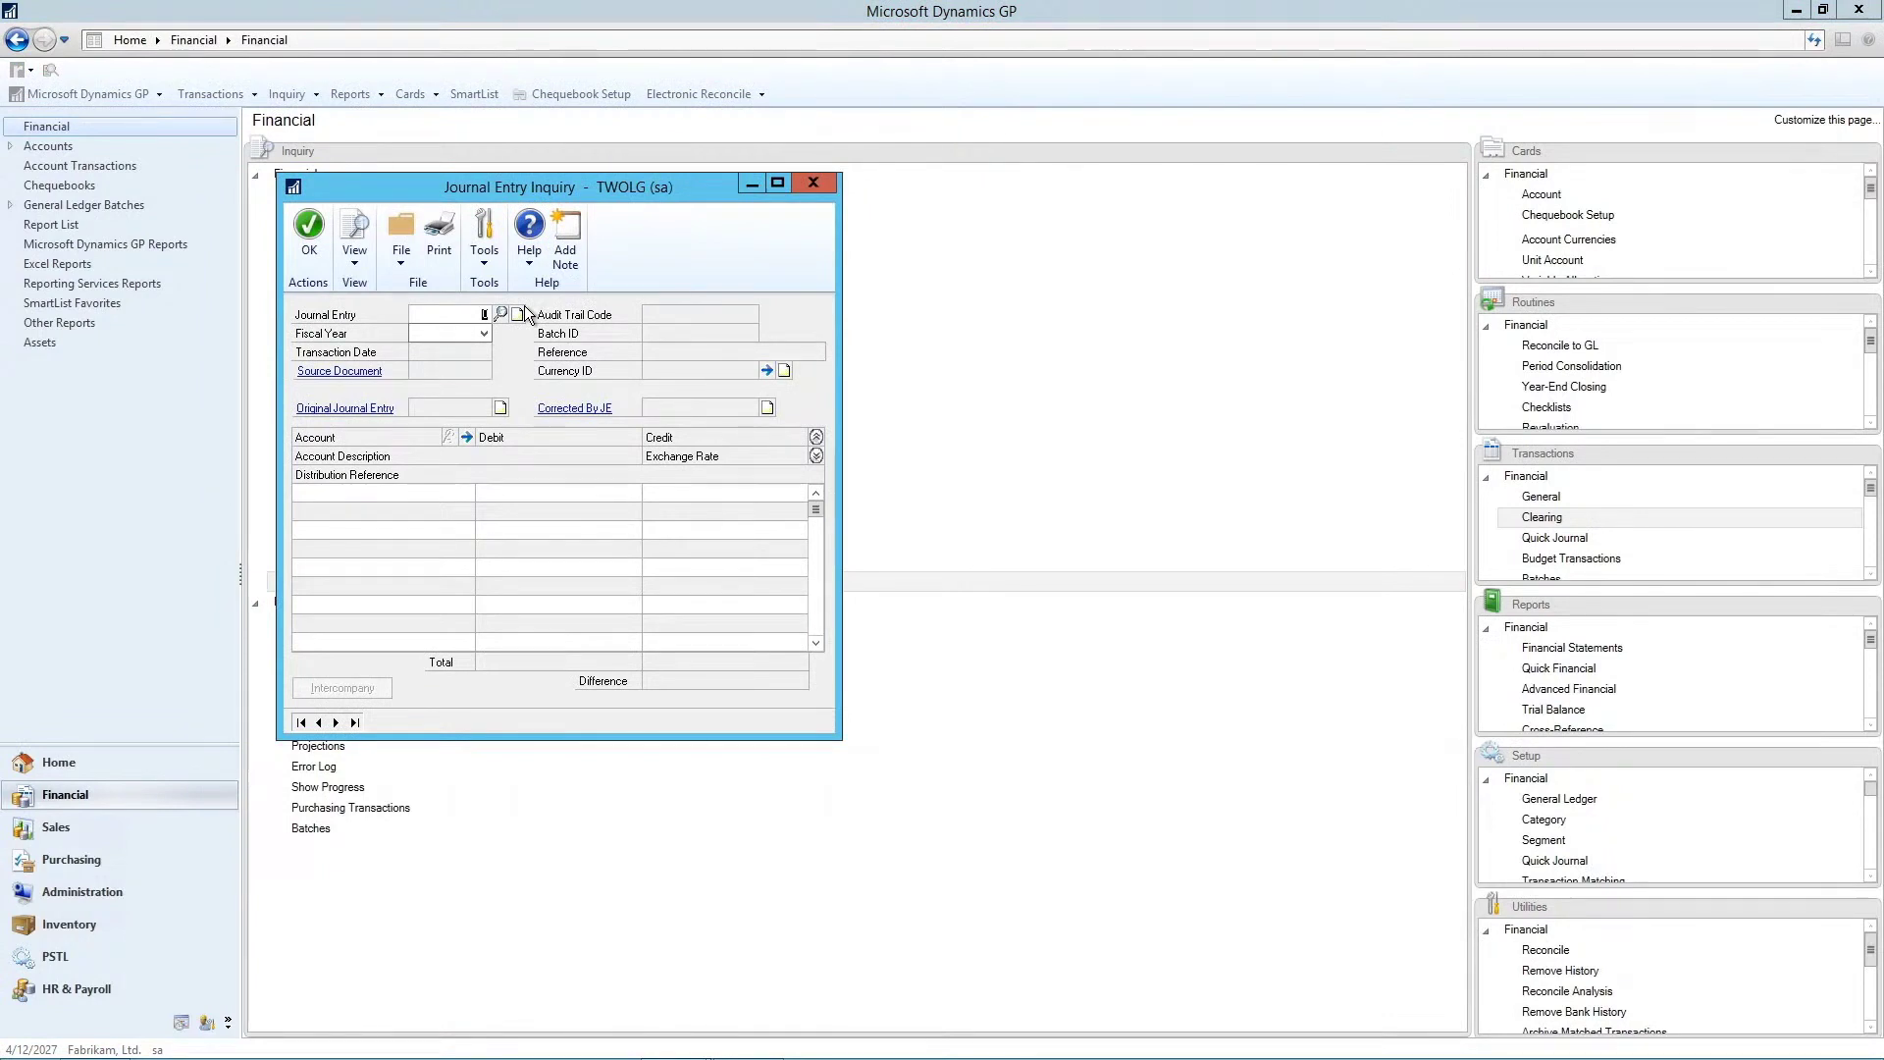
pyautogui.write('3536')
pyautogui.press('Tab')
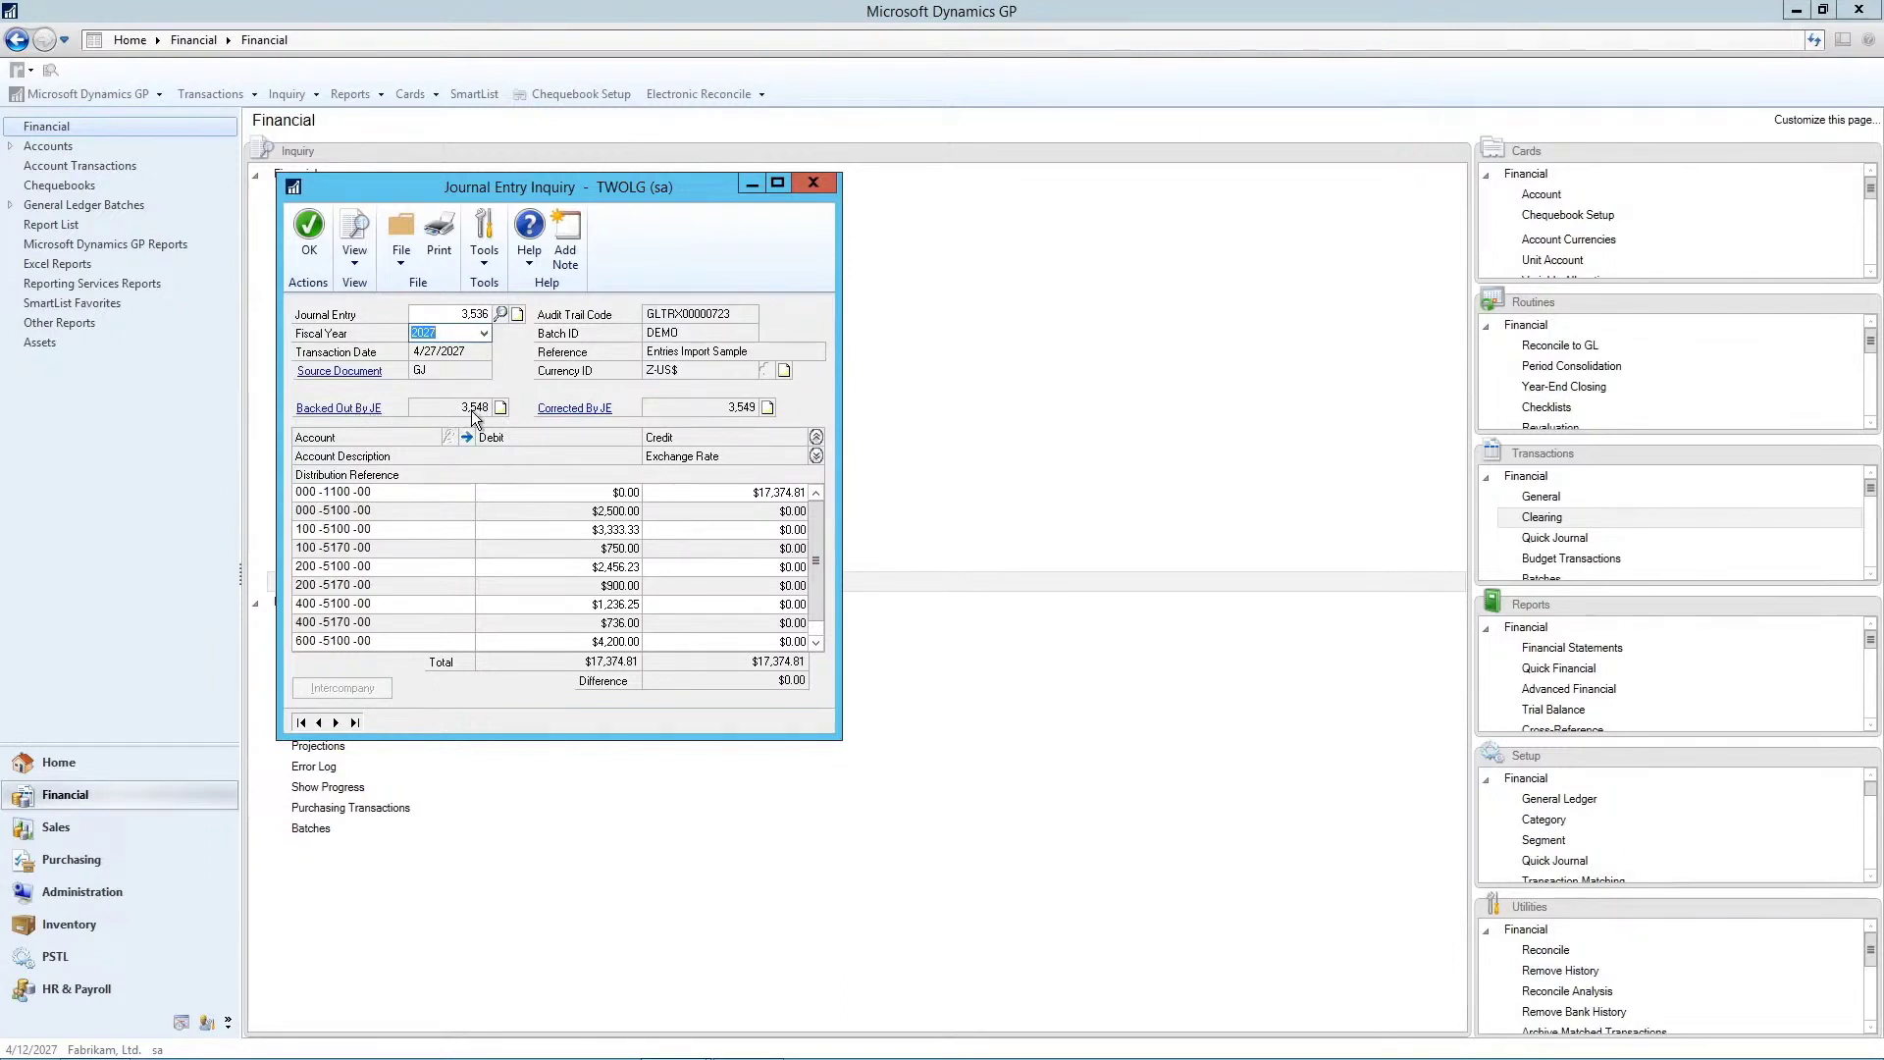
# View backout entry 3,548 and correcting entry 3,549 in batch DEMO3, then close the inquiry
pyautogui.click(360, 412)
pyautogui.click(361, 414)
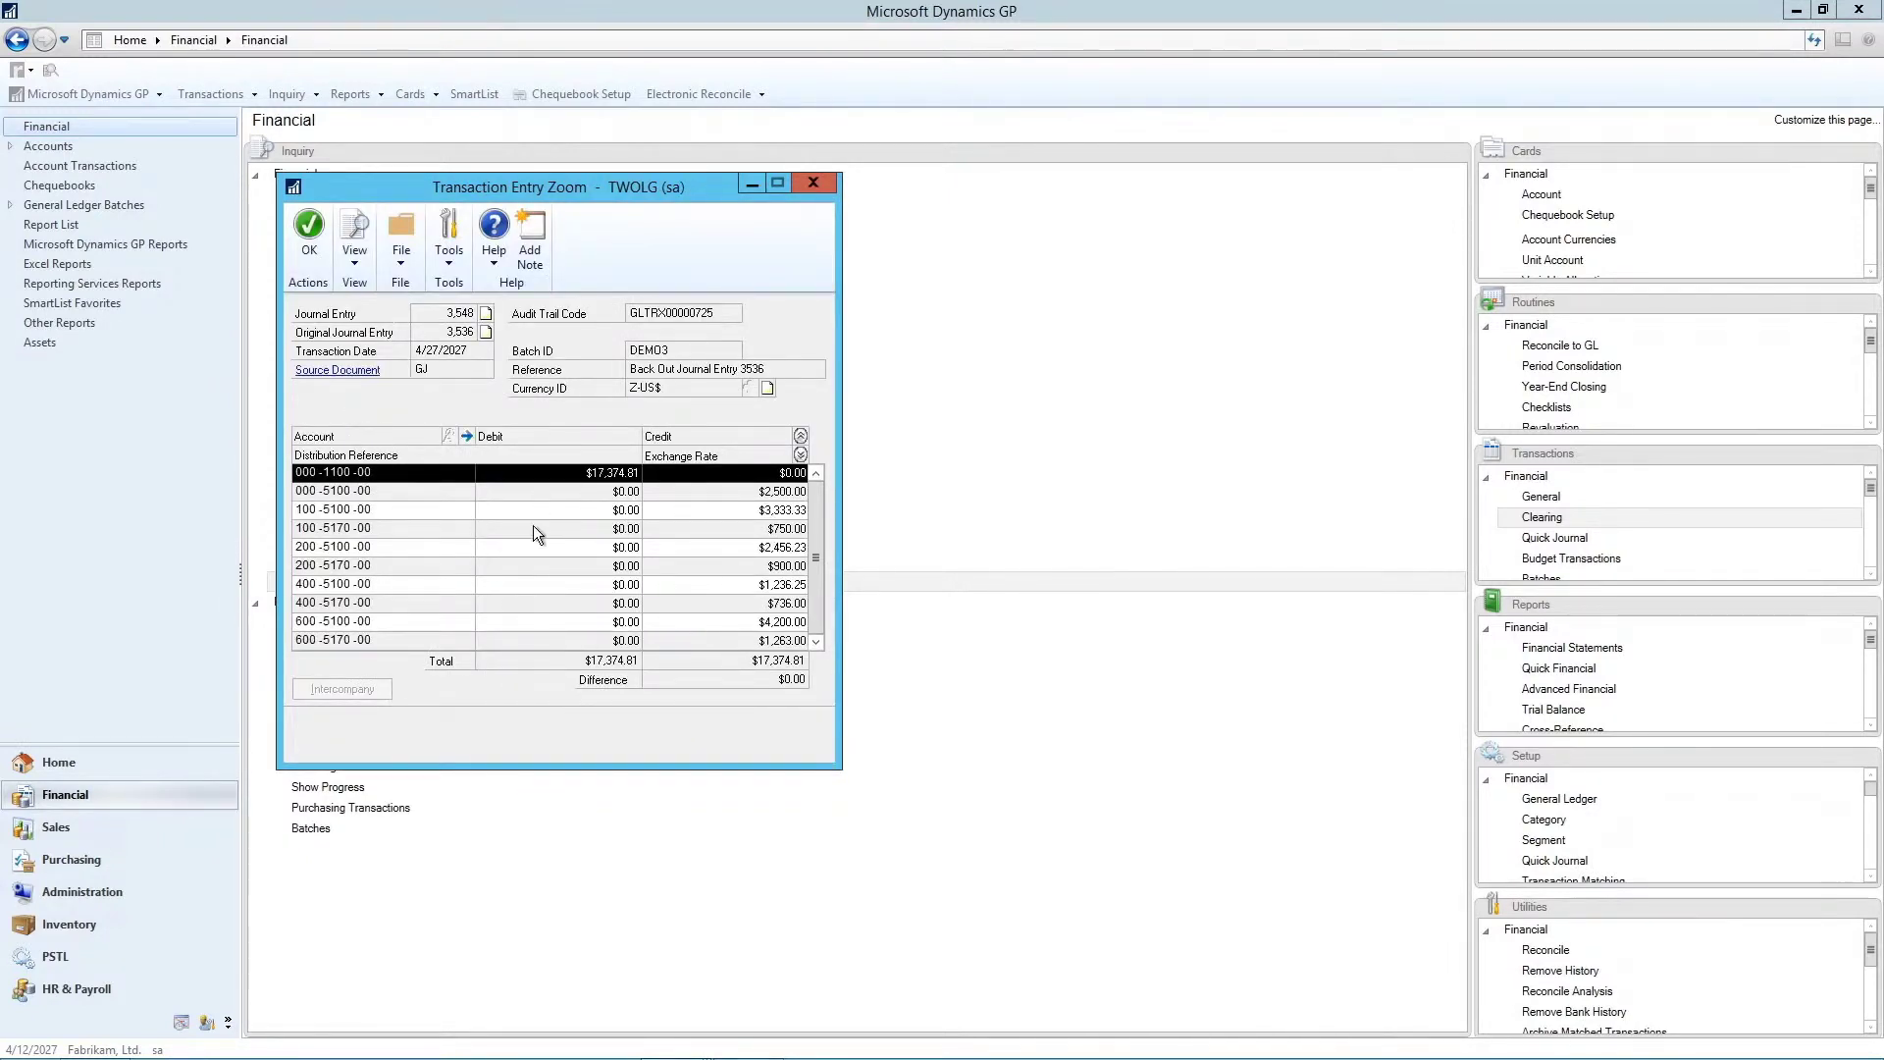
pyautogui.click(306, 229)
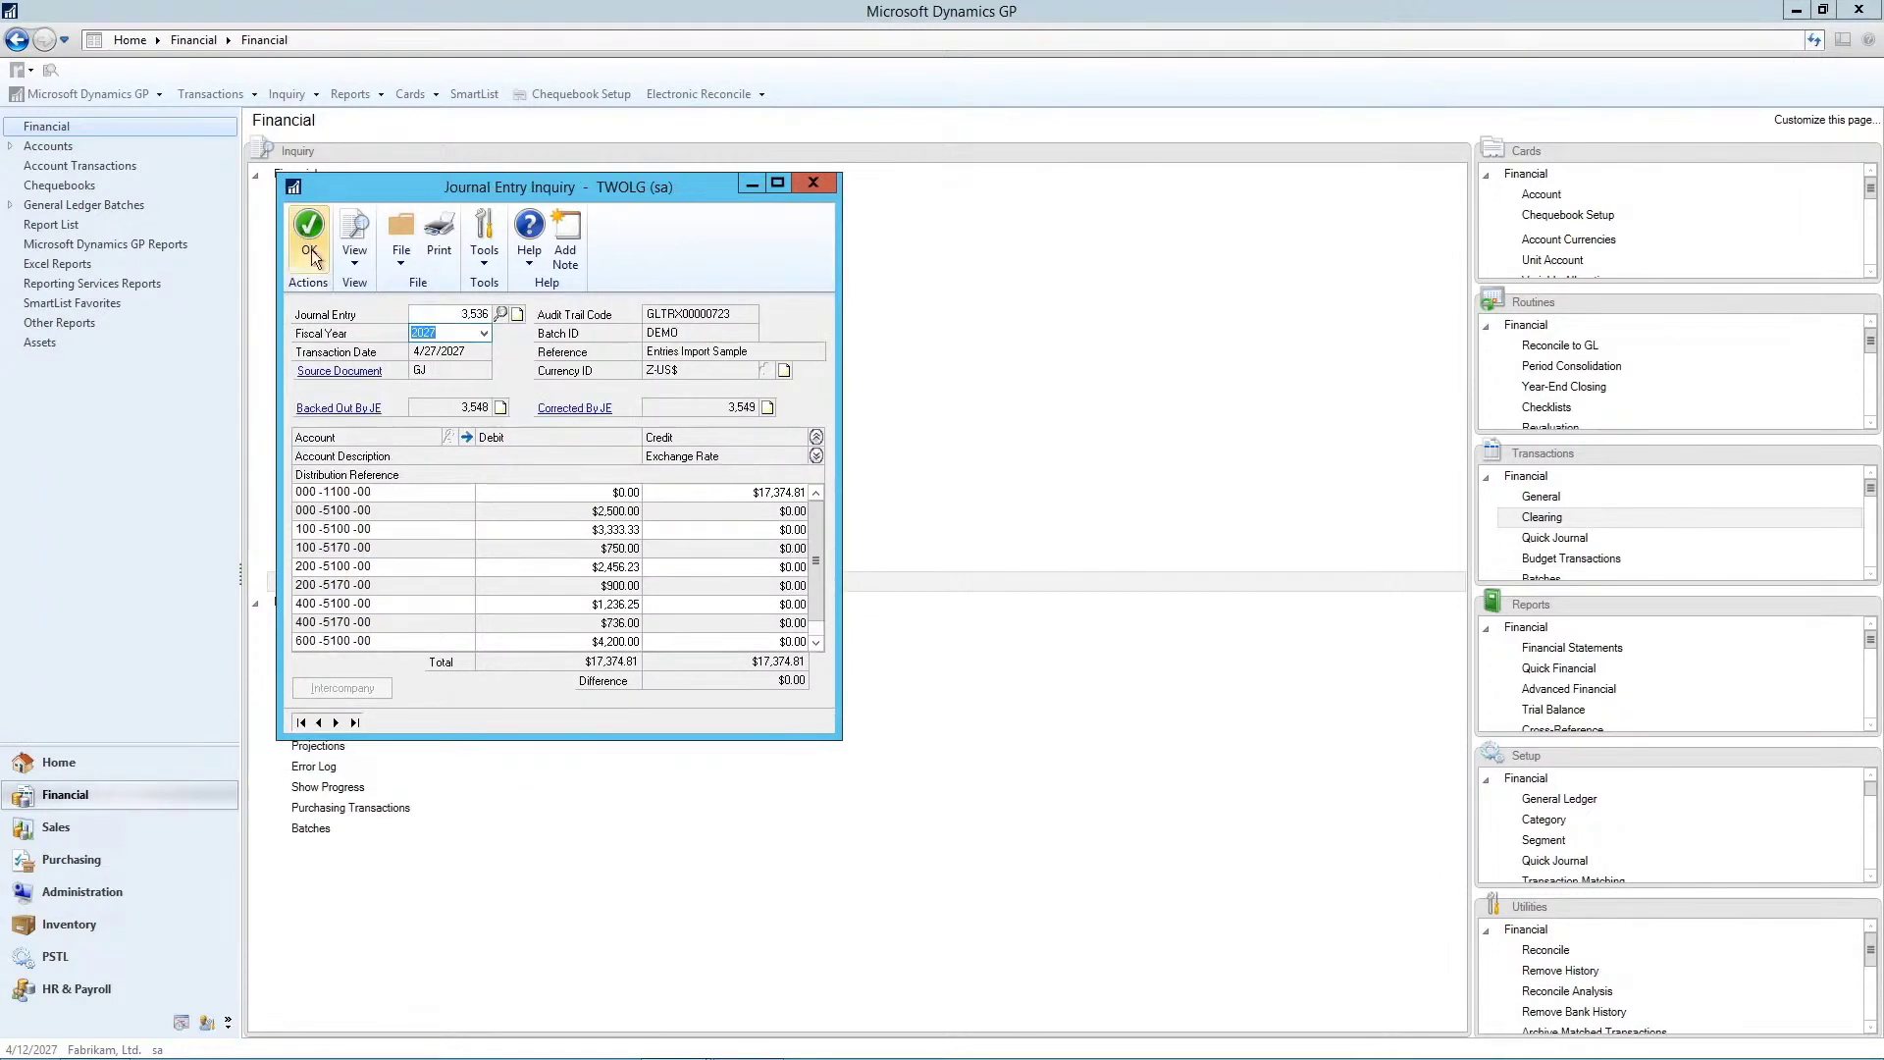
pyautogui.click(580, 411)
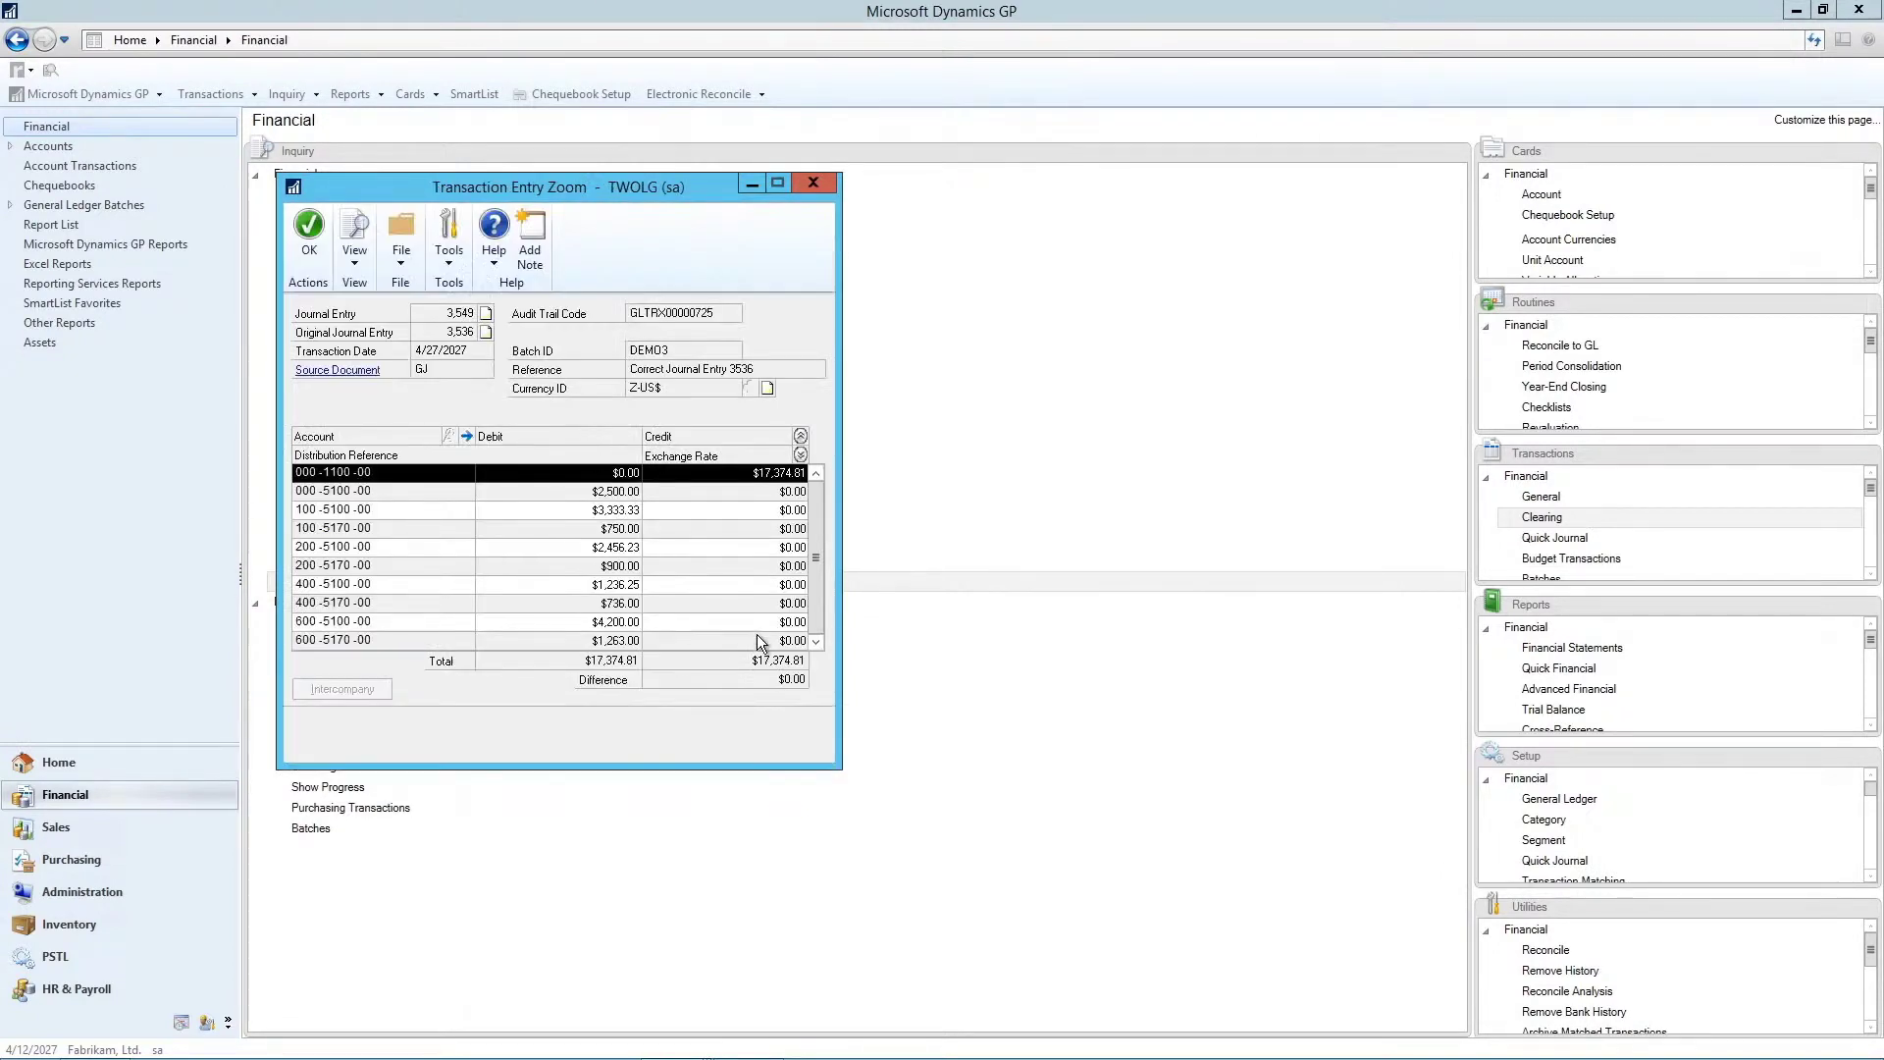
pyautogui.click(309, 229)
pyautogui.click(821, 182)
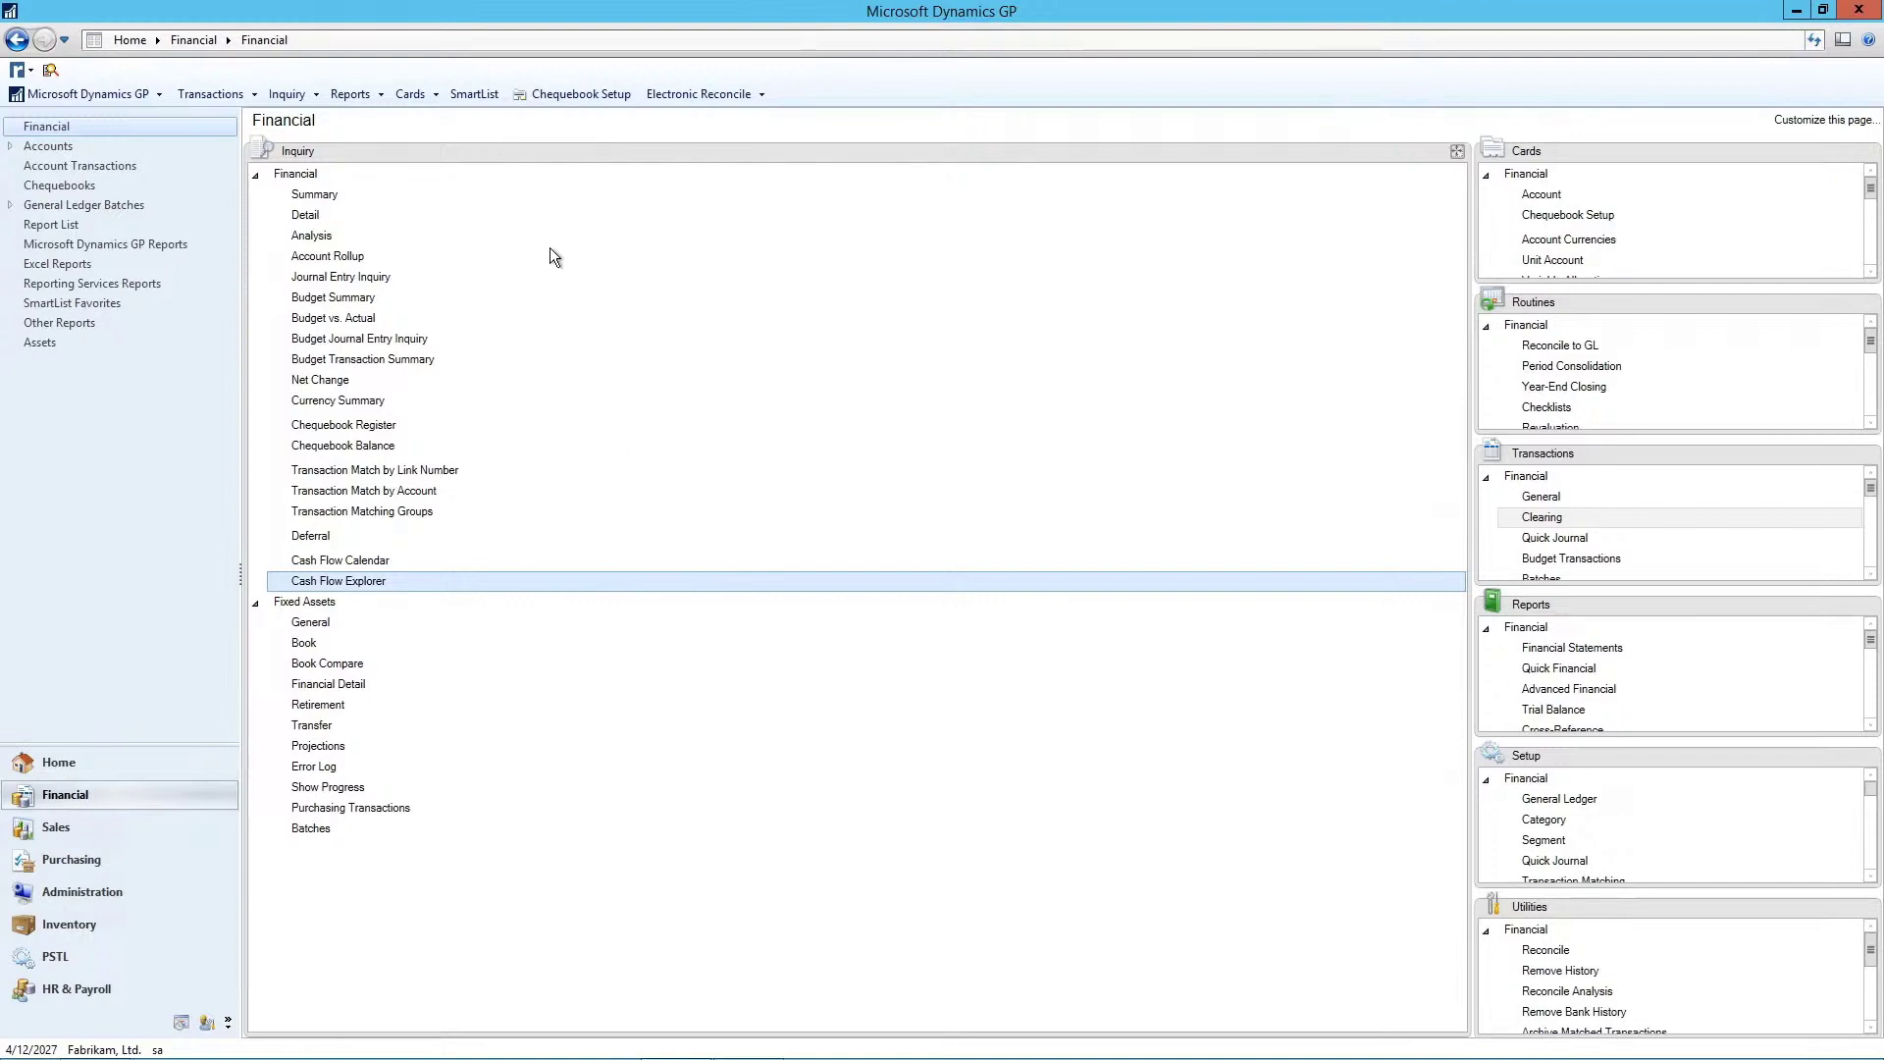
# Run the saved 'demo' list under SmartList Financial > Account Transactions
pyautogui.click(480, 90)
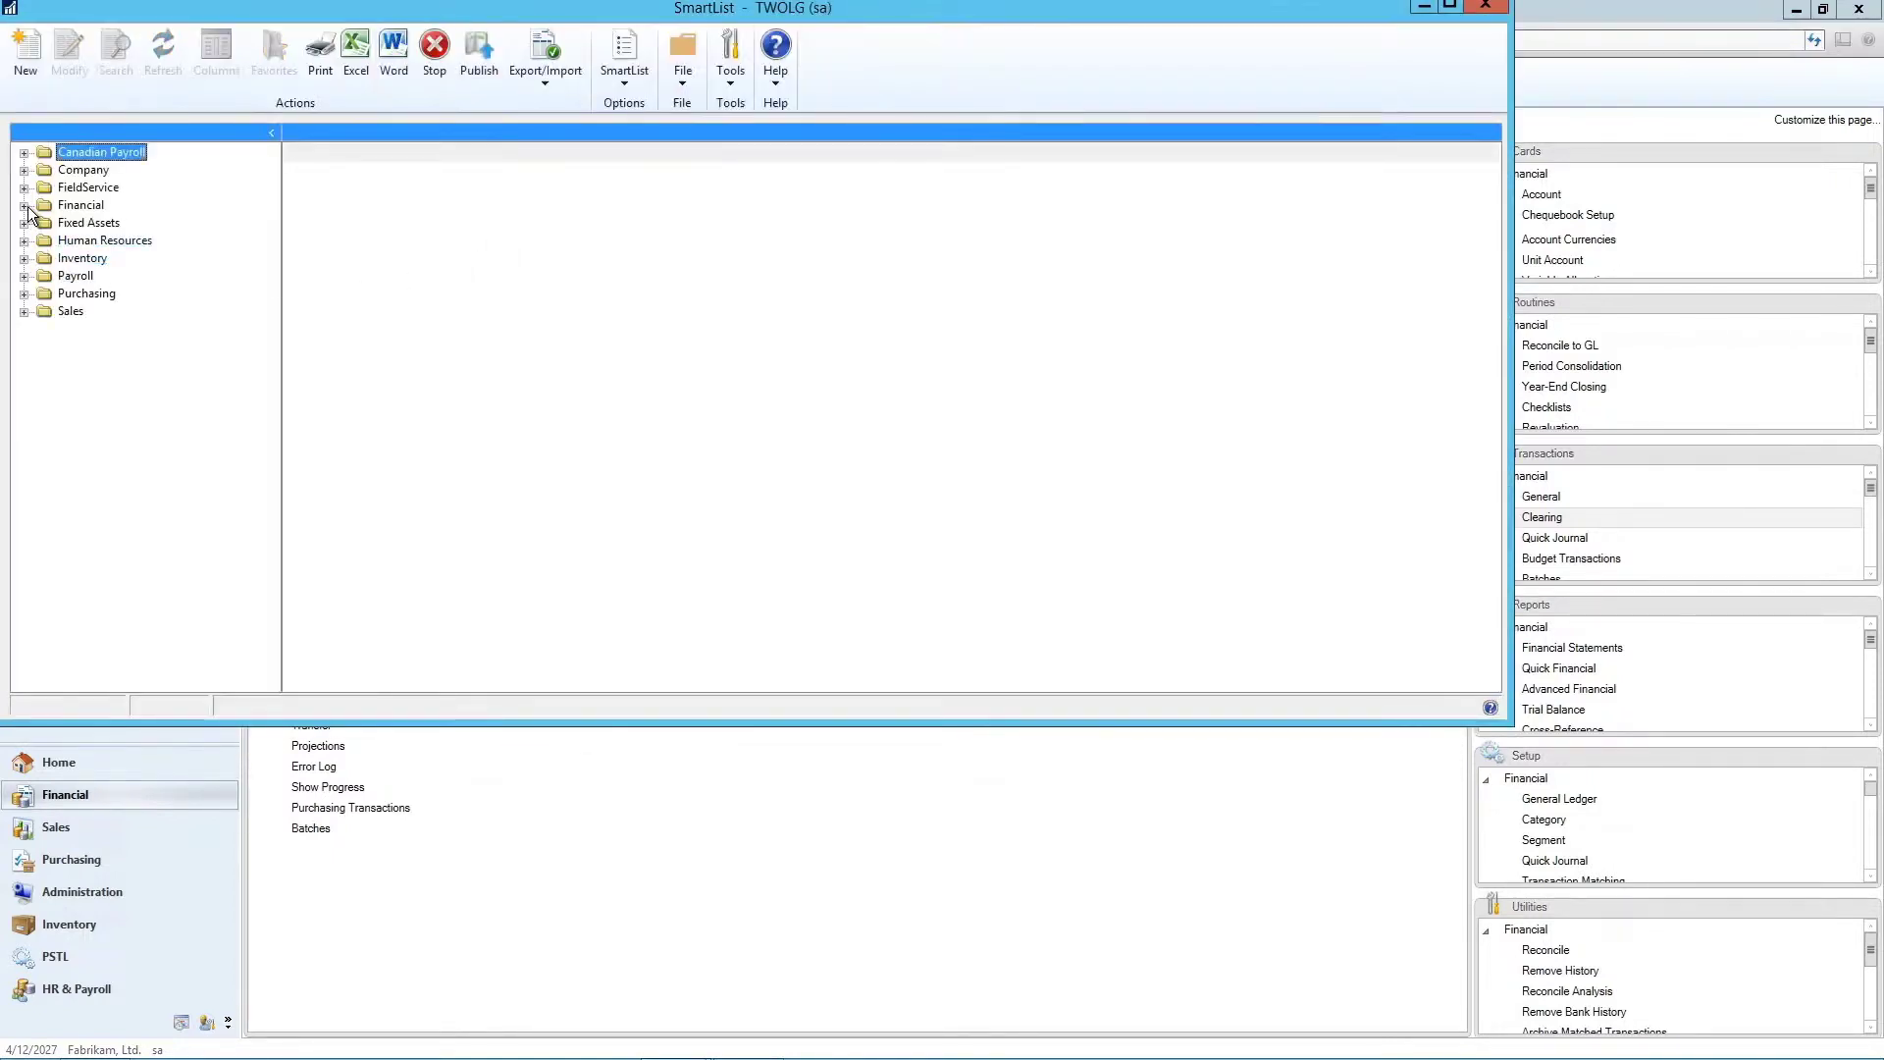
pyautogui.click(26, 206)
pyautogui.click(45, 240)
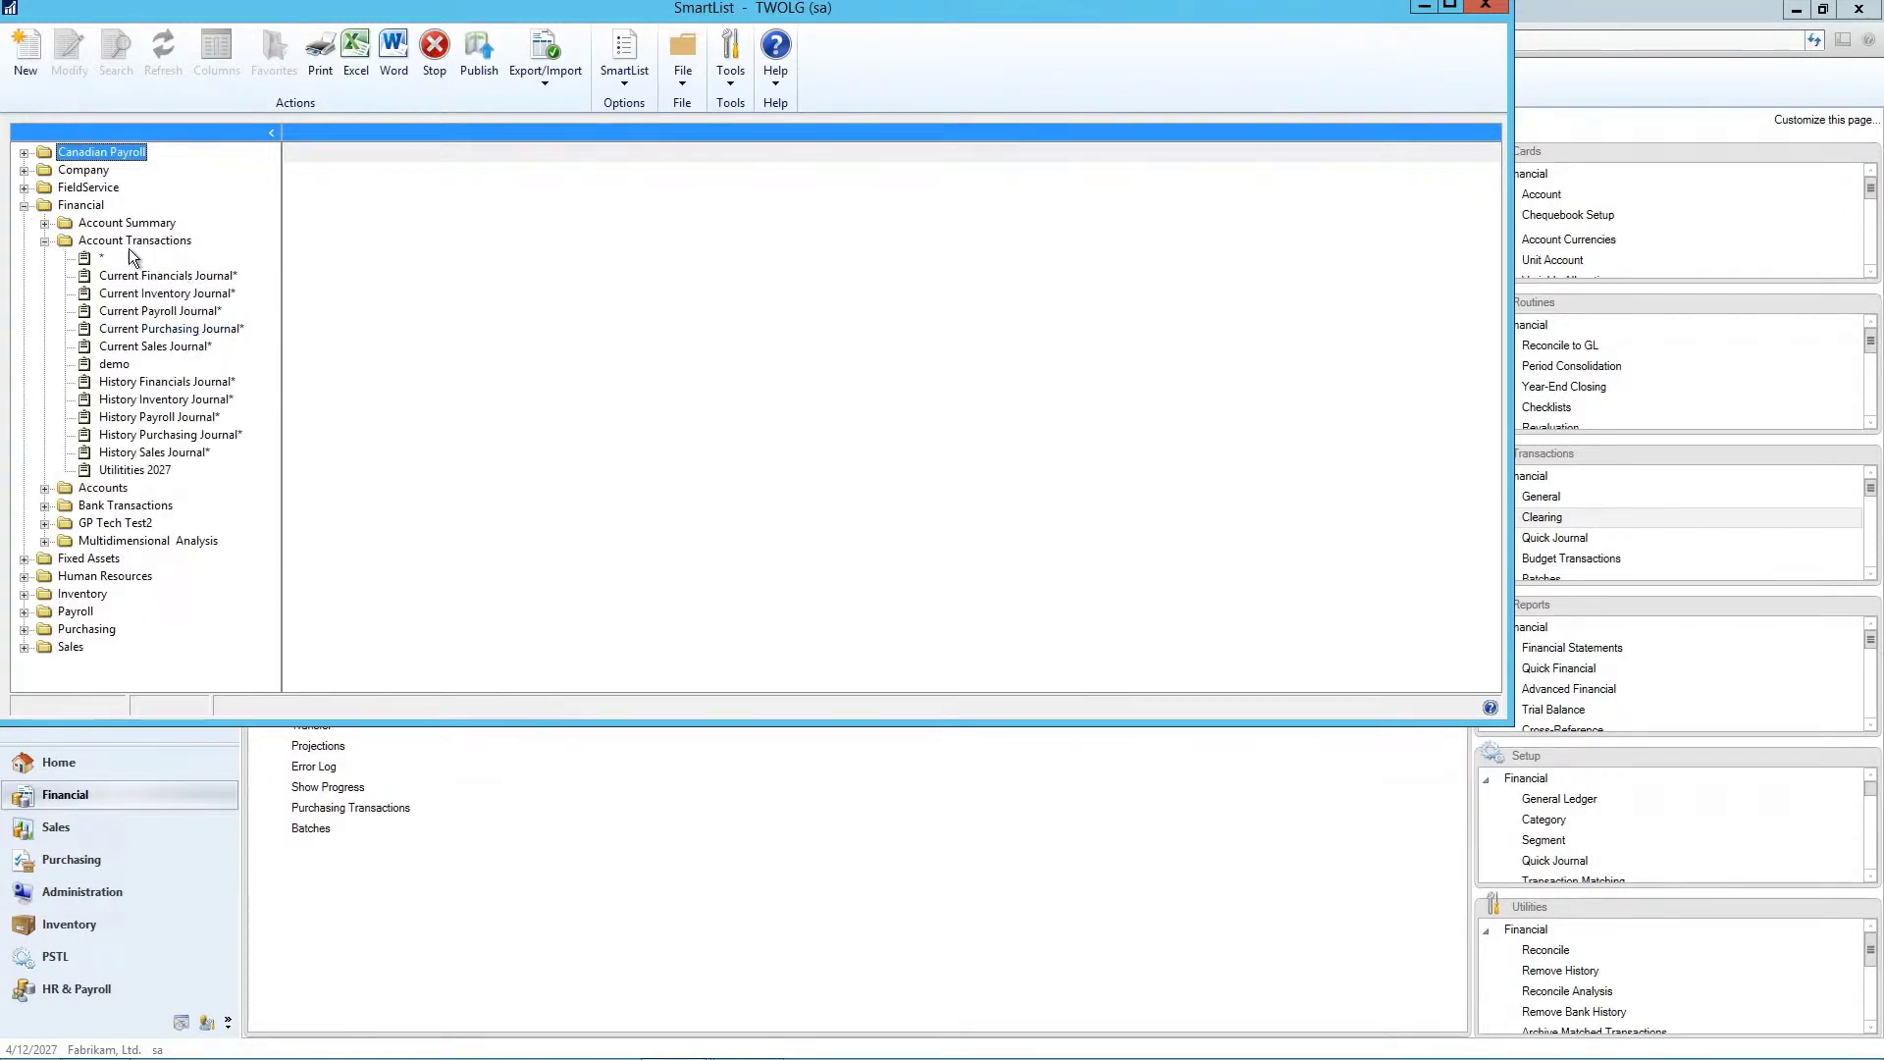
pyautogui.click(129, 366)
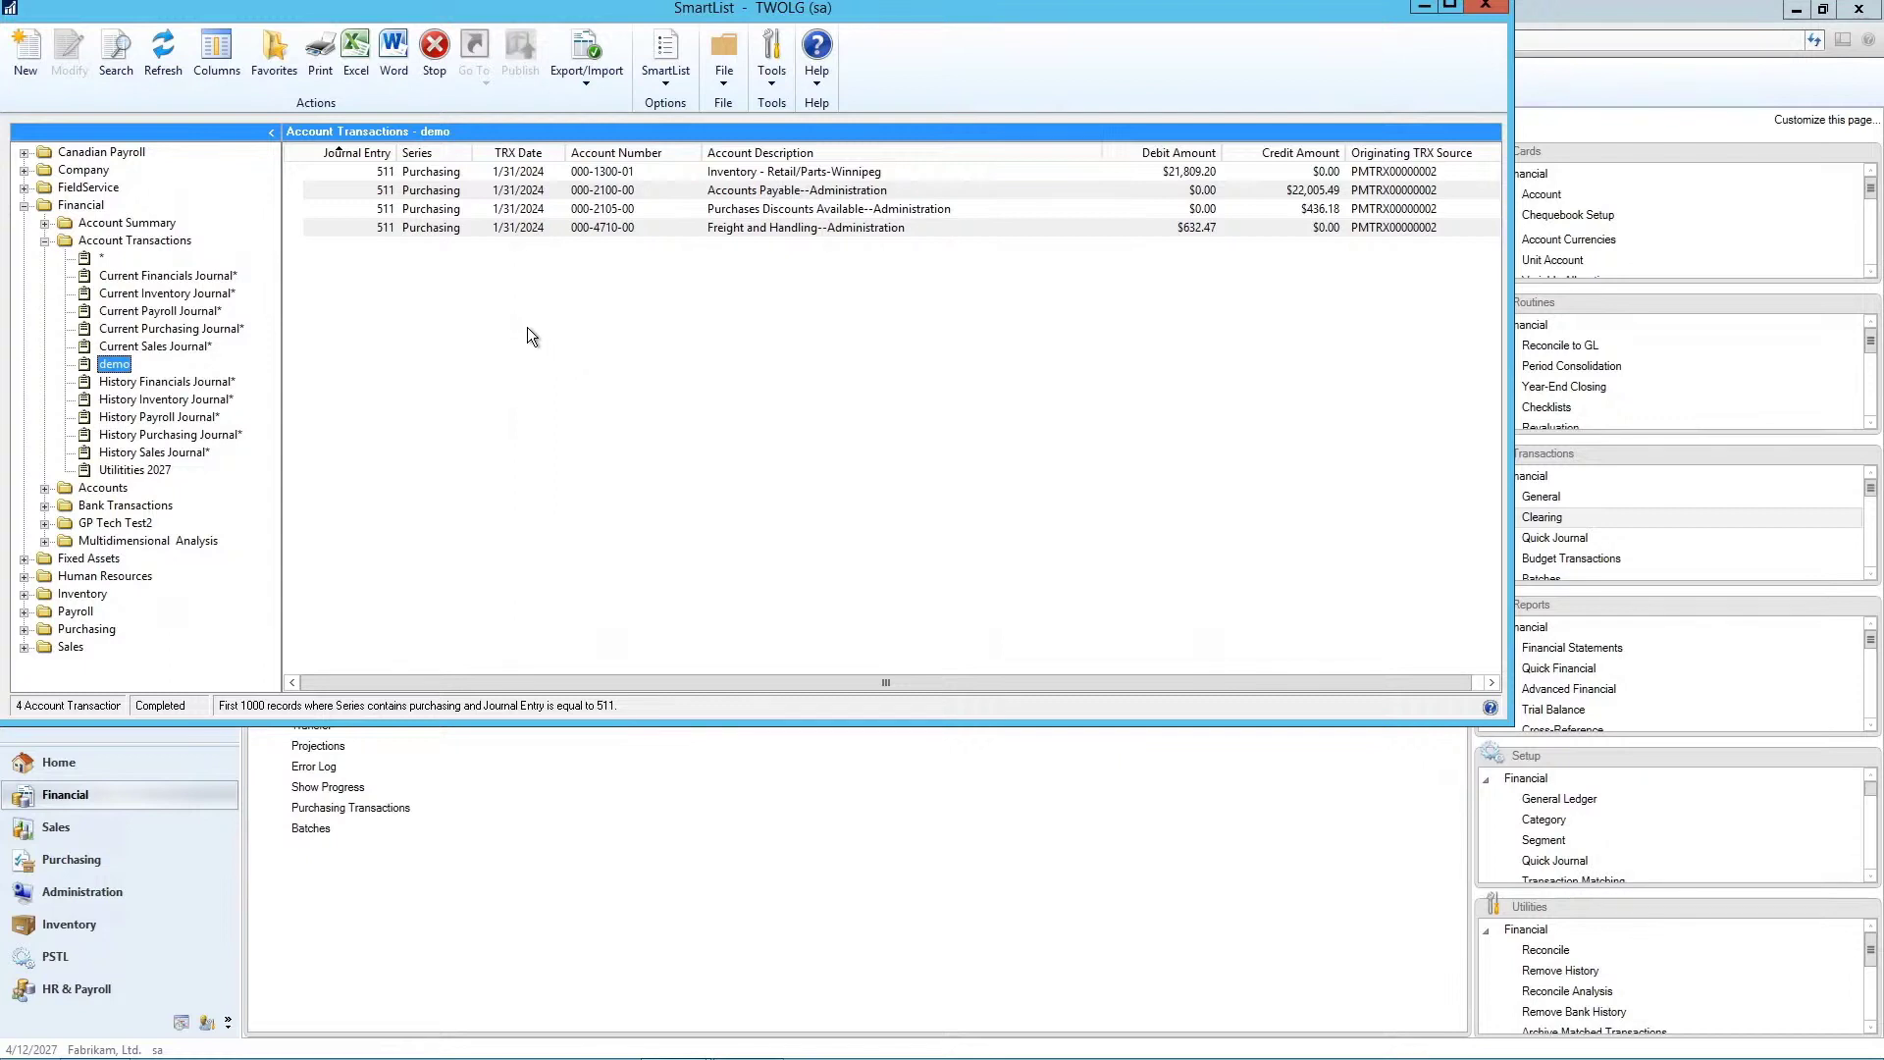
# Drill from the 000-4710-00 freight line to journal entry 511 and its payables invoice, then close both
pyautogui.click(449, 227)
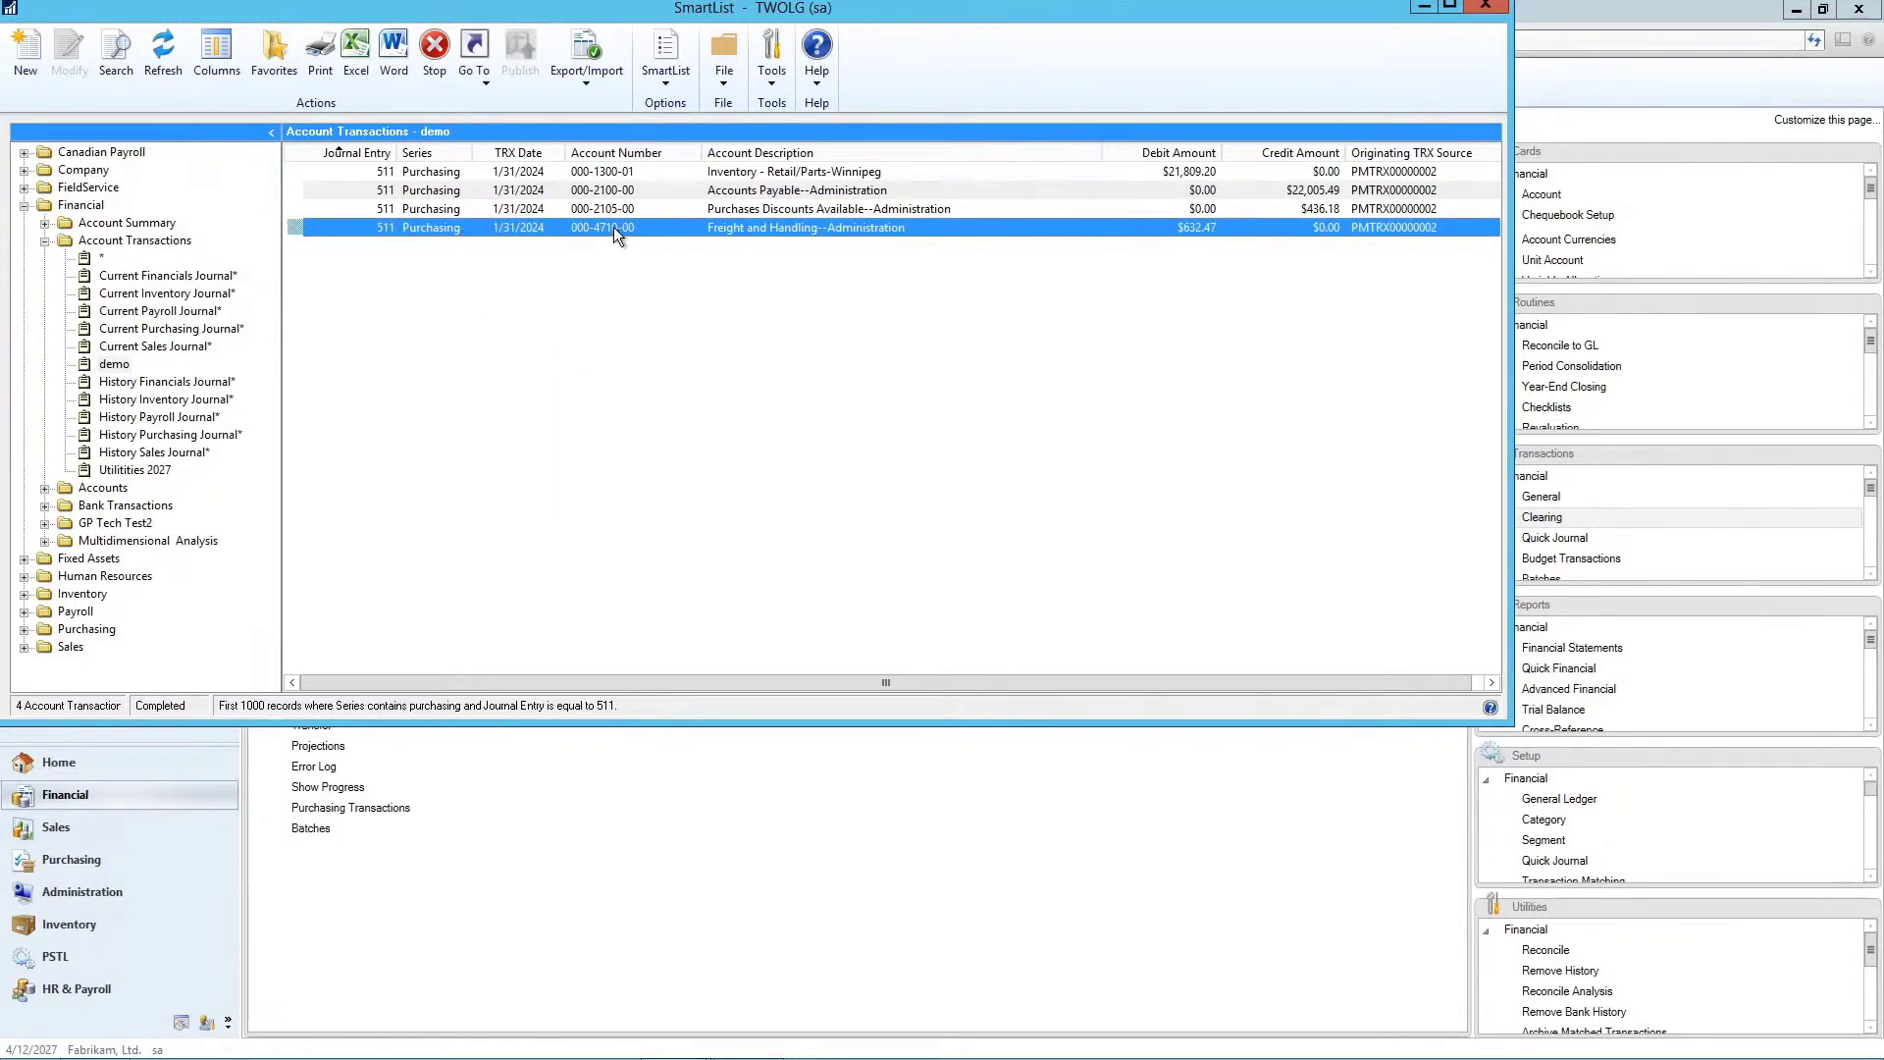
pyautogui.doubleClick(438, 227)
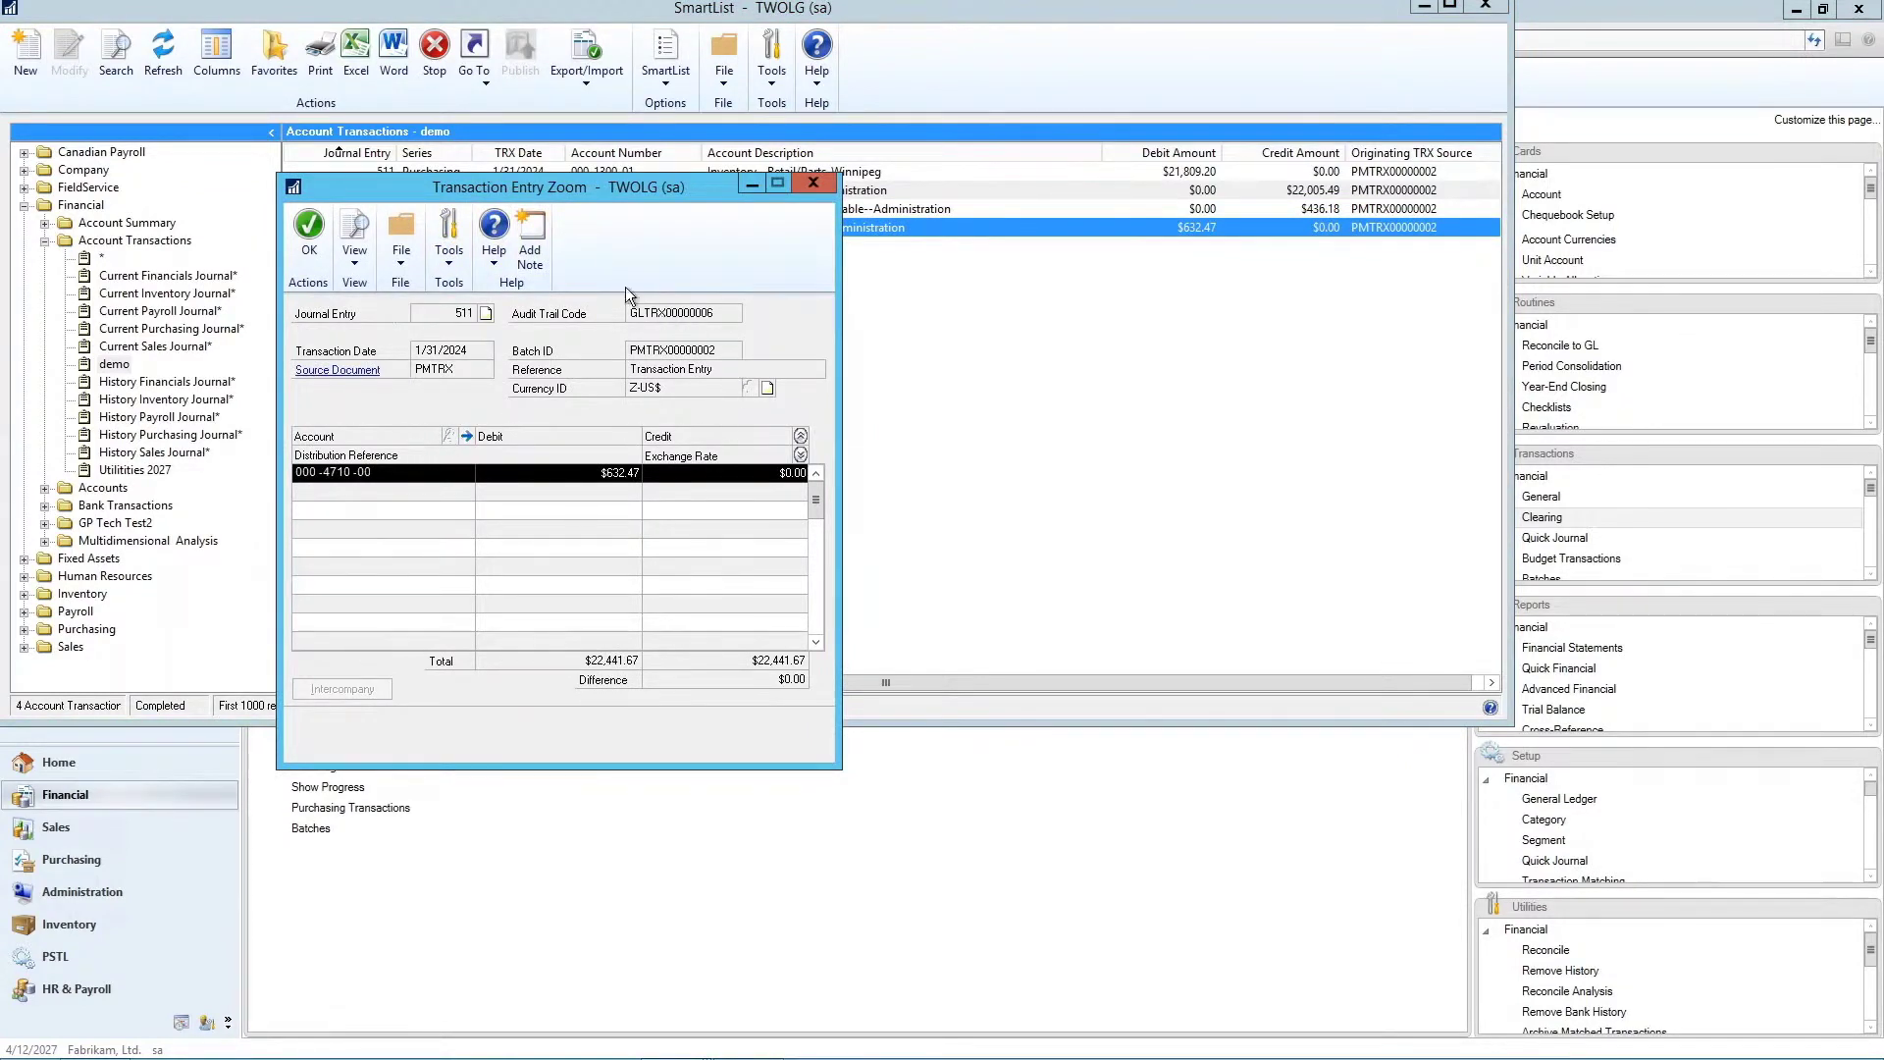
pyautogui.click(363, 377)
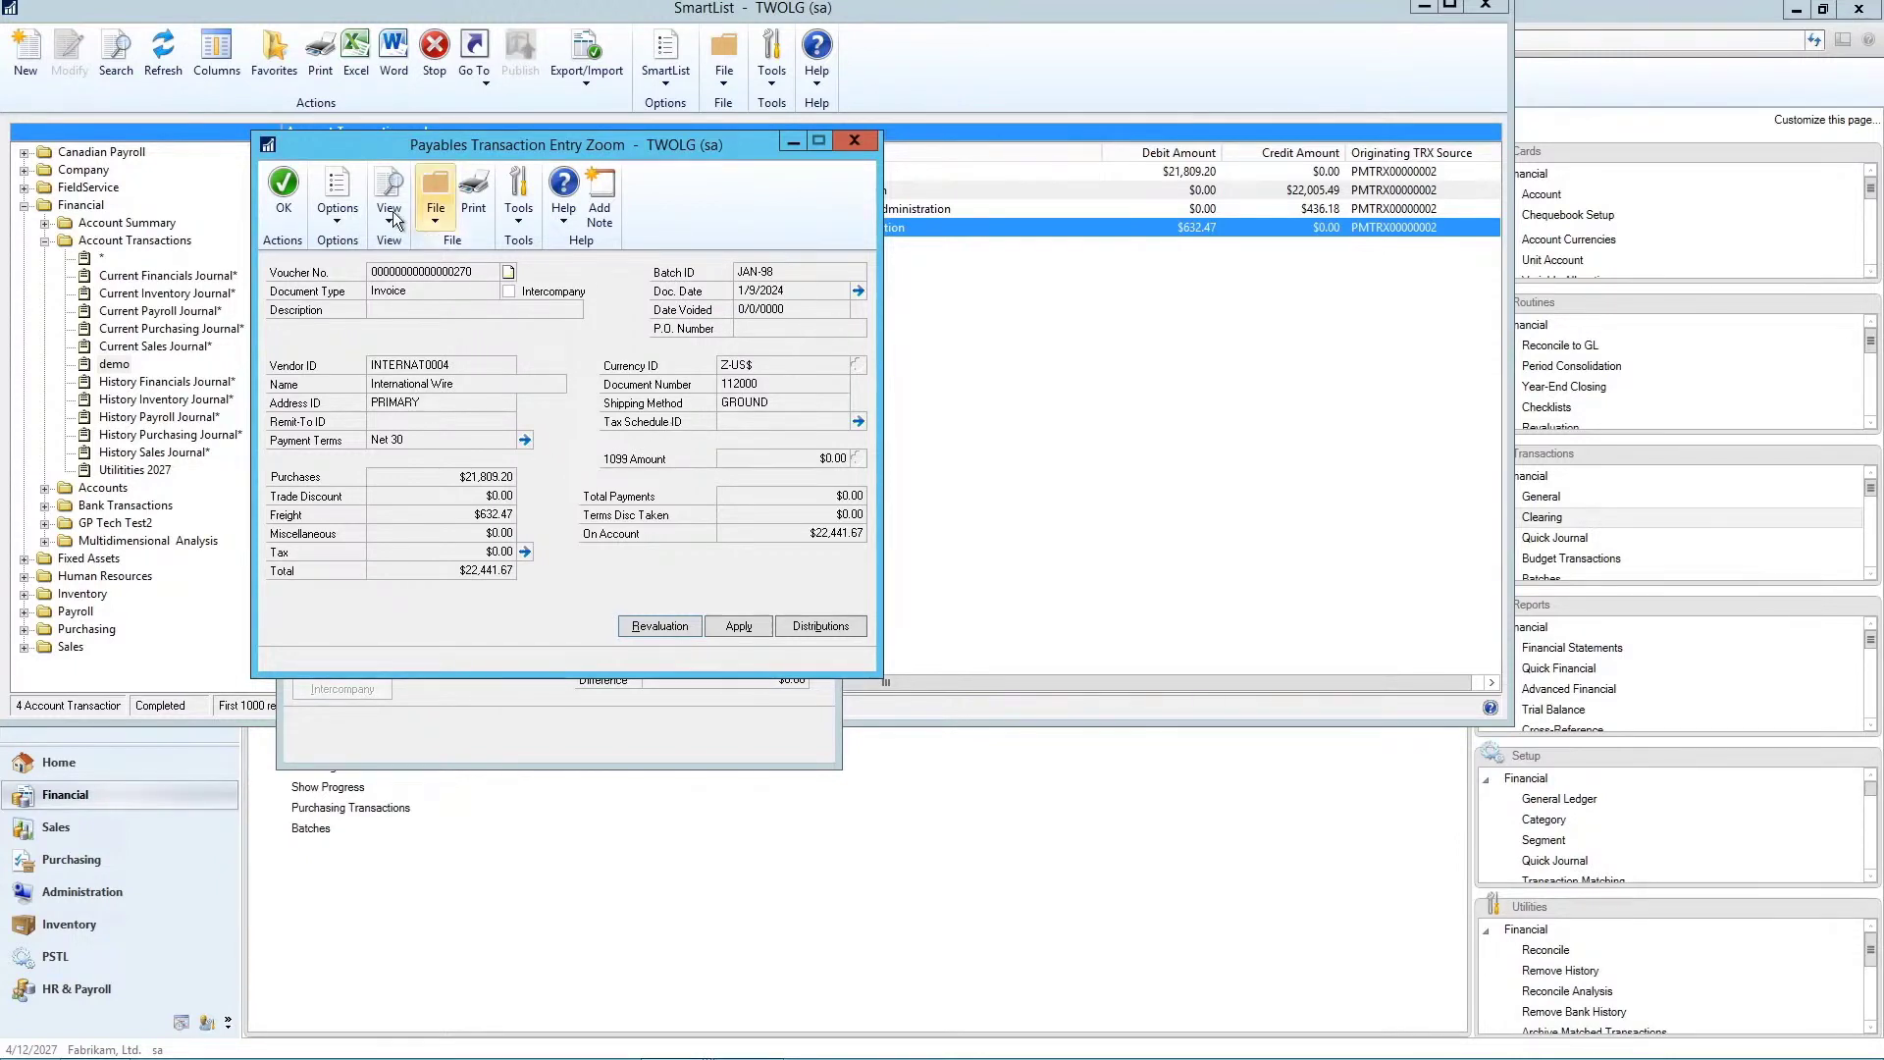
pyautogui.click(284, 188)
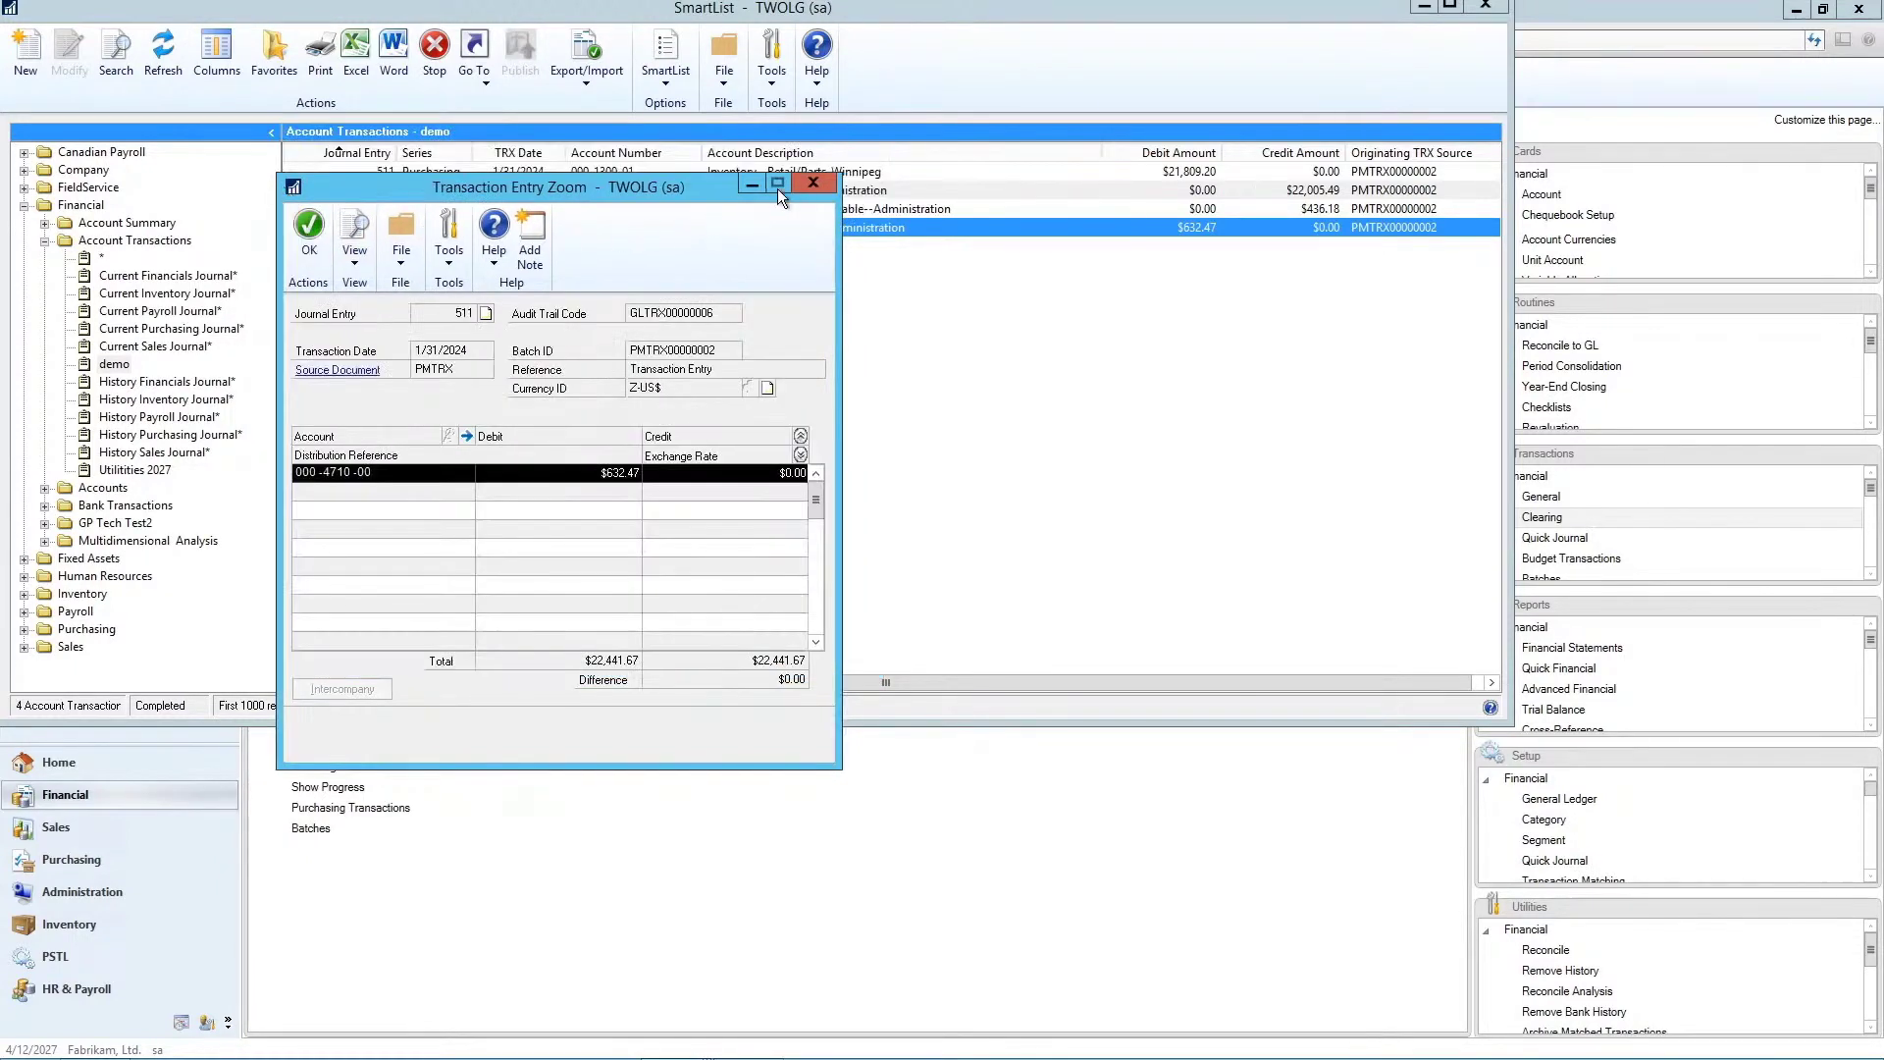
pyautogui.click(812, 185)
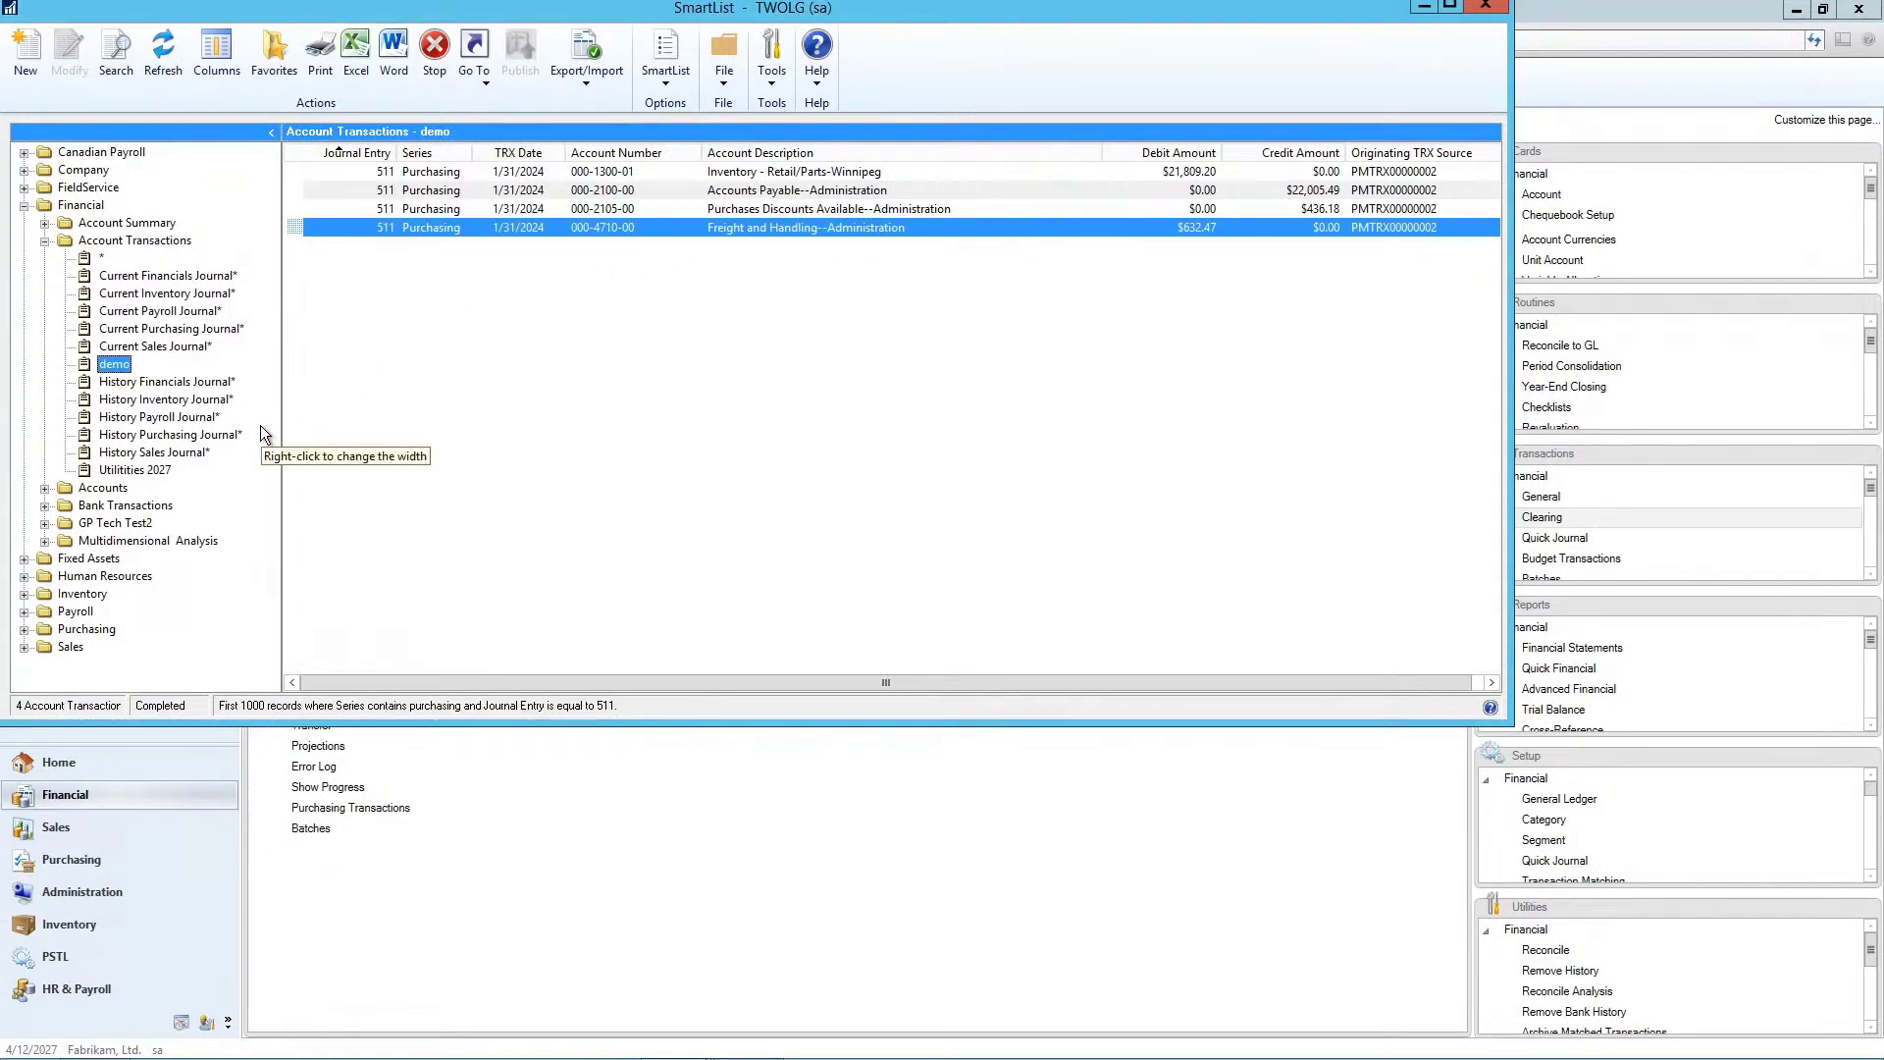
# Close the SmartList window, leaving the Financial page's Inquiry list
pyautogui.click(1479, 8)
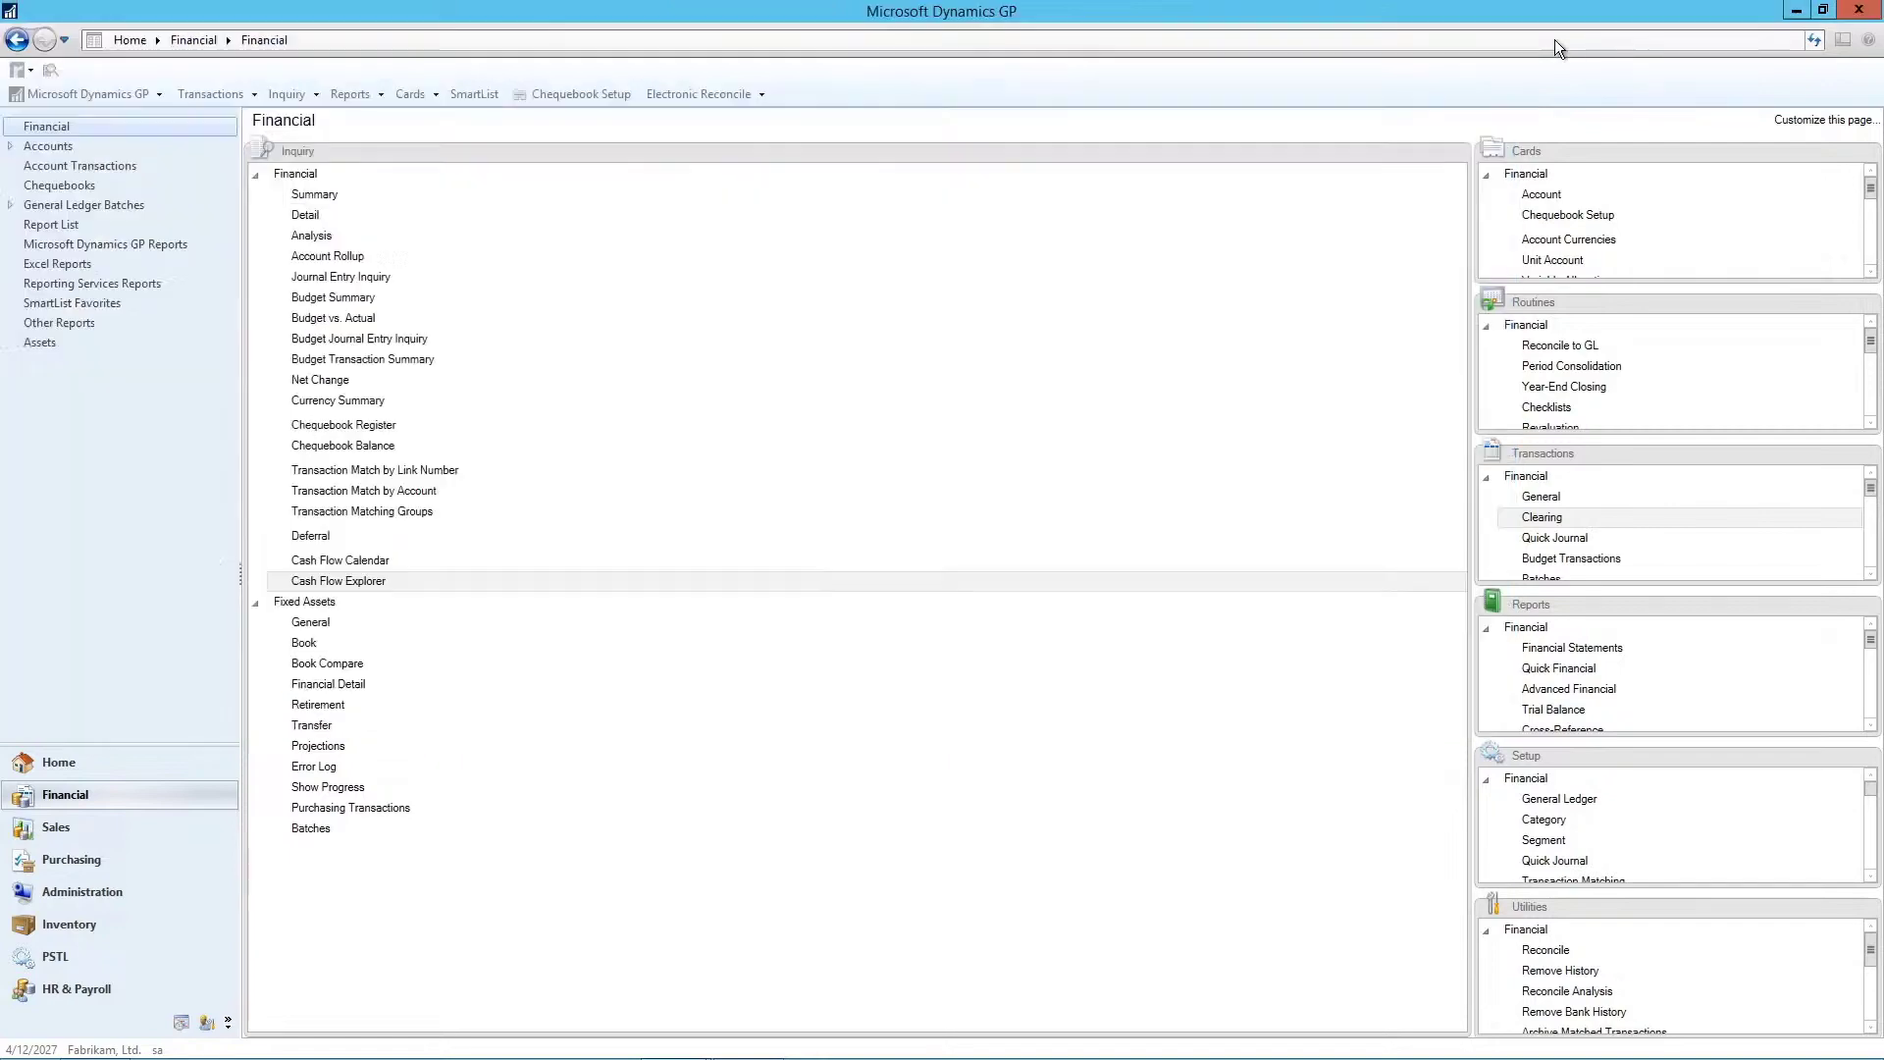